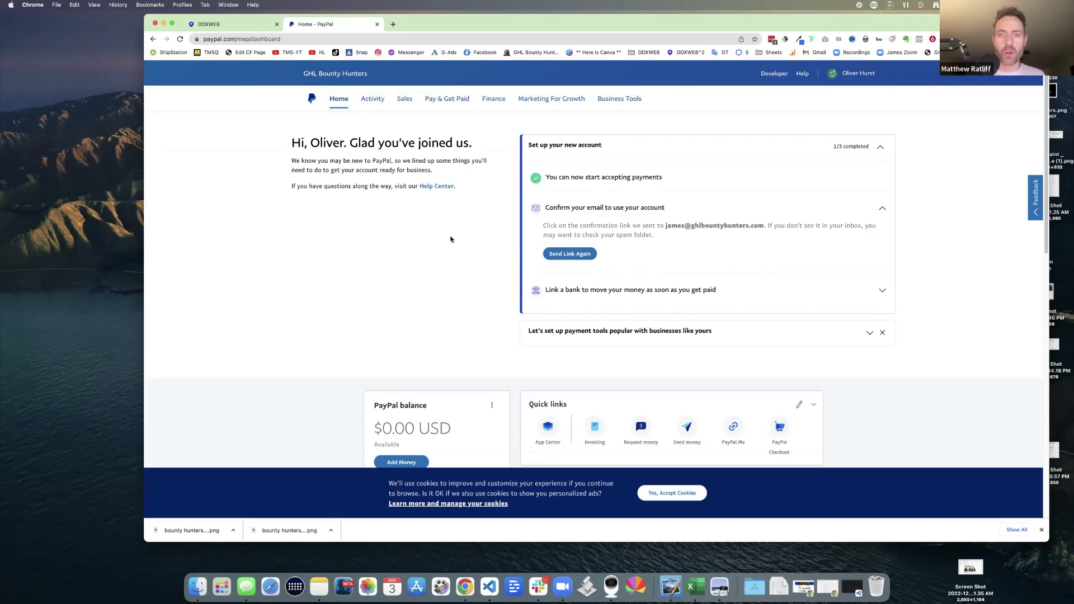
pyautogui.scroll(-5, 473, 238)
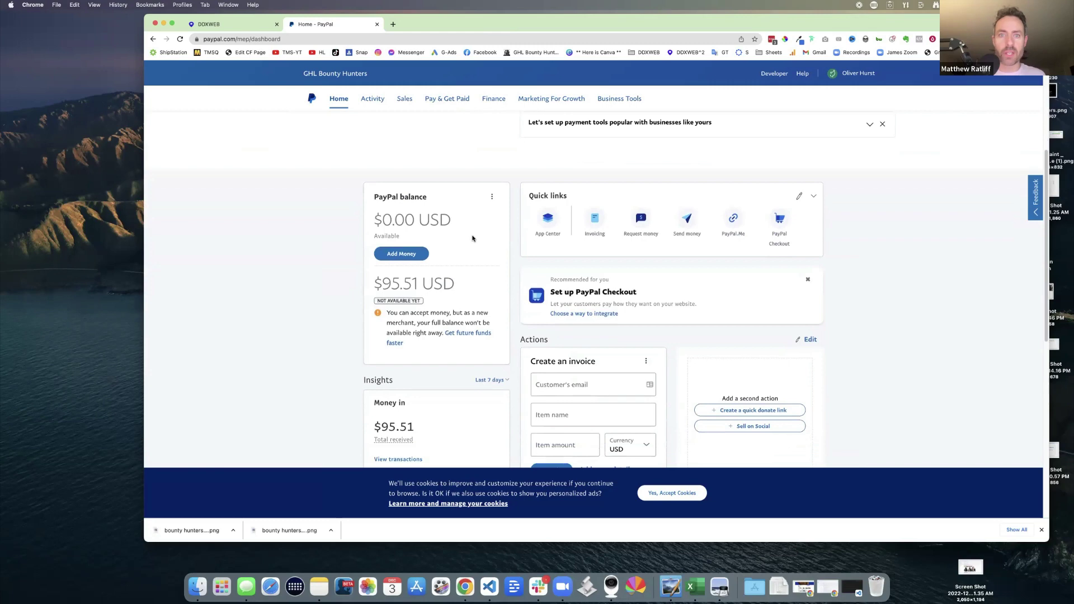
pyautogui.scroll(5, 473, 239)
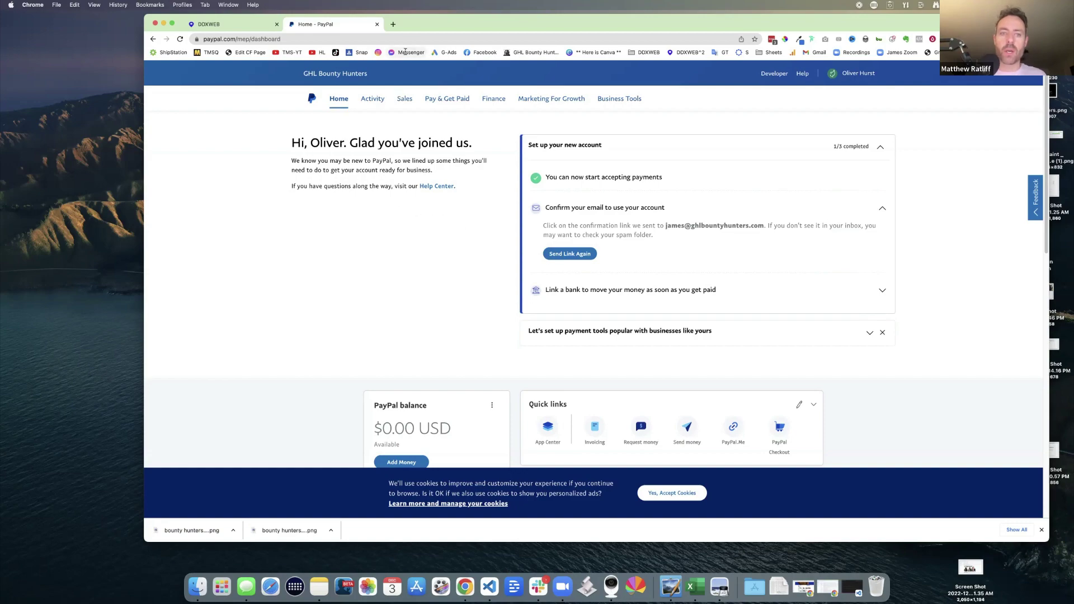
# Open mailgun.com in a new tab, log in with the account email and password, and dismiss the downloads bar.
pyautogui.click(393, 24)
pyautogui.write('mailgun.com')
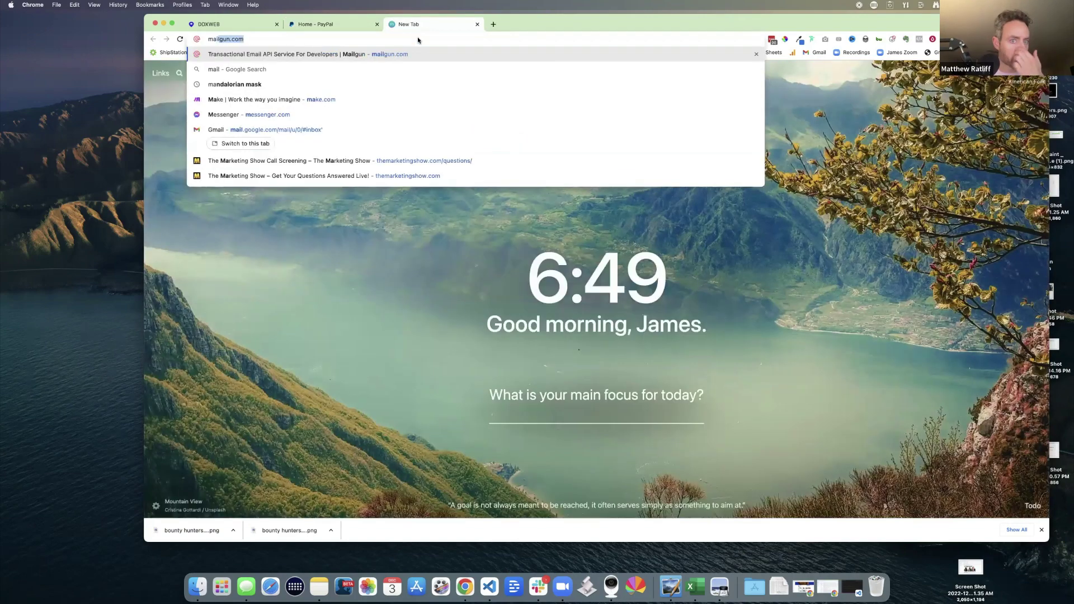
pyautogui.press('Return')
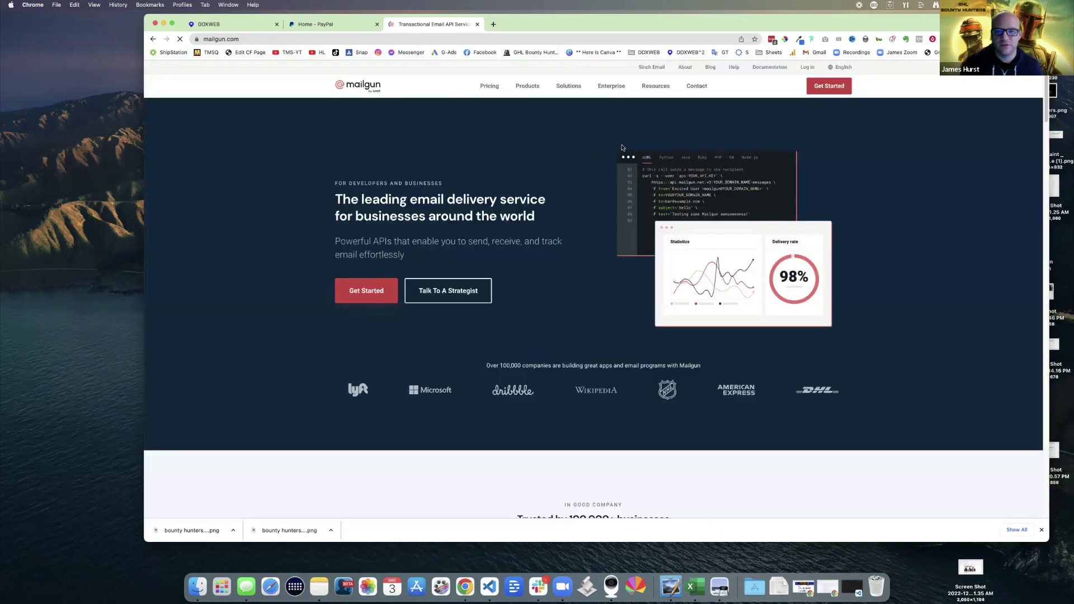
pyautogui.click(806, 68)
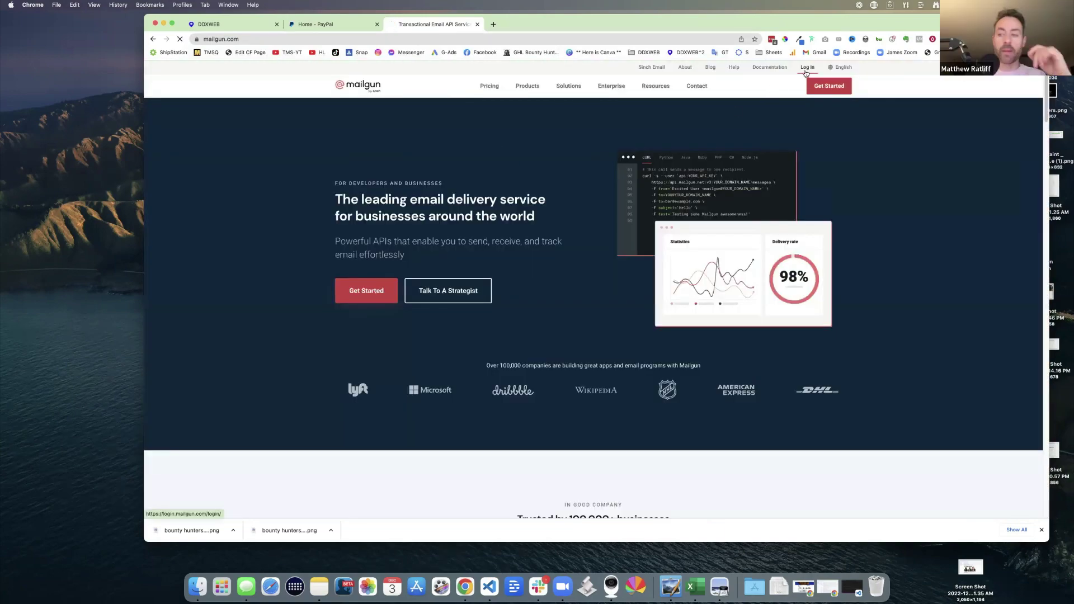
pyautogui.press('super+v')
pyautogui.click(722, 218)
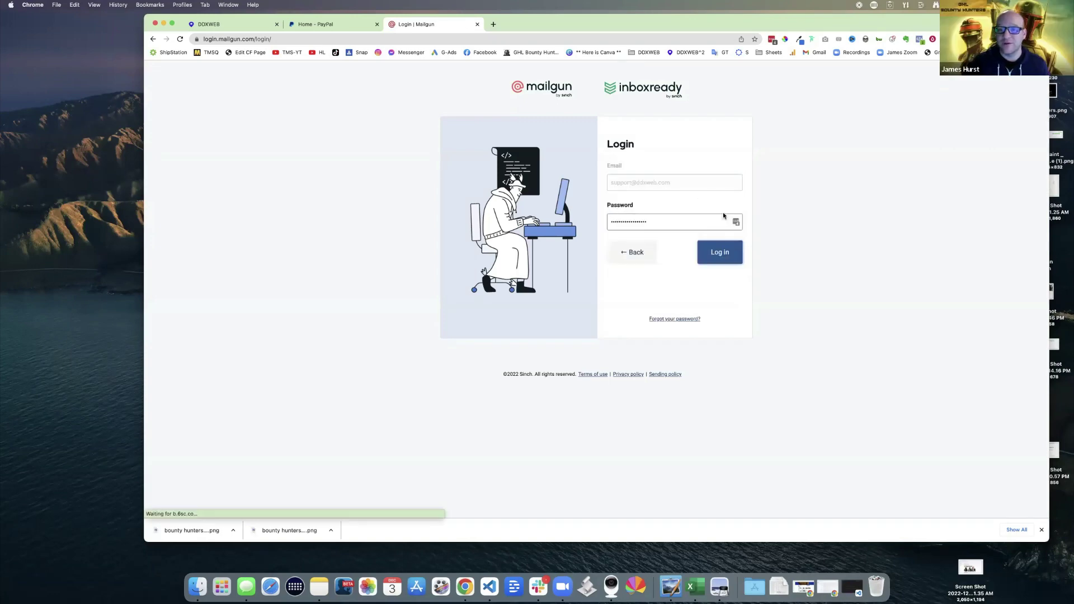
pyautogui.click(722, 253)
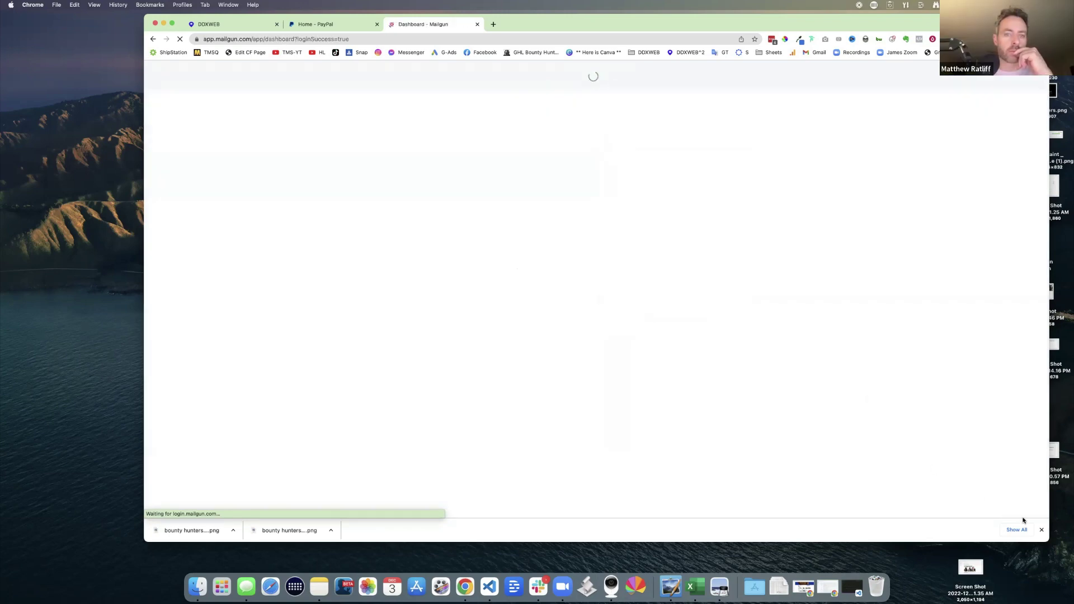
pyautogui.click(1041, 530)
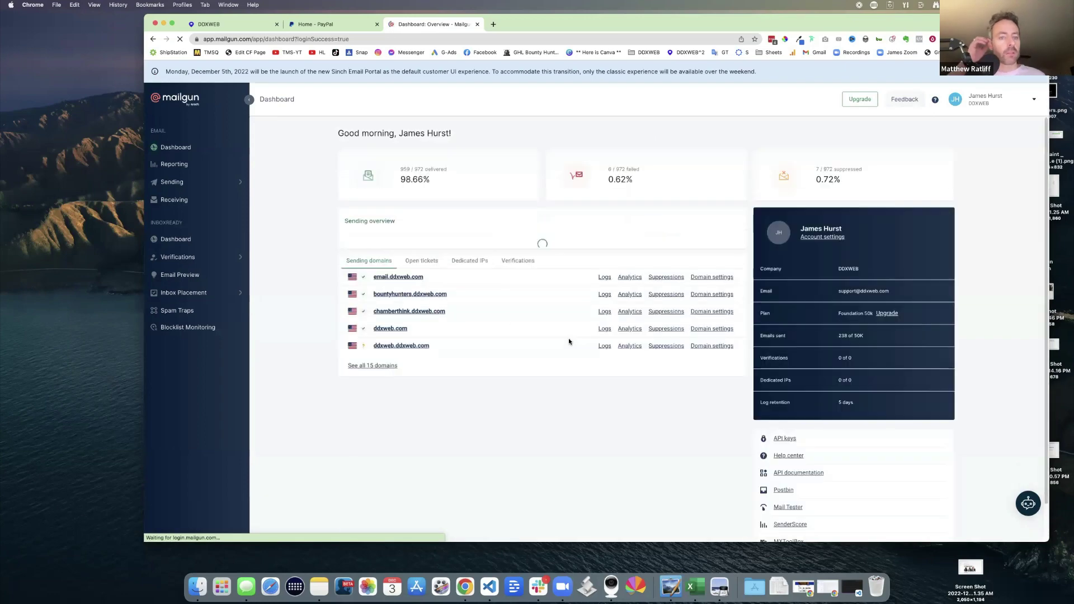
# Go to the list of sending domains and open the form for adding a new domain.
pyautogui.scroll(-3, 307, 247)
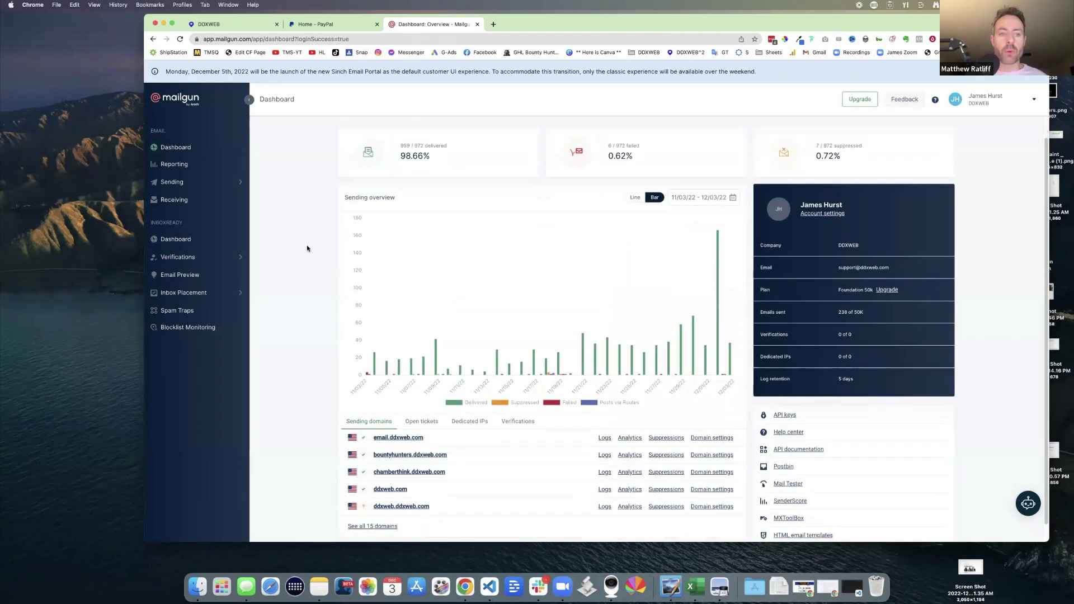
pyautogui.scroll(1, 307, 248)
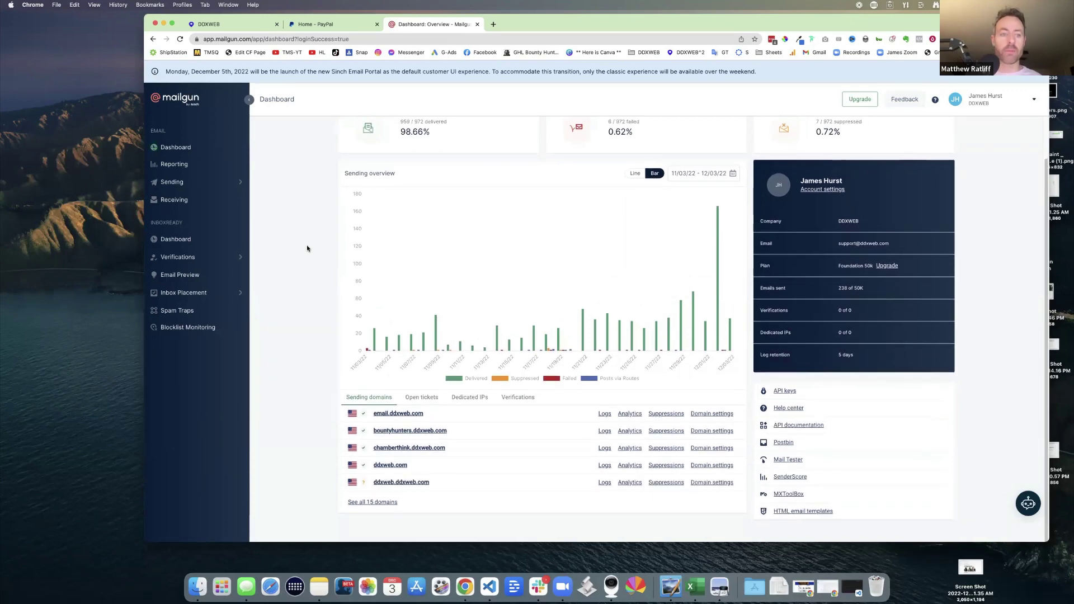
pyautogui.scroll(1, 307, 248)
pyautogui.scroll(-1, 384, 414)
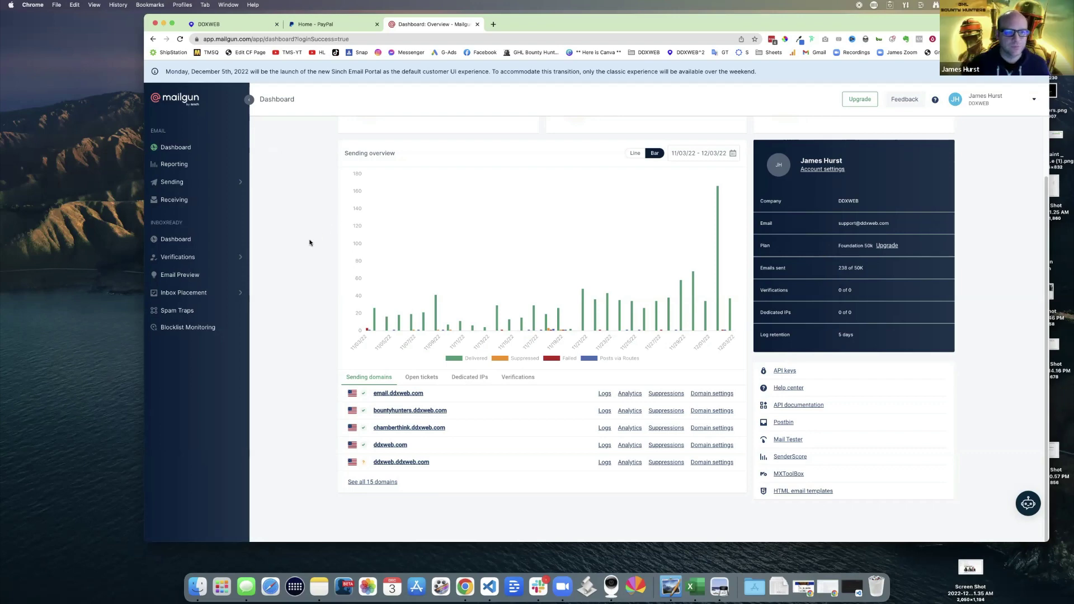
pyautogui.click(171, 183)
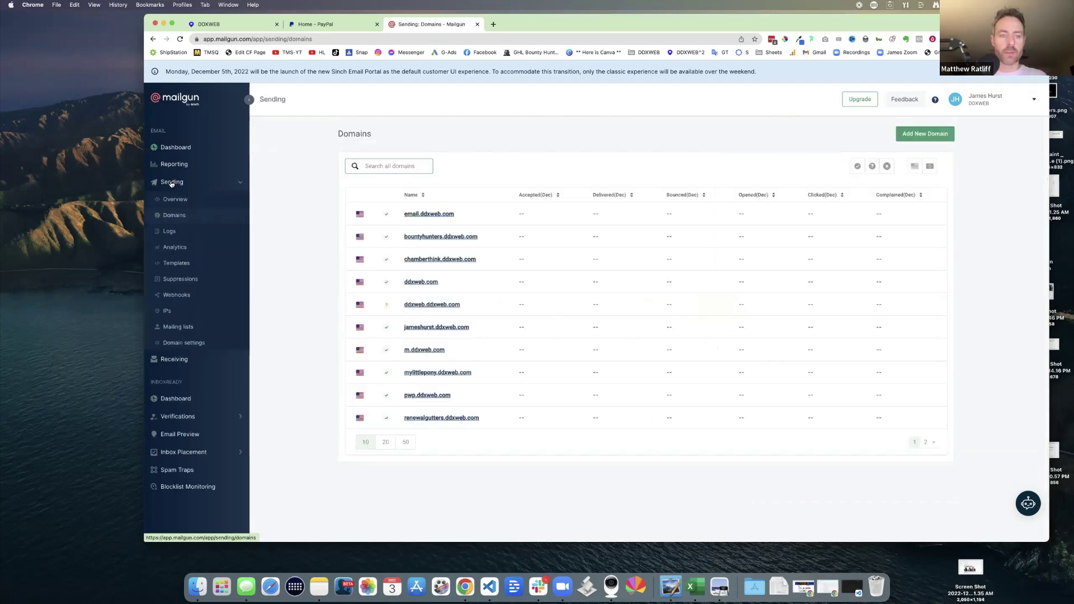
pyautogui.click(172, 182)
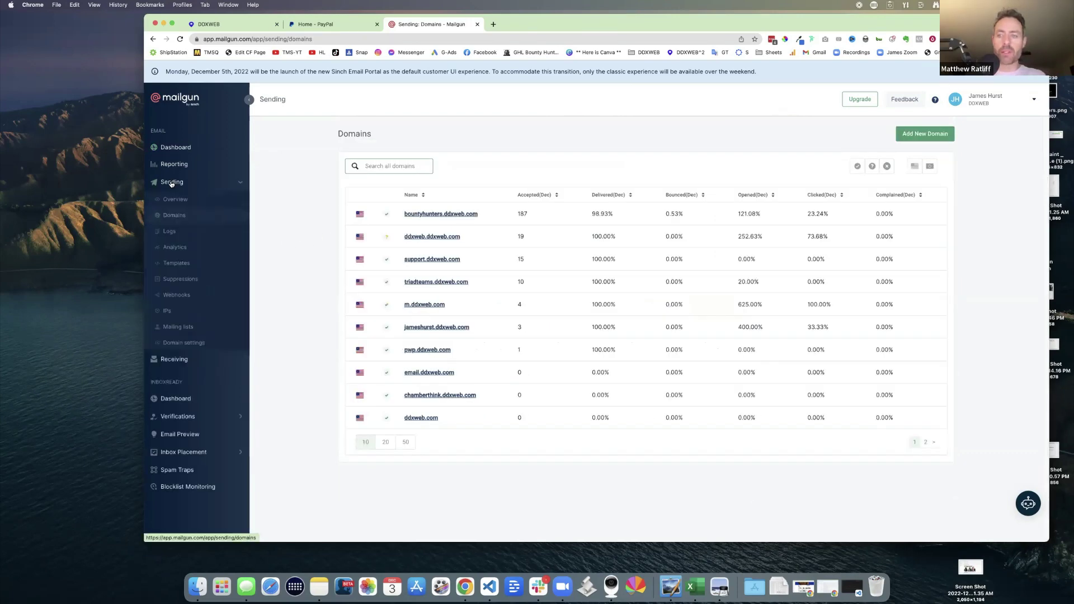
pyautogui.click(929, 138)
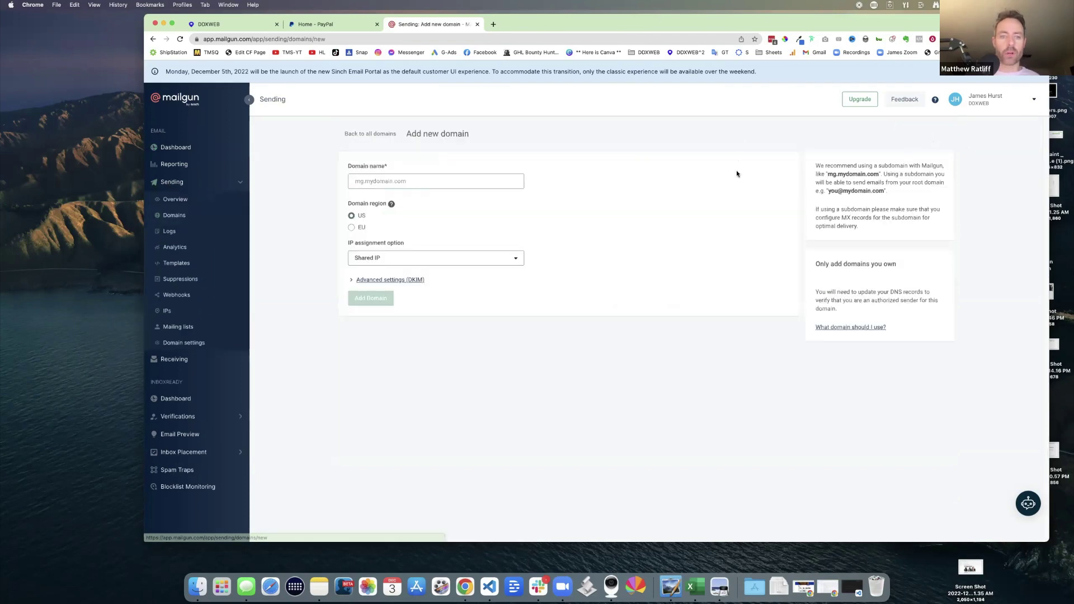
# Enter ghlbountyhunters.com as the name of the new domain.
pyautogui.write('g')
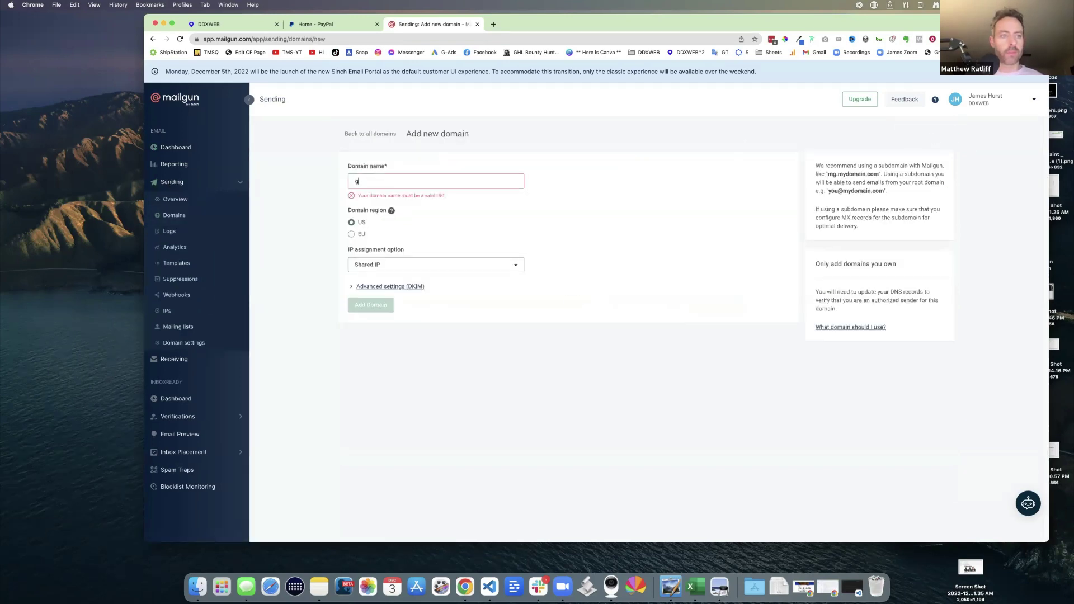
pyautogui.write('hlbountry')
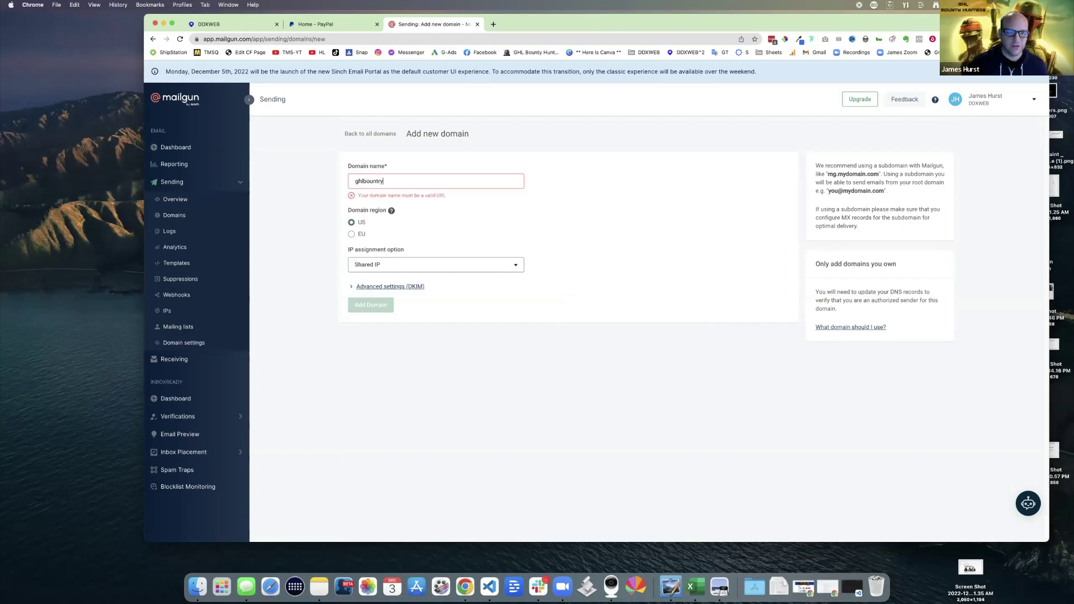
pyautogui.press('BackSpace')
pyautogui.press('BackSpace')
pyautogui.write('yhunters.com')
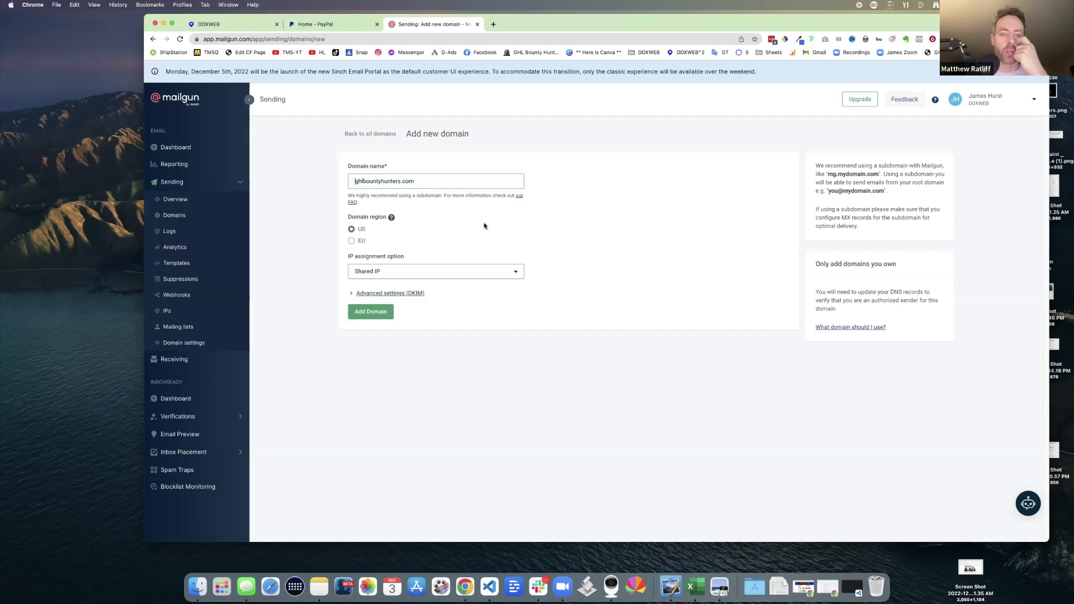
# Set the DKIM key length to 2048 in the advanced settings and add the domain.
pyautogui.moveTo(393, 222)
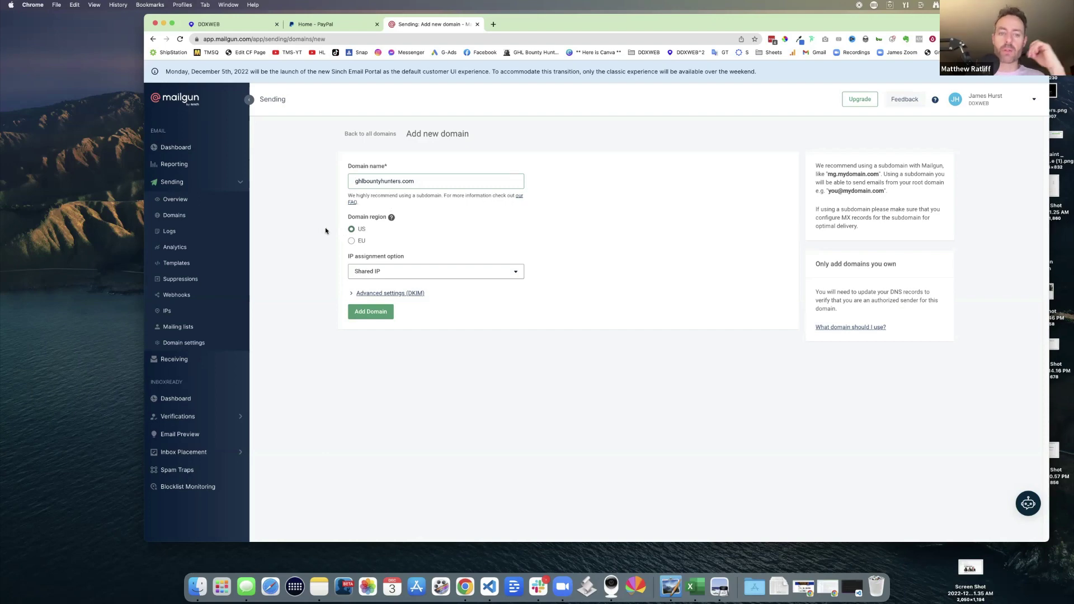
pyautogui.click(352, 295)
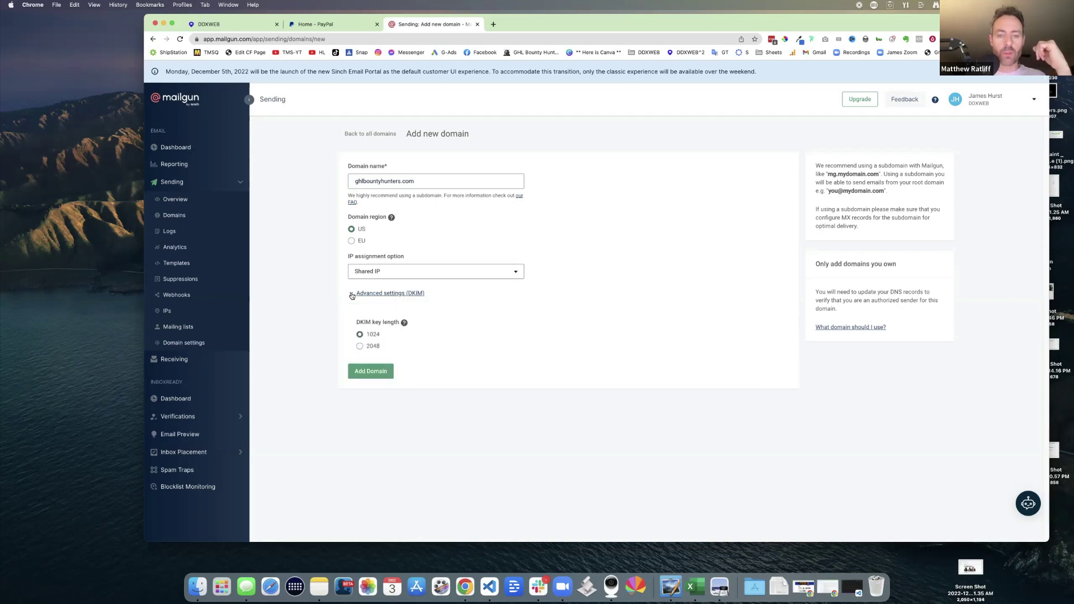
pyautogui.click(360, 347)
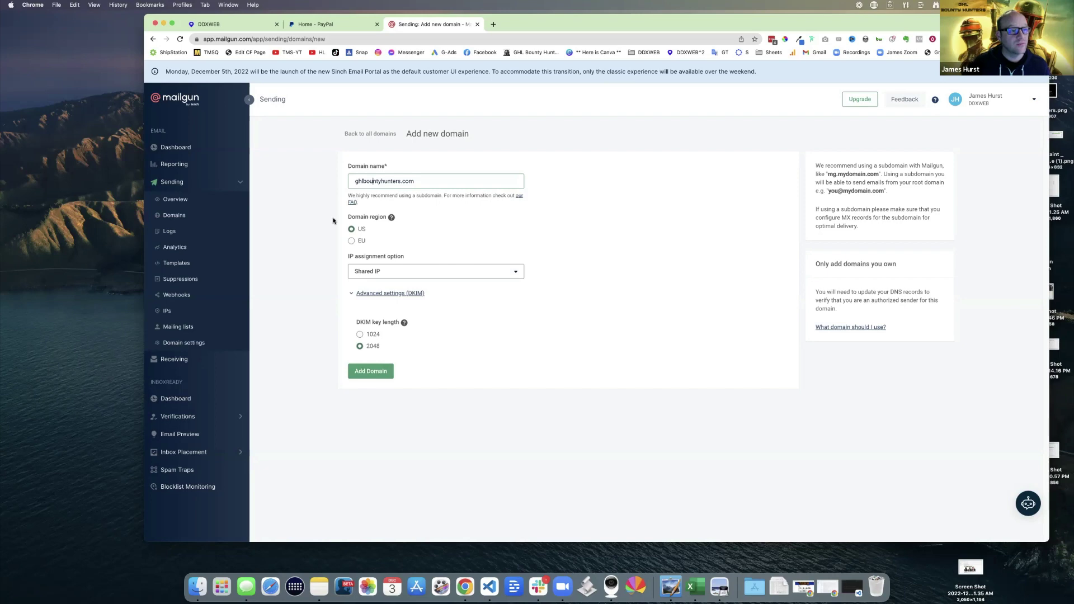
pyautogui.click(370, 373)
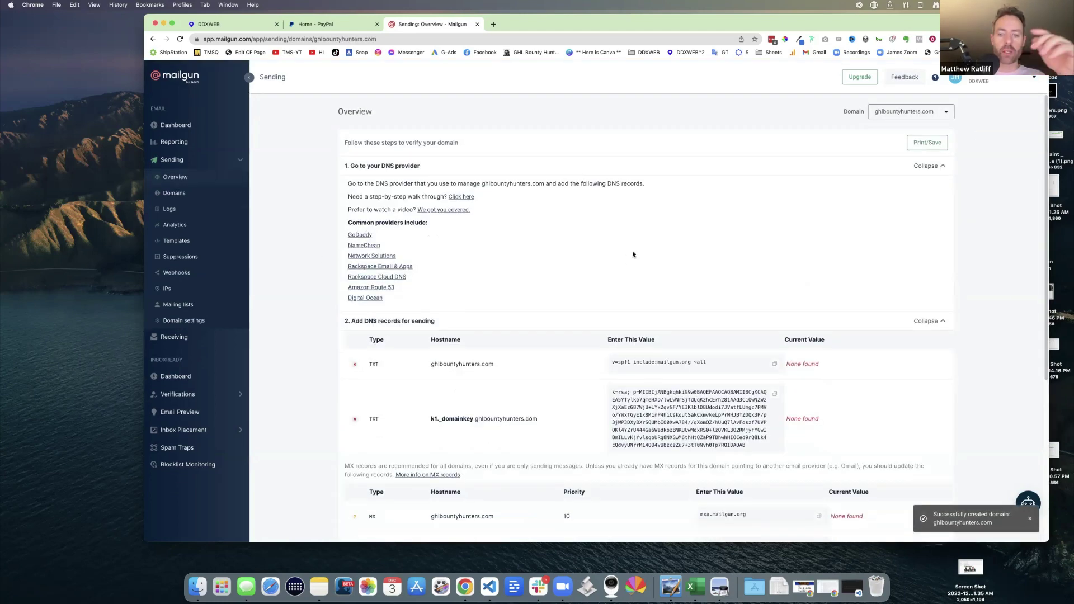
# Examine the TXT, MX and CNAME records that ghlbountyhunters.com needs for sending and tracking.
pyautogui.scroll(-5, 628, 254)
pyautogui.scroll(-3, 627, 253)
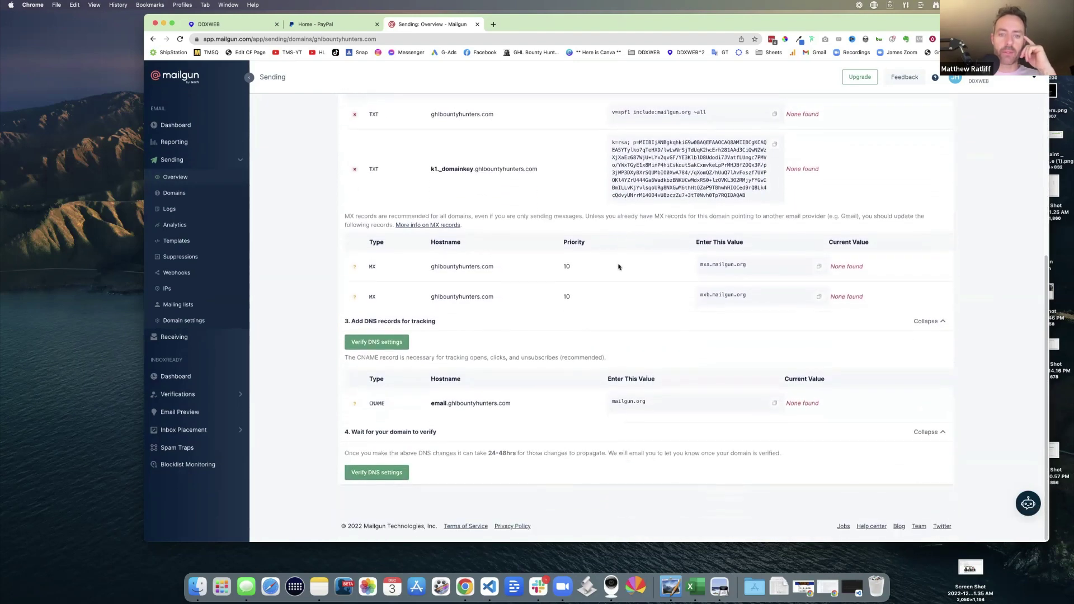
pyautogui.scroll(3, 619, 267)
pyautogui.scroll(2, 582, 267)
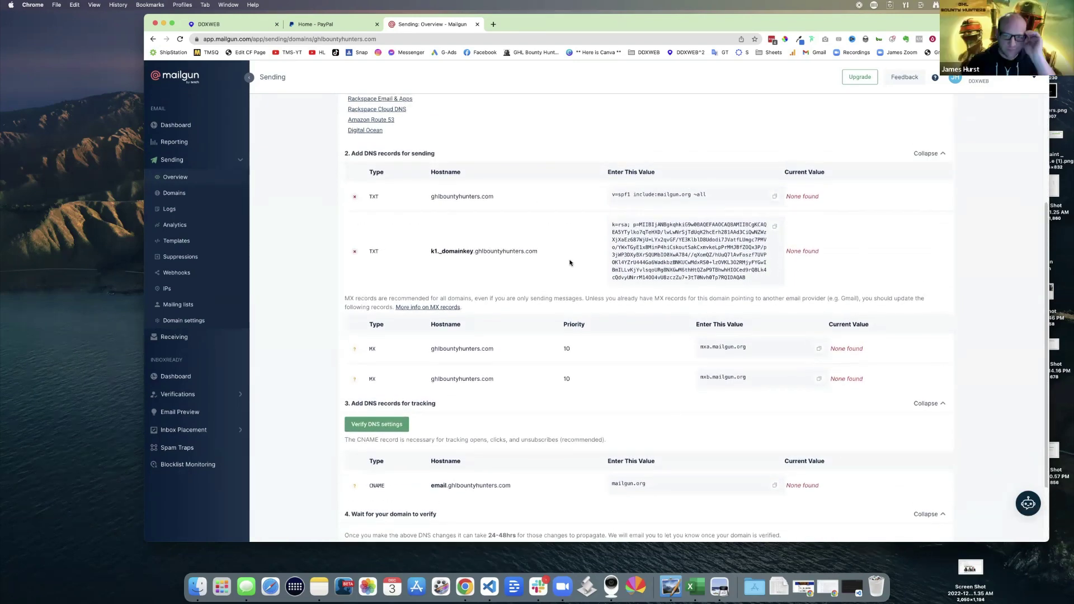
pyautogui.scroll(-3, 570, 262)
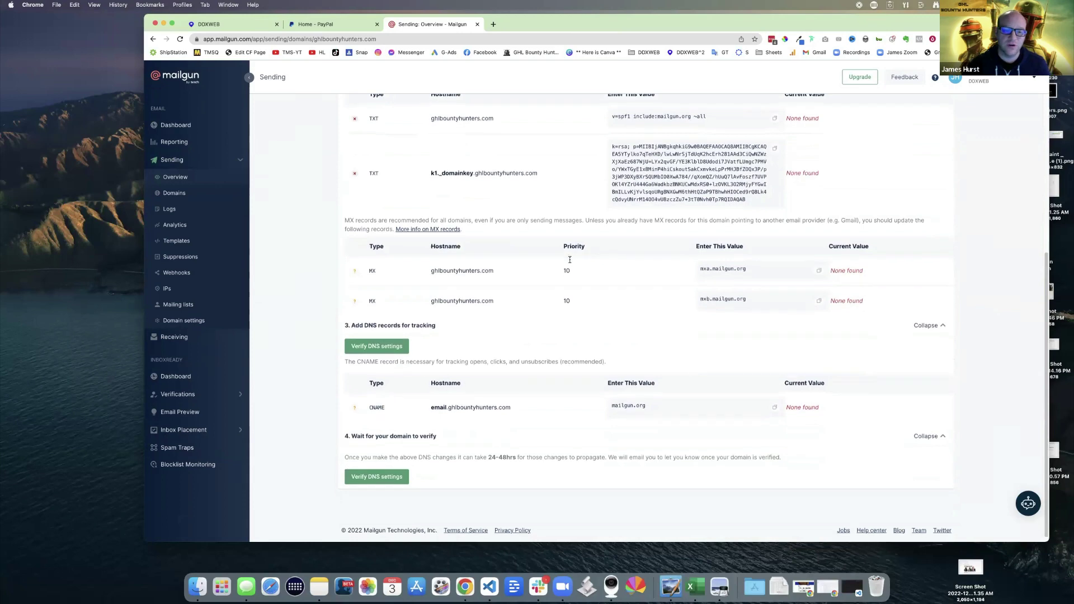
pyautogui.scroll(2, 570, 260)
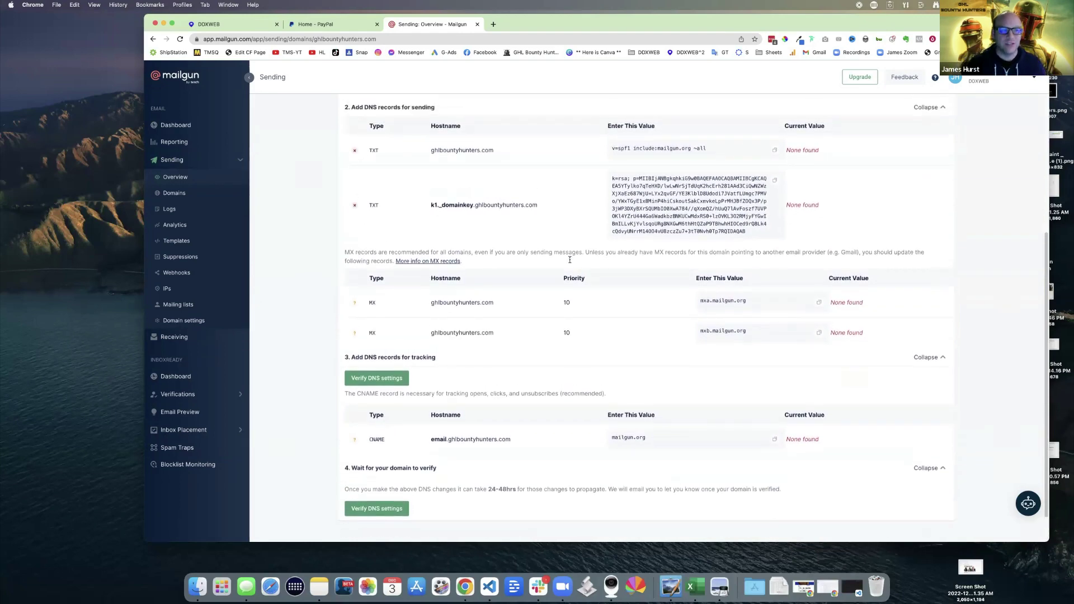
pyautogui.scroll(1, 557, 260)
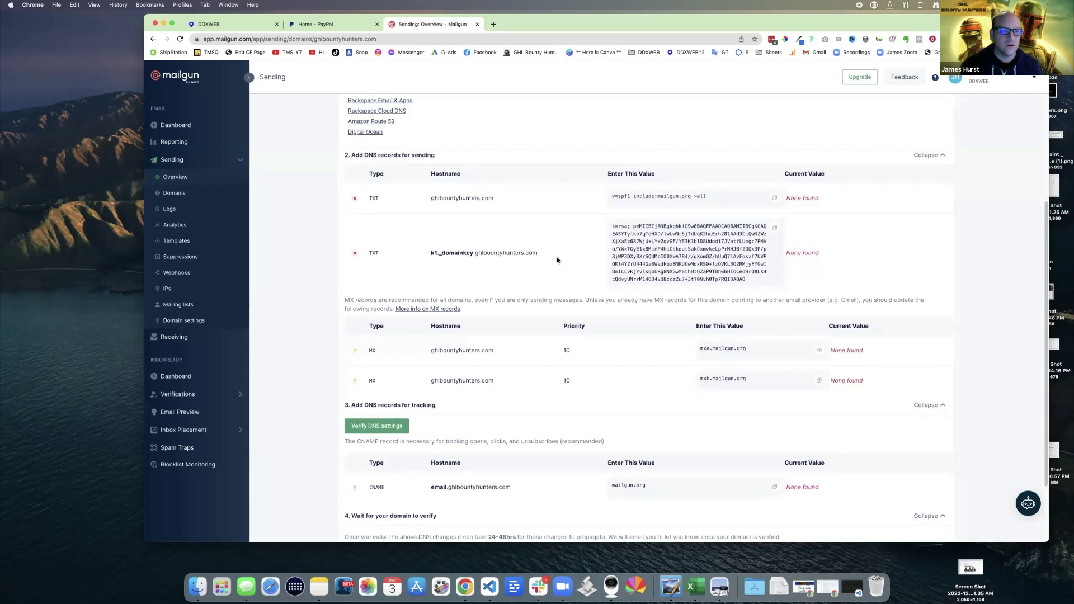
pyautogui.scroll(-1, 557, 259)
pyautogui.scroll(3, 529, 140)
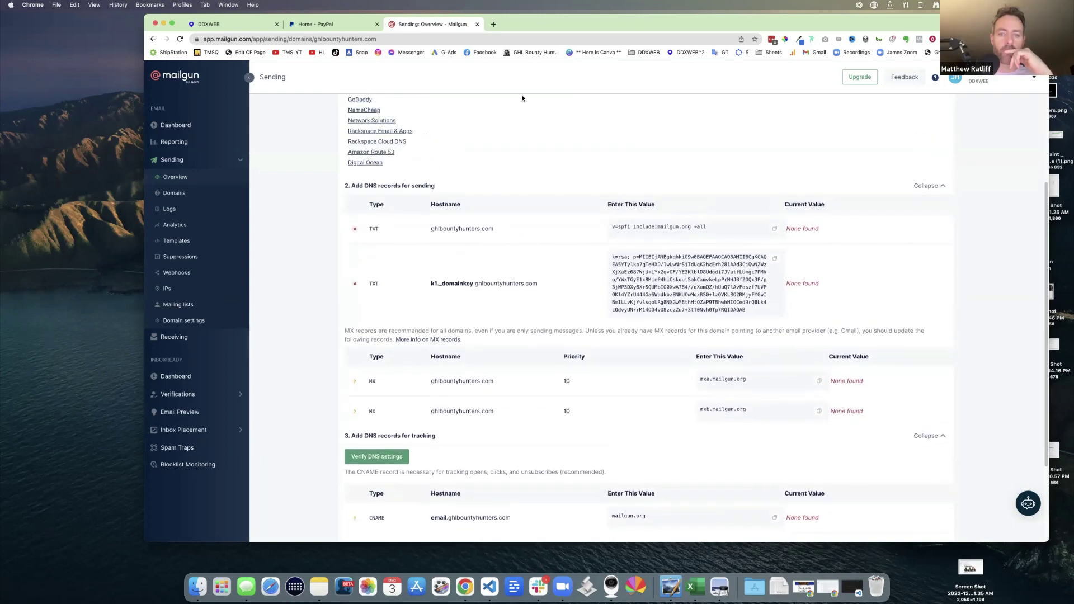
# Open cloudflare.com in a new tab, go to its dashboard login, and open the ddxweb.com account.
pyautogui.press('super+t')
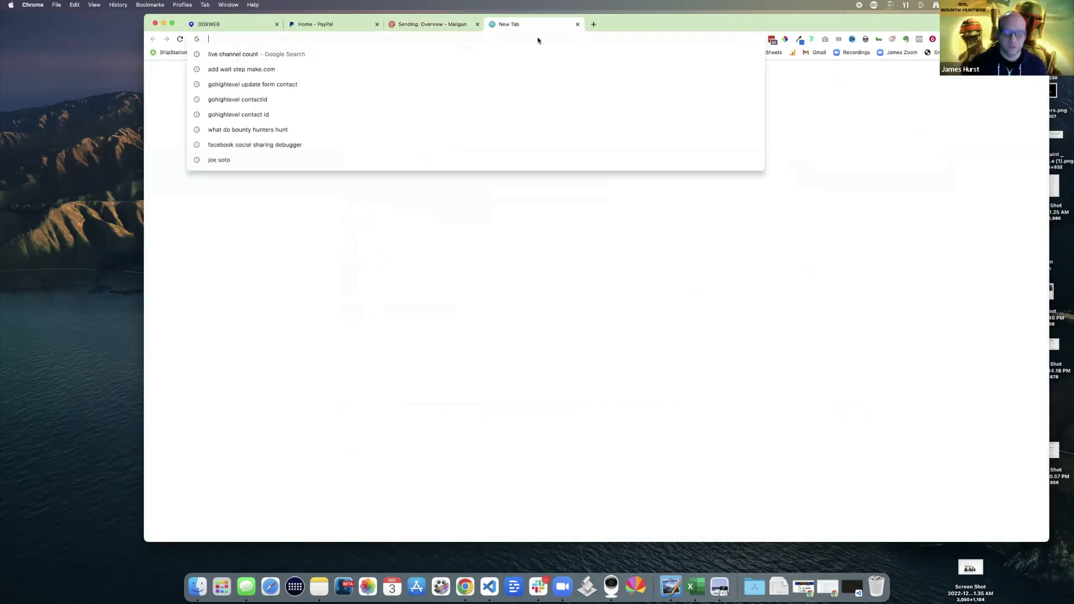
pyautogui.write('cloudflare.com')
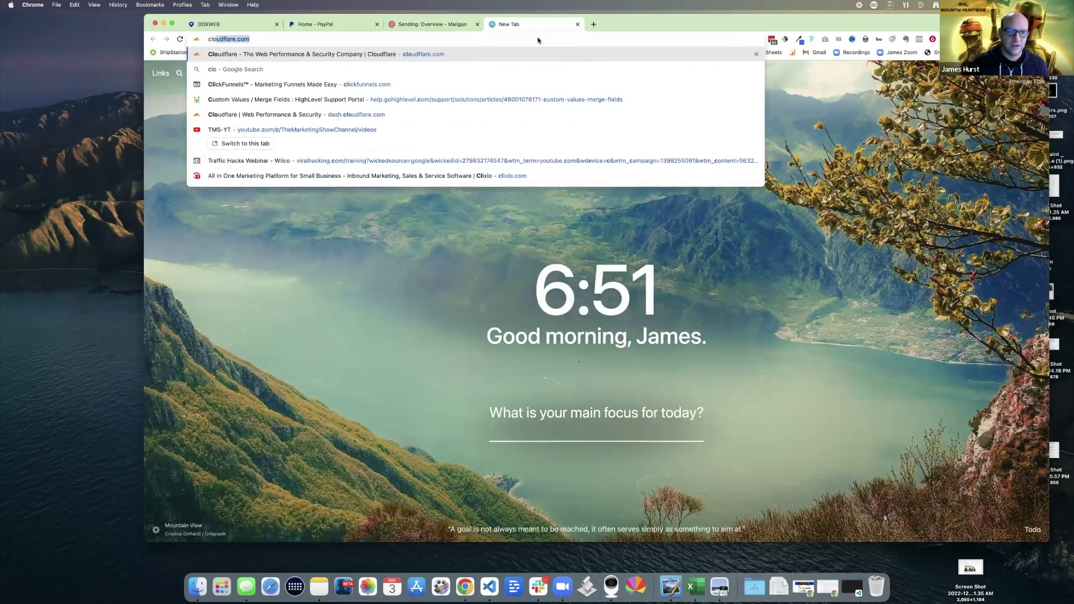
pyautogui.press('Return')
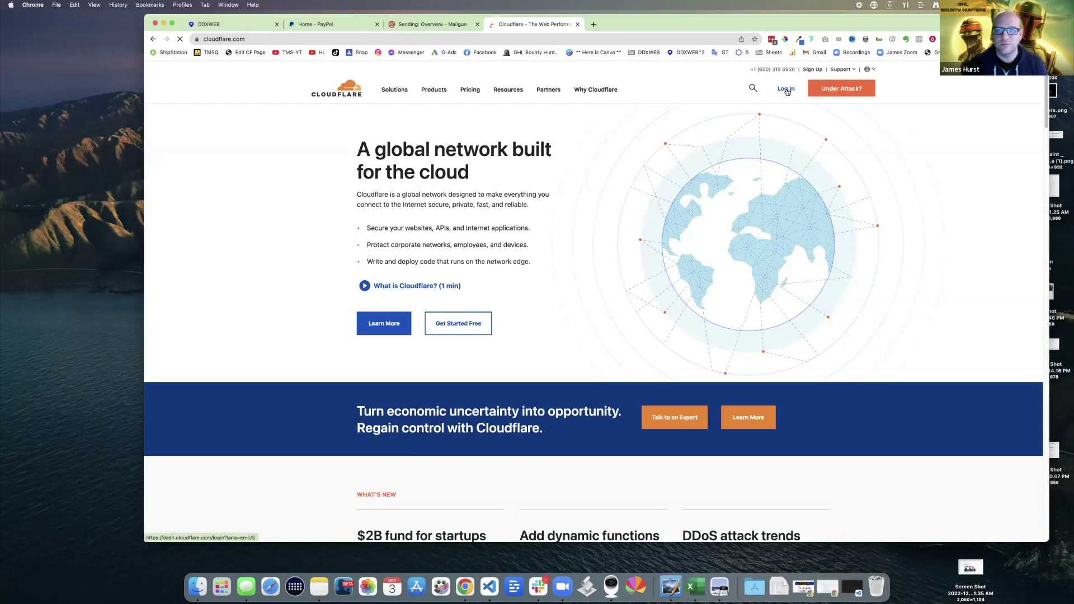
pyautogui.click(786, 89)
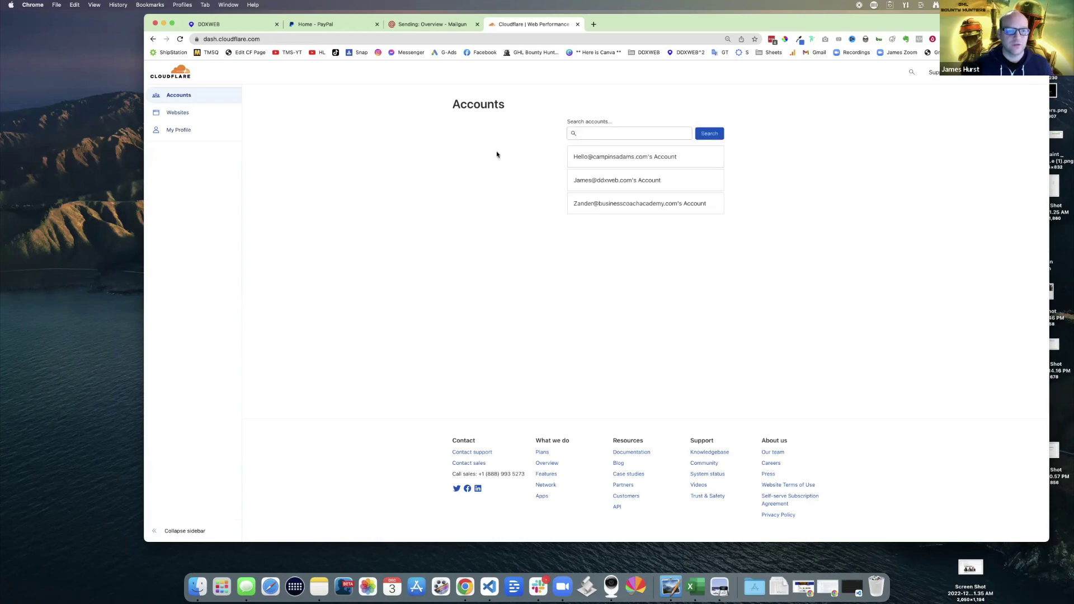
pyautogui.click(608, 184)
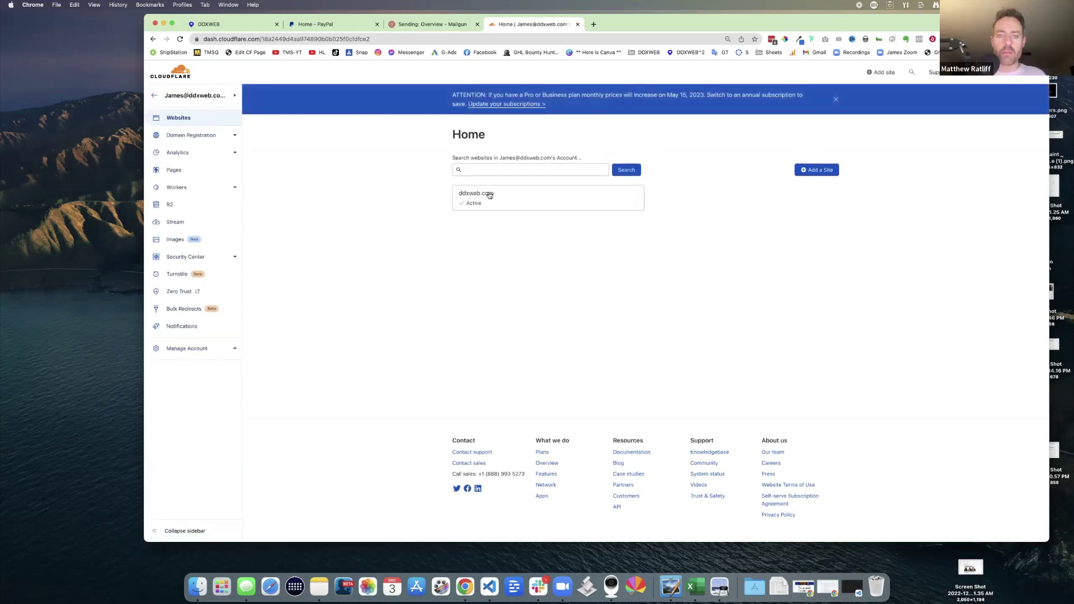
# Open the DNS management page of the ddxweb.com site and highlight the domain name in its heading.
pyautogui.click(486, 197)
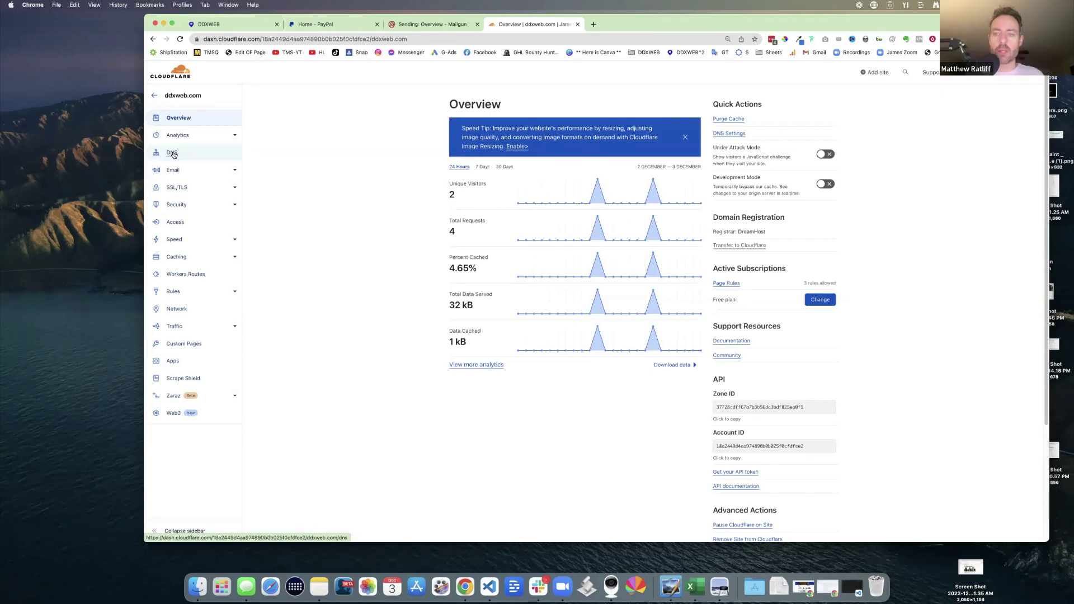
pyautogui.click(172, 153)
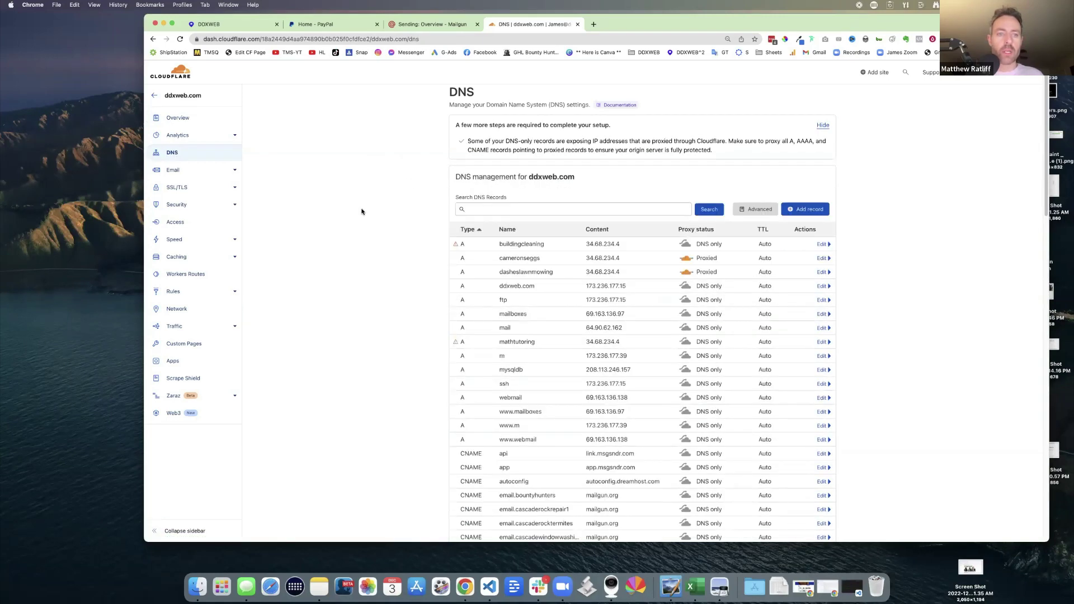
pyautogui.doubleClick(554, 177)
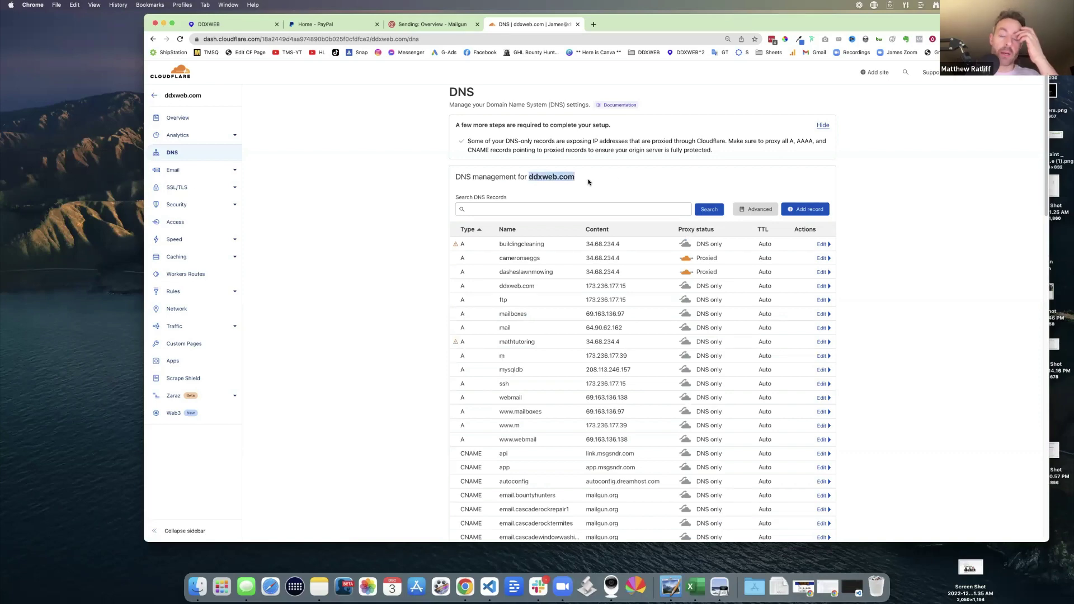
# Return from the ddxweb.com DNS page to the account's website list and start adding a new site.
pyautogui.click(383, 196)
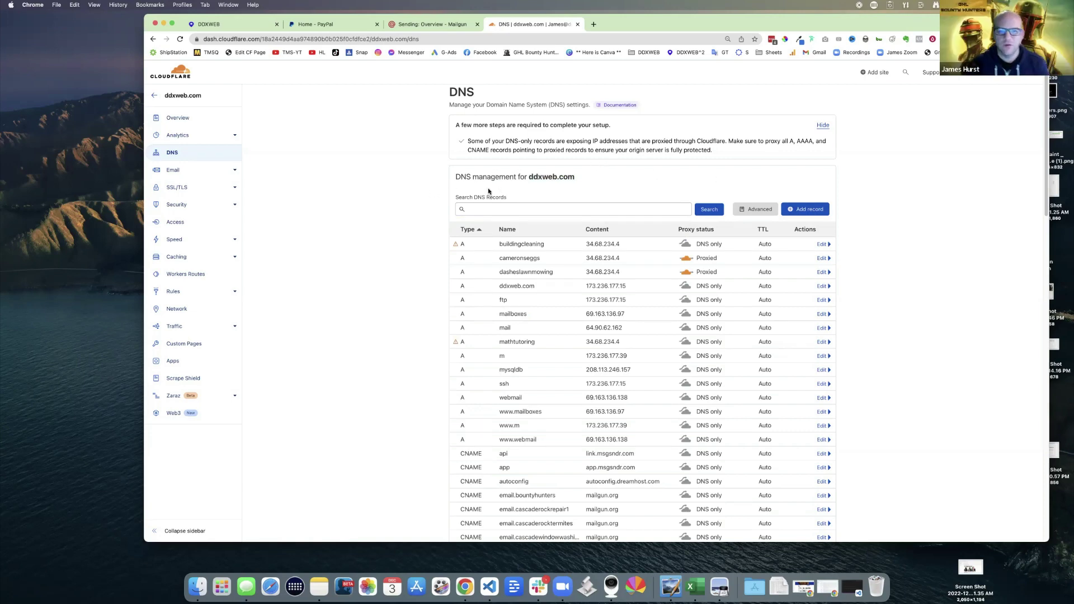
pyautogui.click(155, 99)
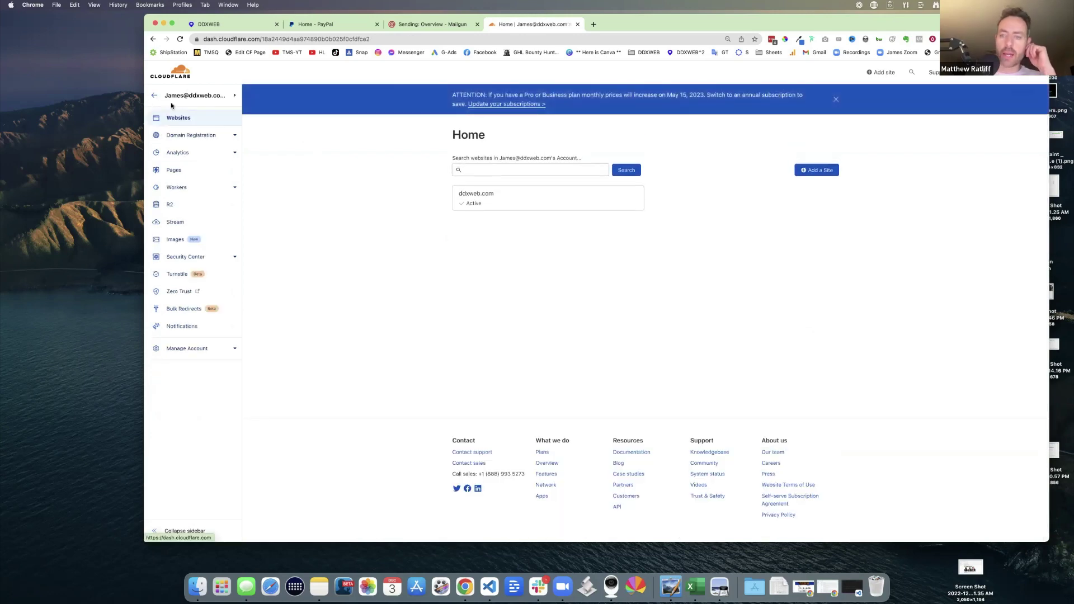
pyautogui.click(814, 175)
pyautogui.click(486, 133)
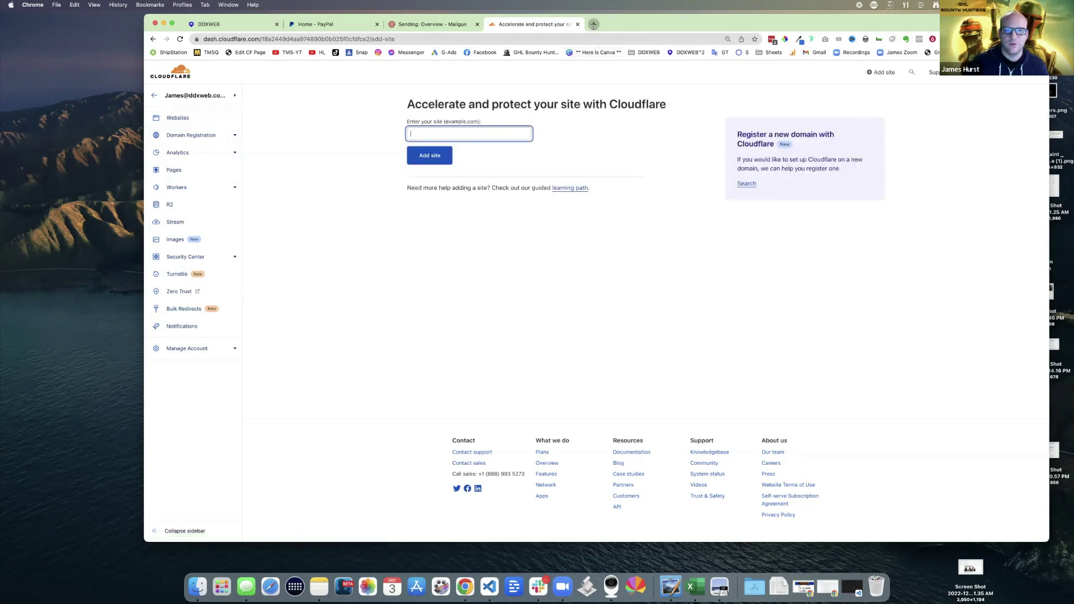
# Open the ghlbountyhunters.com website in a new tab and copy its address into Cloudflare's new-site field.
pyautogui.click(594, 24)
pyautogui.write('g')
pyautogui.press('Return')
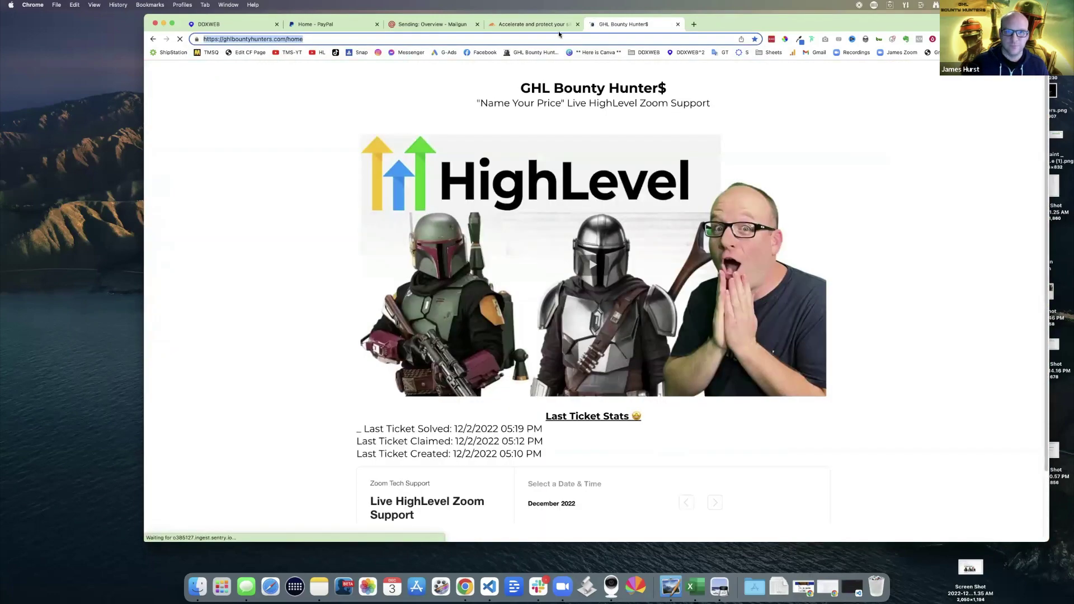
pyautogui.click(529, 24)
pyautogui.write('https://ghlbountyhunters.com/home')
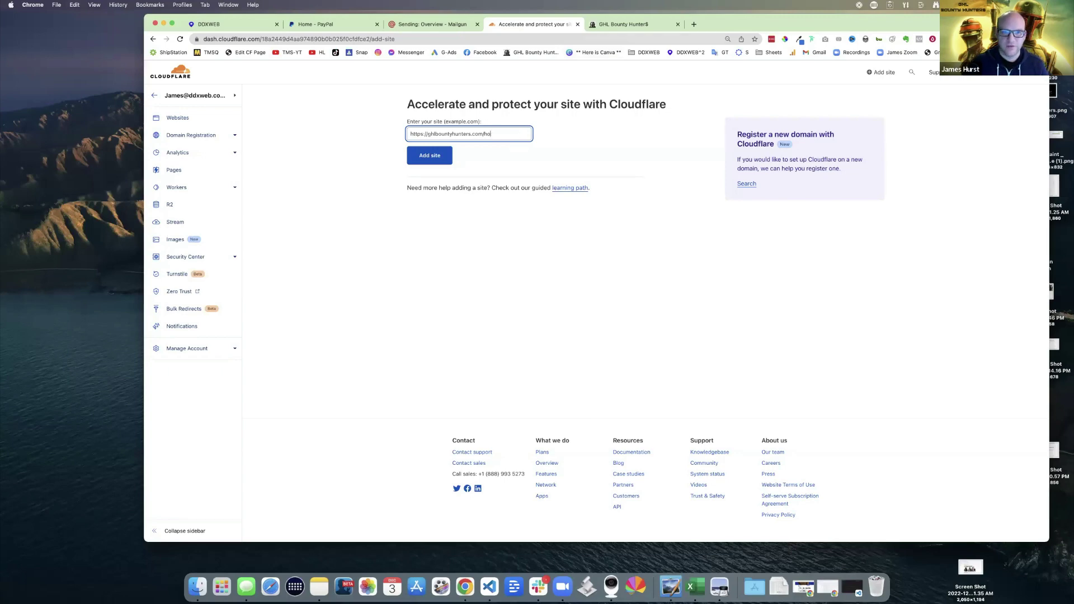
# Trim the entered address to the bare domain ghlbountyhunters.com and add the site.
pyautogui.press('BackSpace')
pyautogui.press('BackSpace')
pyautogui.click(428, 133)
pyautogui.press('BackSpace')
pyautogui.press('BackSpace')
pyautogui.press('BackSpace')
pyautogui.press('BackSpace')
pyautogui.press('BackSpace')
pyautogui.press('BackSpace')
pyautogui.press('BackSpace')
pyautogui.press('BackSpace')
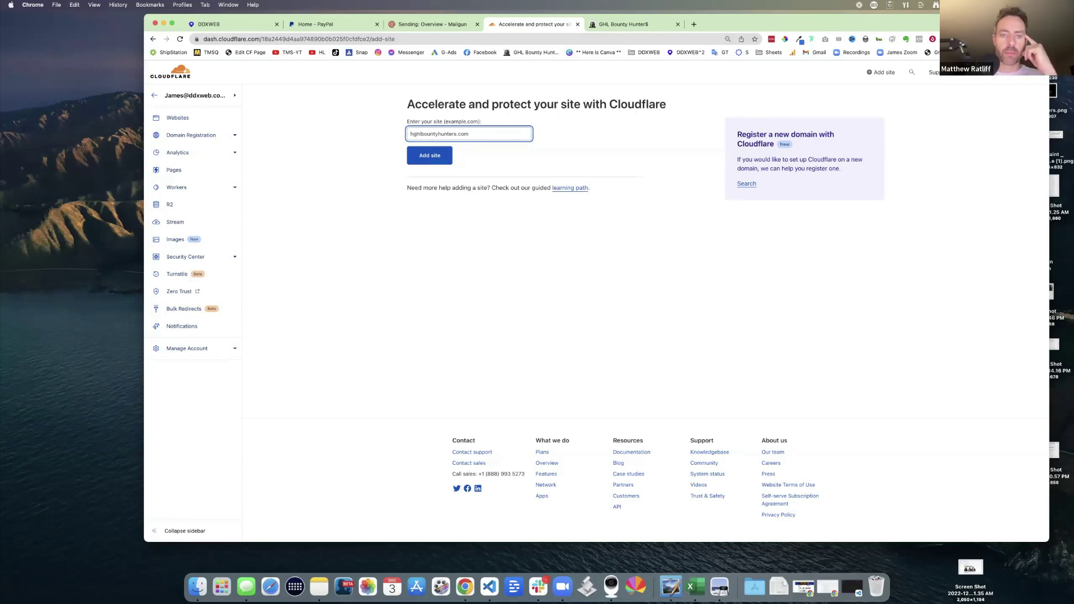
pyautogui.click(439, 156)
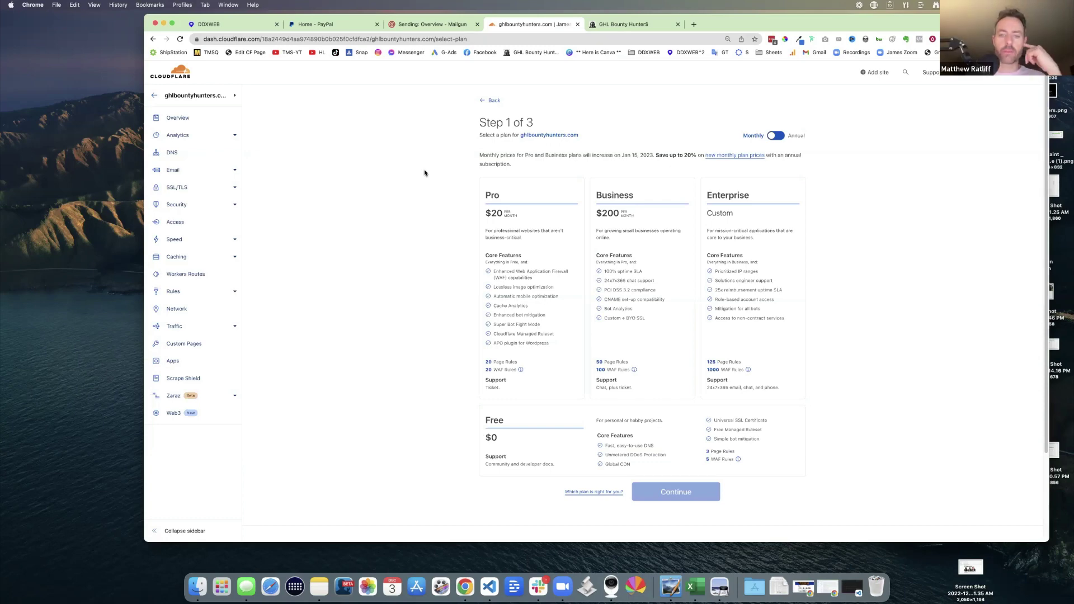
# Choose the Free $0 plan for ghlbountyhunters.com.
pyautogui.click(520, 266)
pyautogui.click(492, 421)
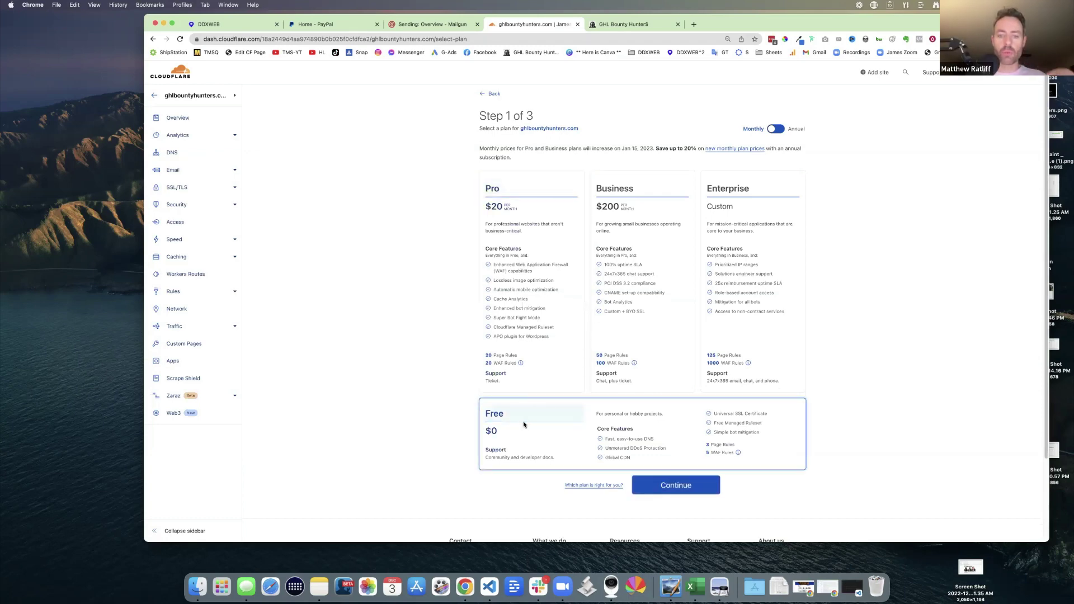
pyautogui.scroll(-1, 633, 365)
pyautogui.scroll(-1, 633, 365)
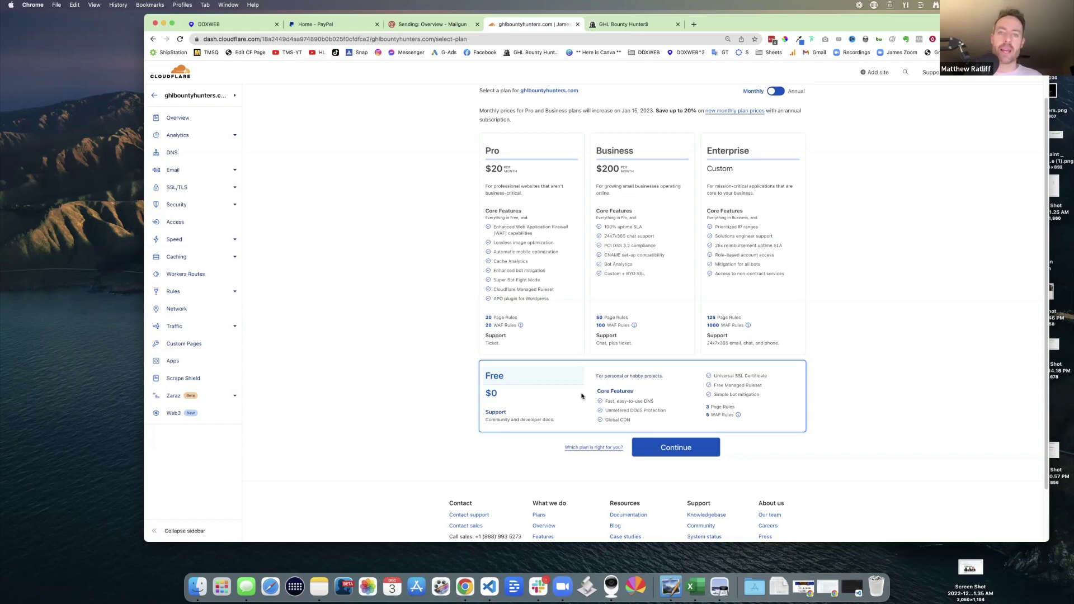
pyautogui.scroll(-1, 593, 394)
pyautogui.scroll(1, 604, 390)
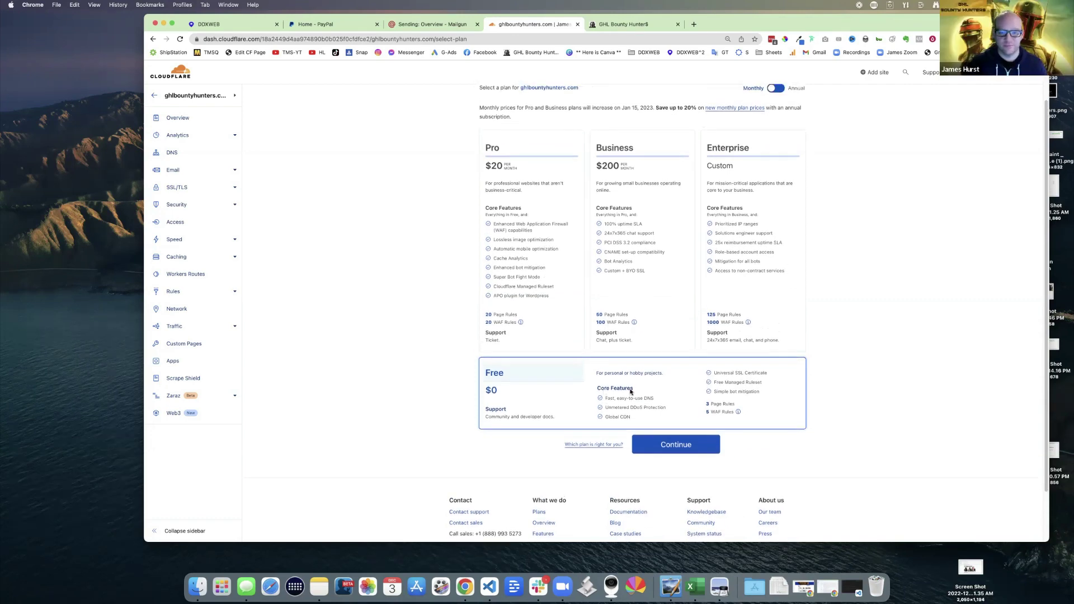
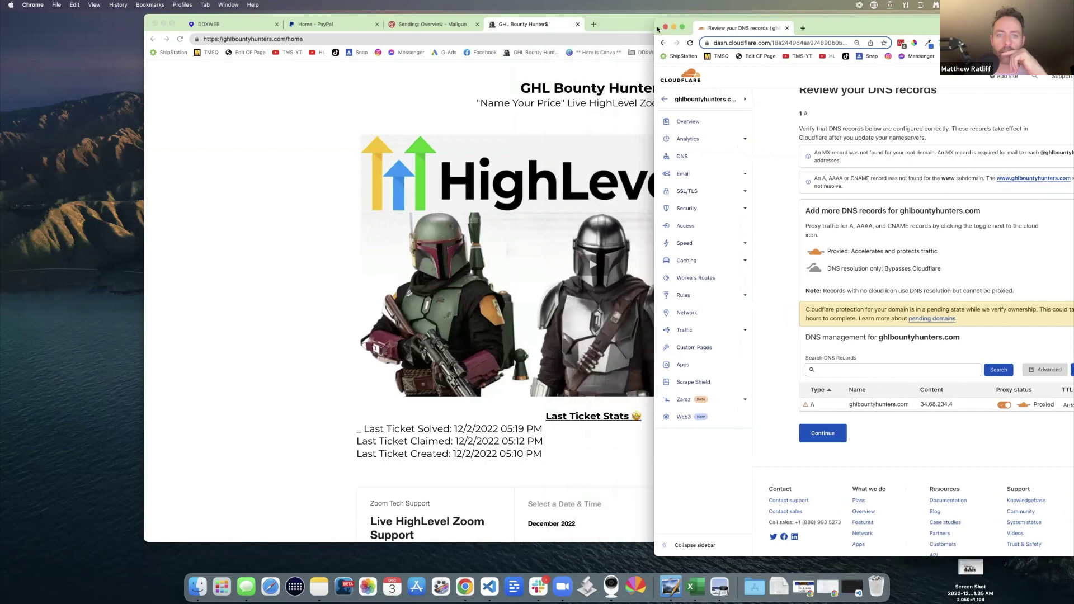
# Show the Mailgun sending page and arrange its window above the Cloudflare DNS review window so both are visible.
pyautogui.click(433, 24)
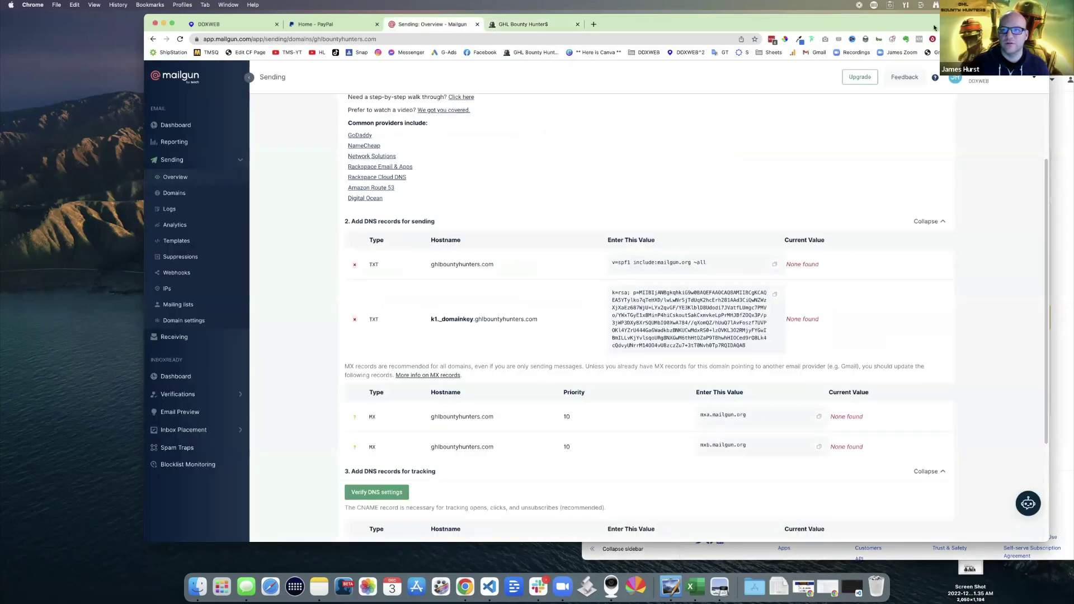
pyautogui.moveTo(534, 19); pyautogui.dragTo(576, 20)
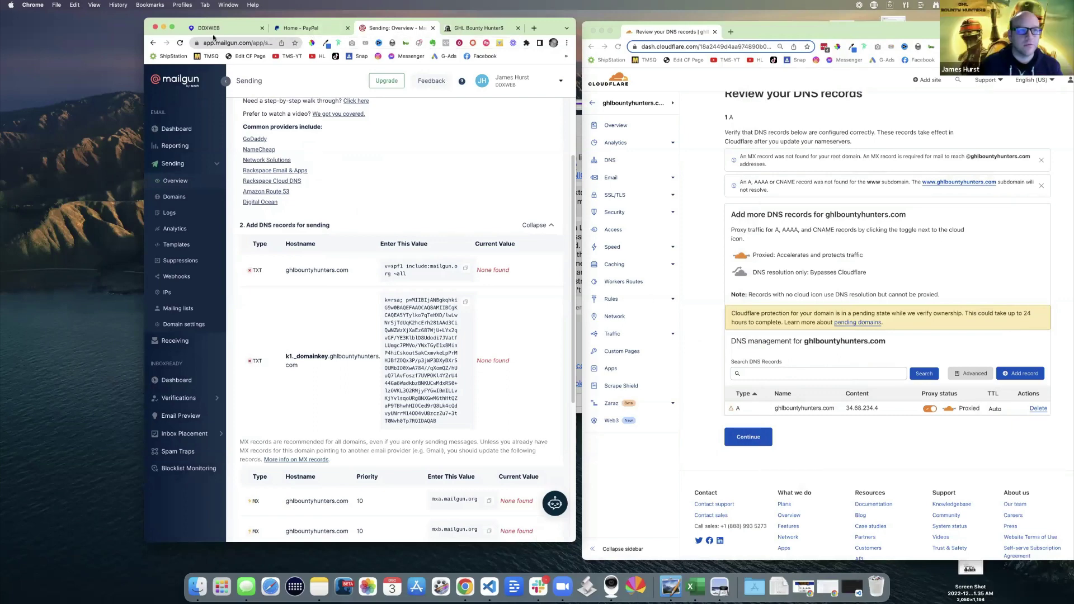
pyautogui.moveTo(172, 28)
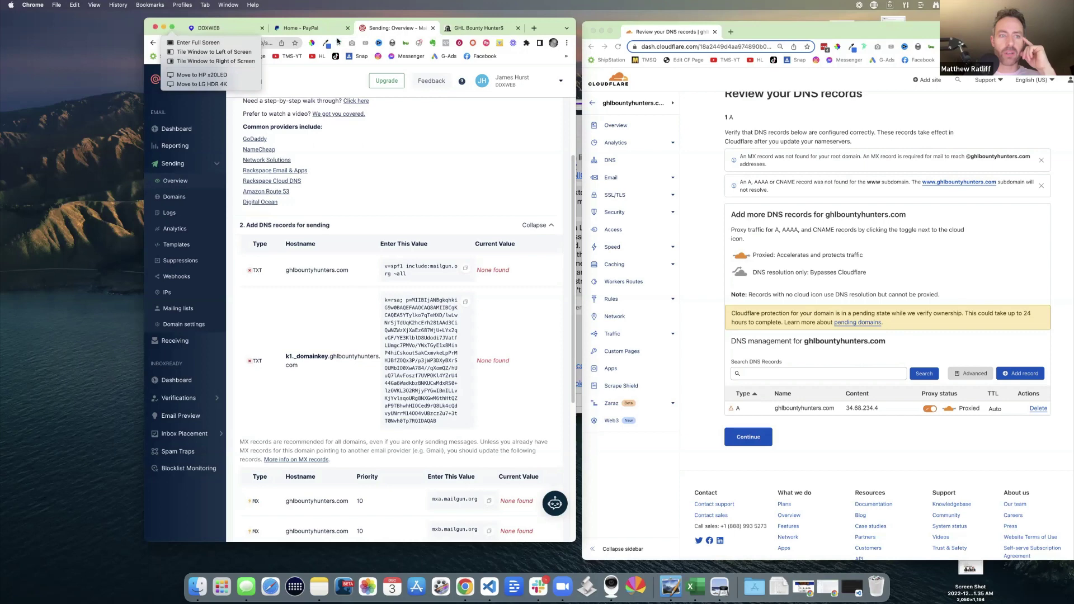
pyautogui.moveTo(447, 542); pyautogui.dragTo(447, 272)
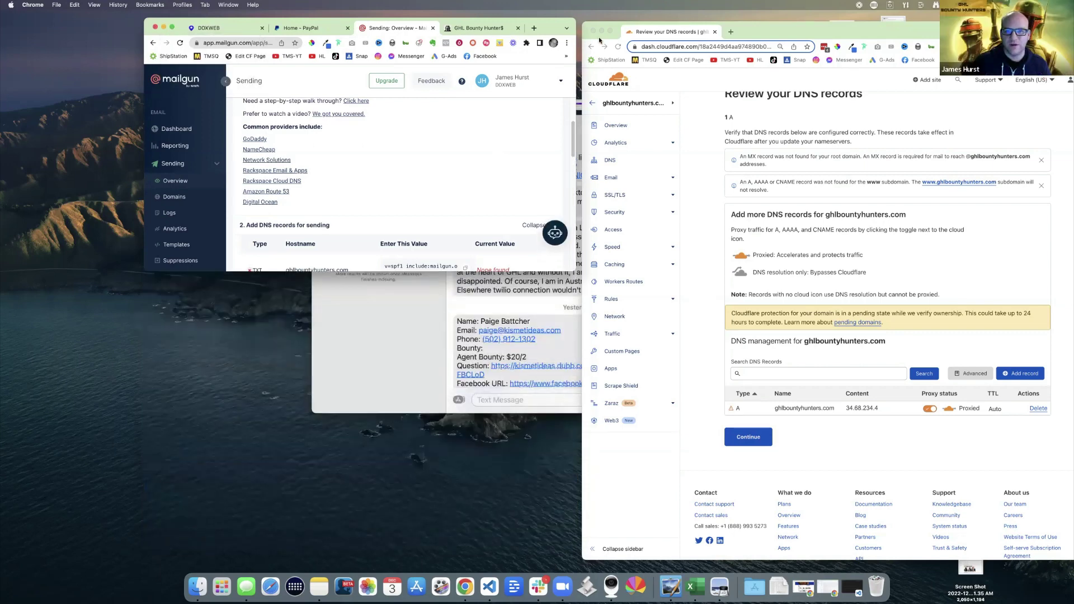
pyautogui.moveTo(582, 26); pyautogui.dragTo(40, 200)
pyautogui.moveTo(569, 26); pyautogui.dragTo(574, 18)
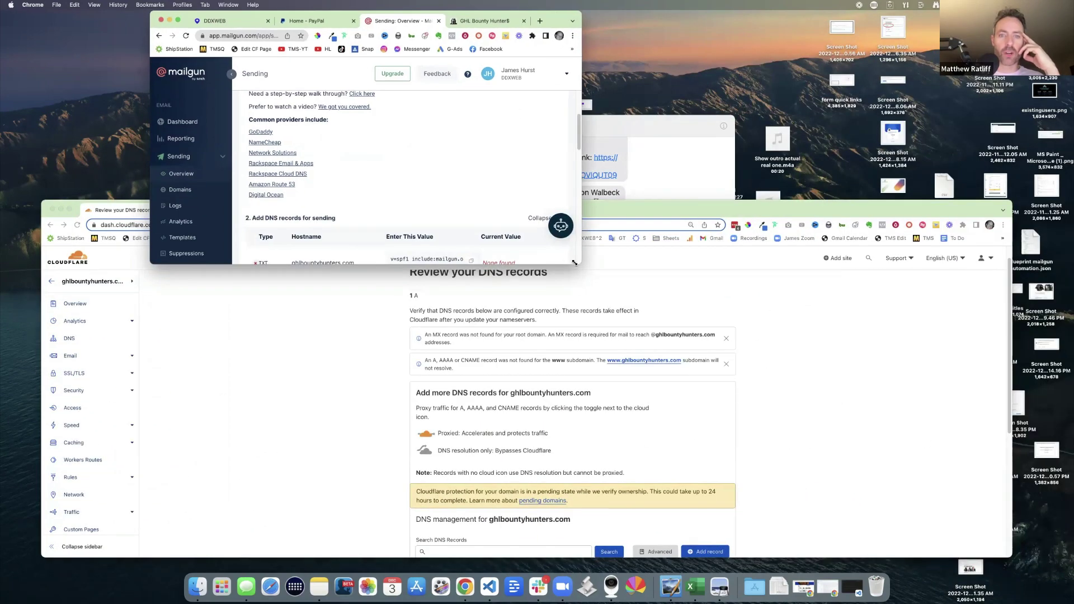
pyautogui.moveTo(578, 265); pyautogui.dragTo(999, 196)
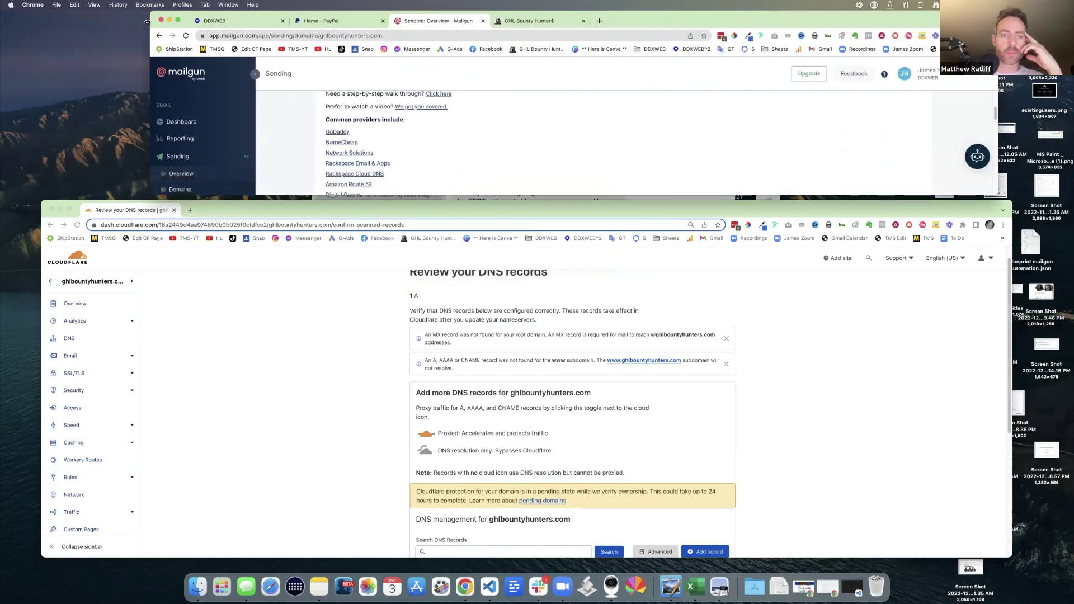
pyautogui.moveTo(150, 22); pyautogui.dragTo(127, 22)
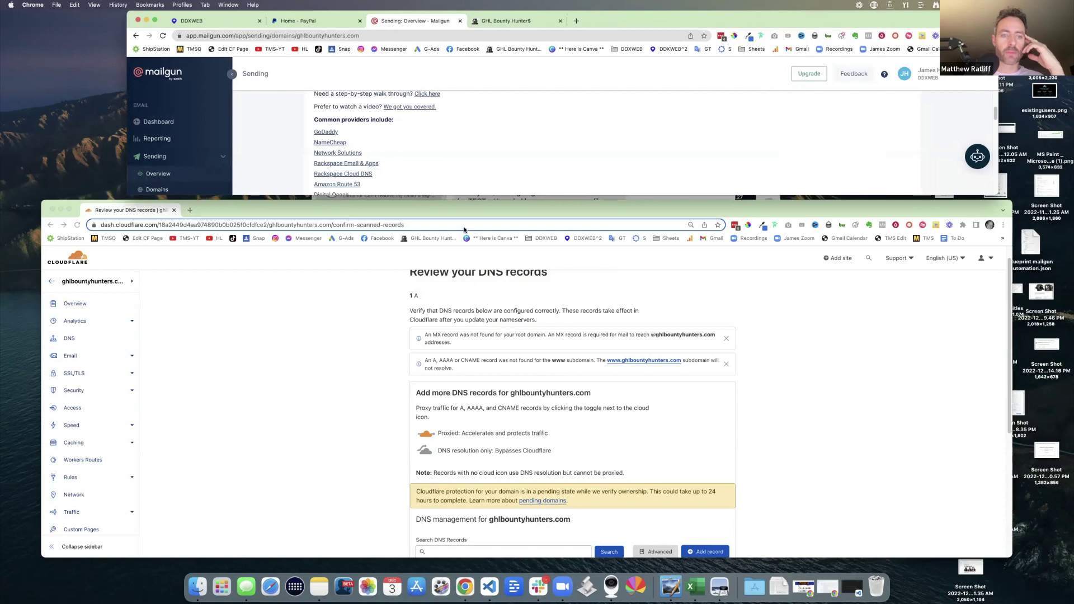
pyautogui.moveTo(487, 214); pyautogui.dragTo(526, 211)
# Start a new DNS record for ghlbountyhunters.com in Cloudflare and set its type to TXT.
pyautogui.scroll(2, 504, 148)
pyautogui.scroll(-3, 502, 147)
pyautogui.scroll(-3, 502, 147)
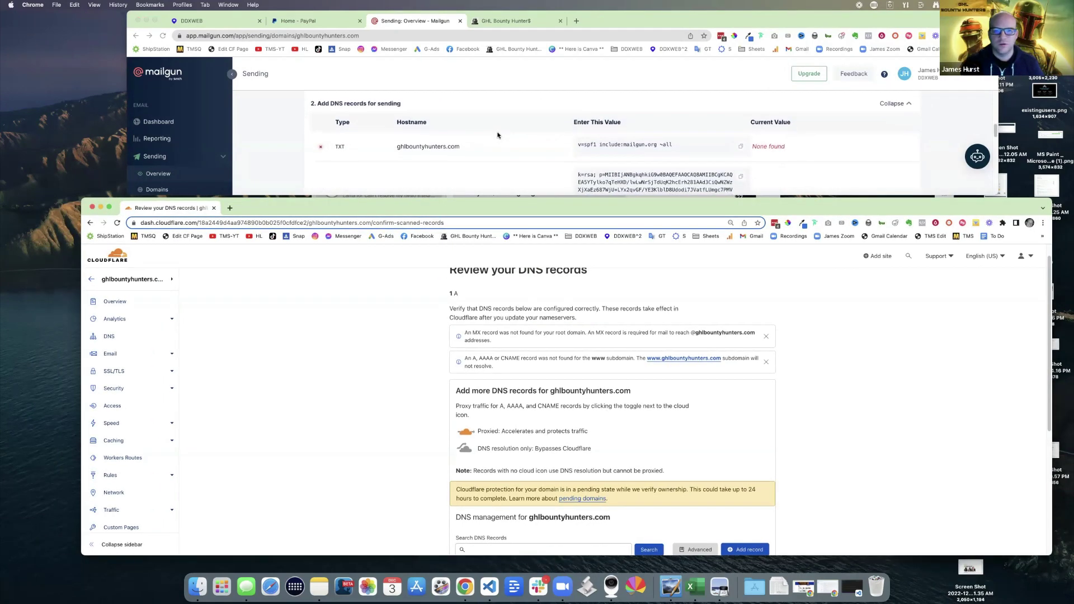
pyautogui.scroll(-5, 538, 338)
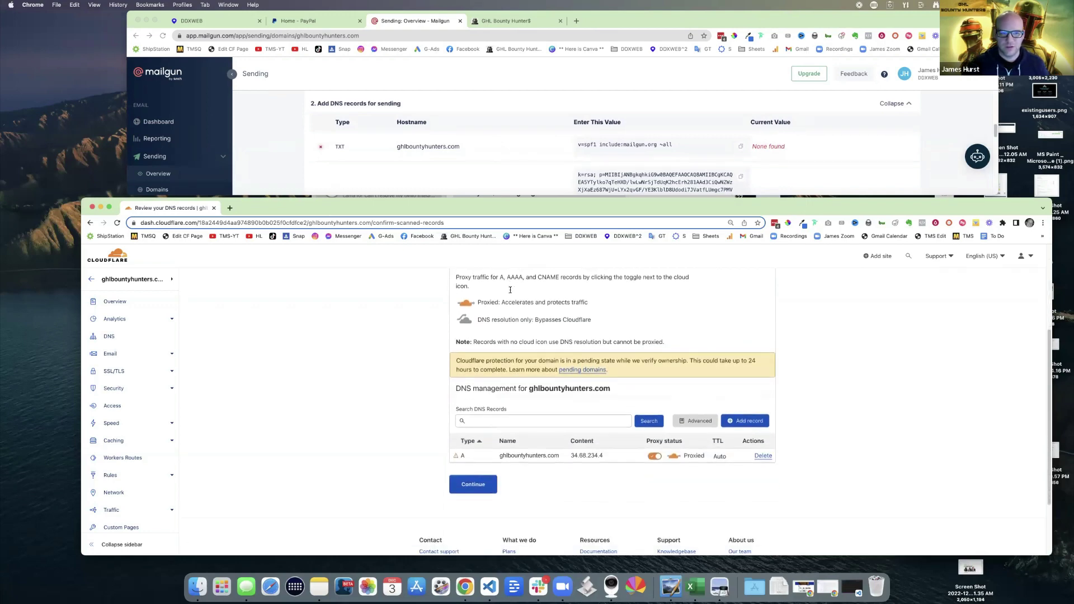
pyautogui.click(751, 422)
pyautogui.scroll(-1, 632, 427)
pyautogui.click(473, 433)
pyautogui.click(474, 434)
pyautogui.click(465, 430)
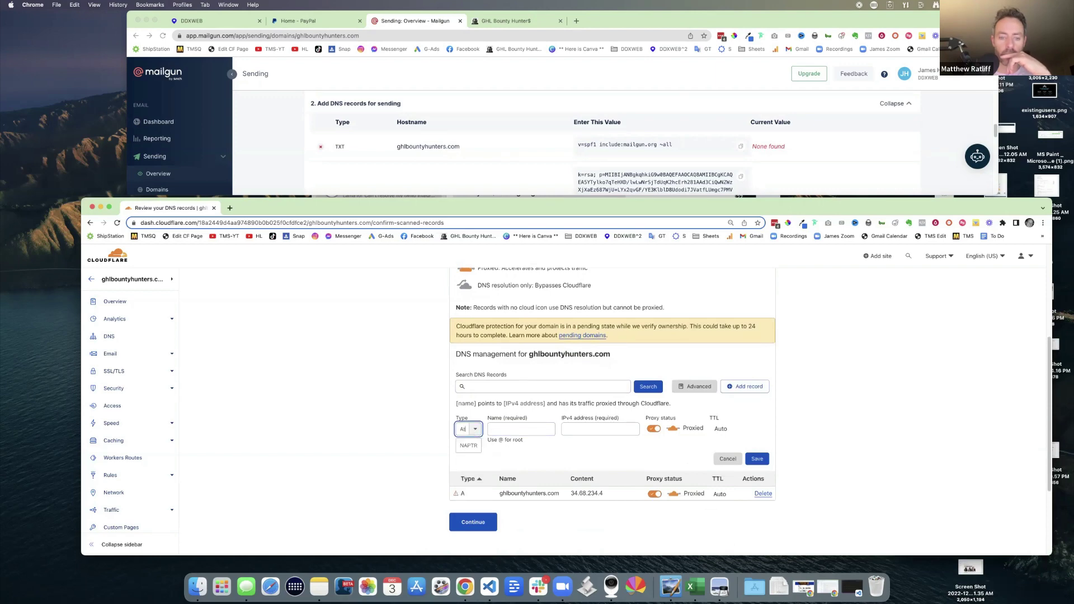
pyautogui.click(464, 430)
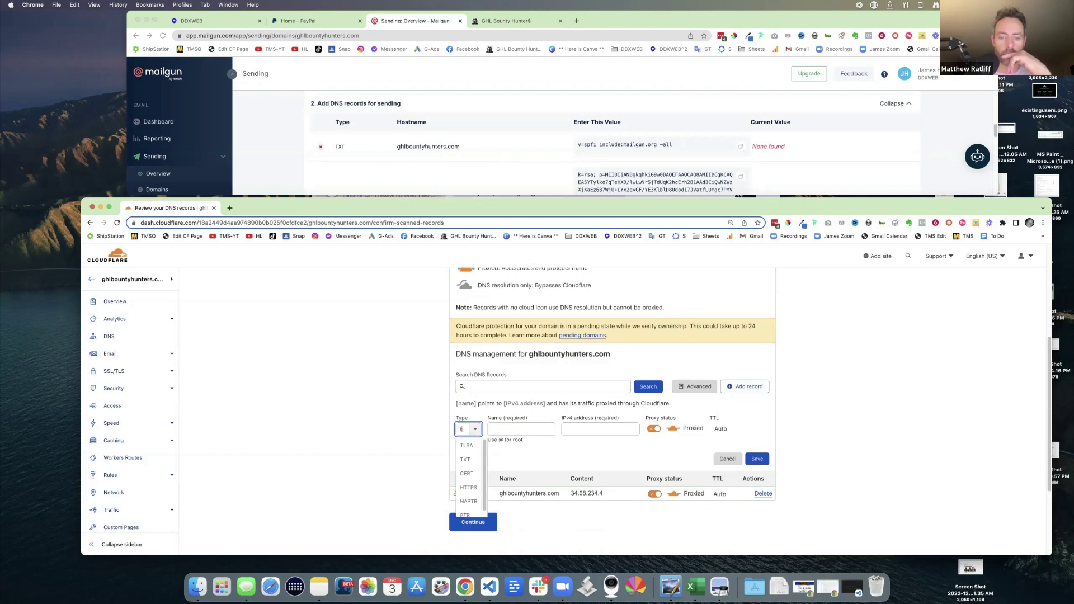
pyautogui.click(467, 461)
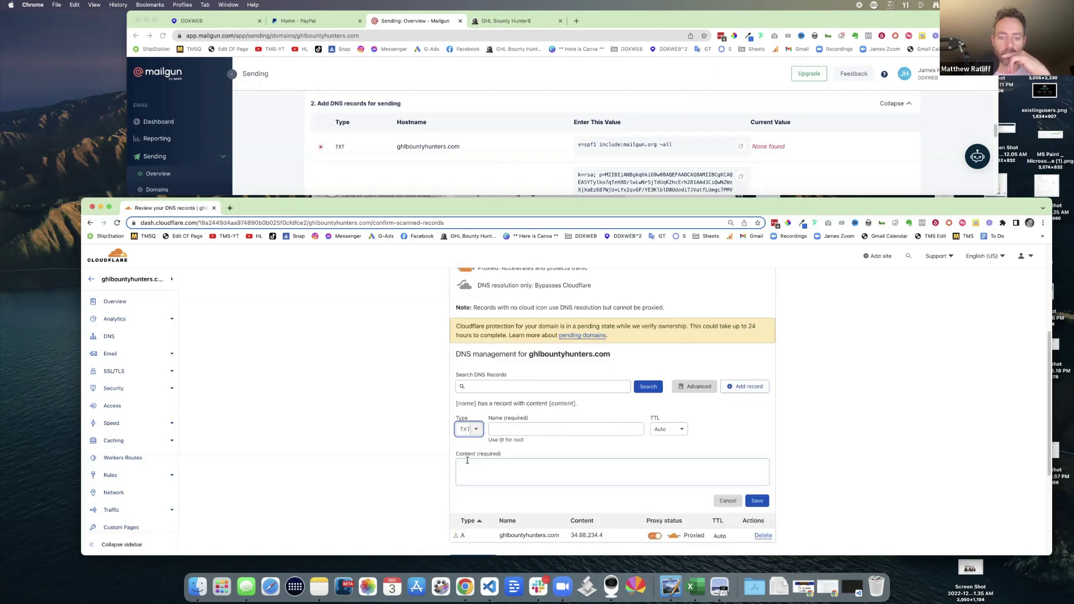
# Set the new TXT record's name to @ so that it applies to the root domain.
pyautogui.tripleClick(436, 148)
pyautogui.press('cmd+c')
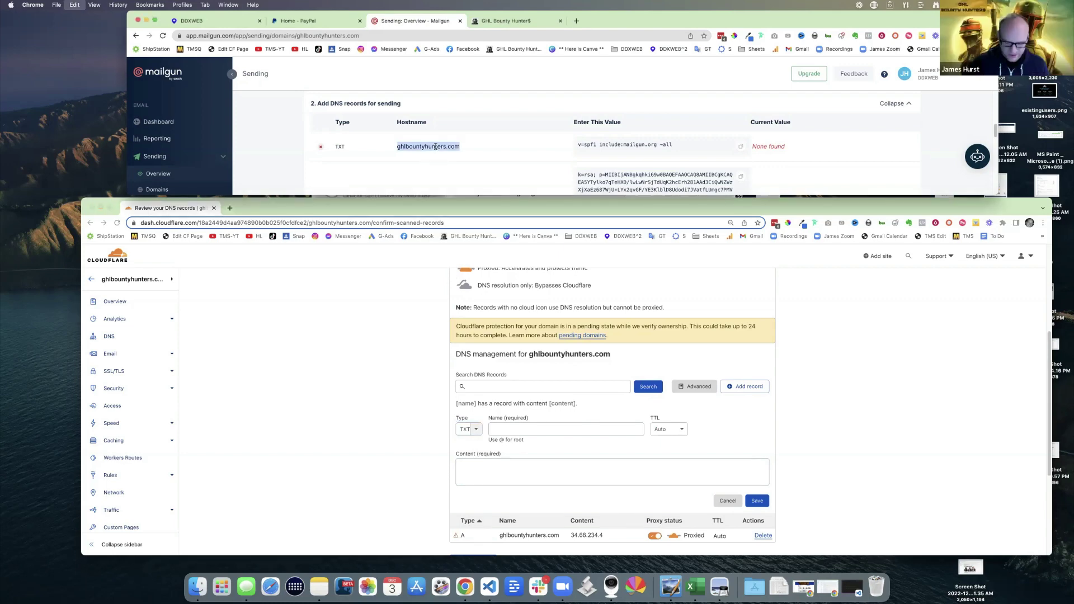
pyautogui.click(502, 429)
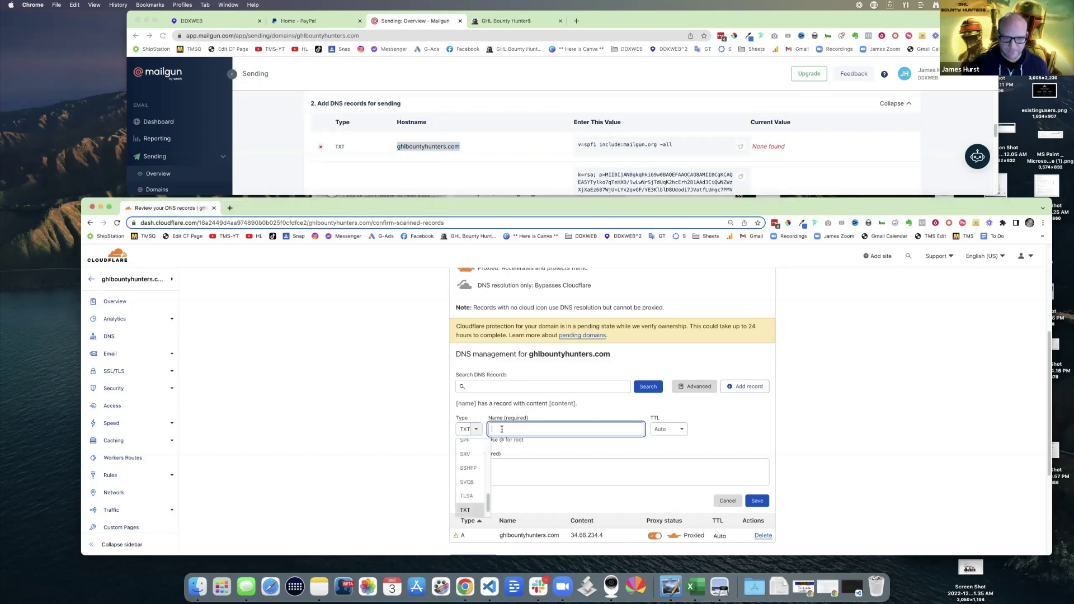
pyautogui.press('cmd+v')
pyautogui.moveTo(548, 429); pyautogui.dragTo(481, 432)
pyautogui.write('@')
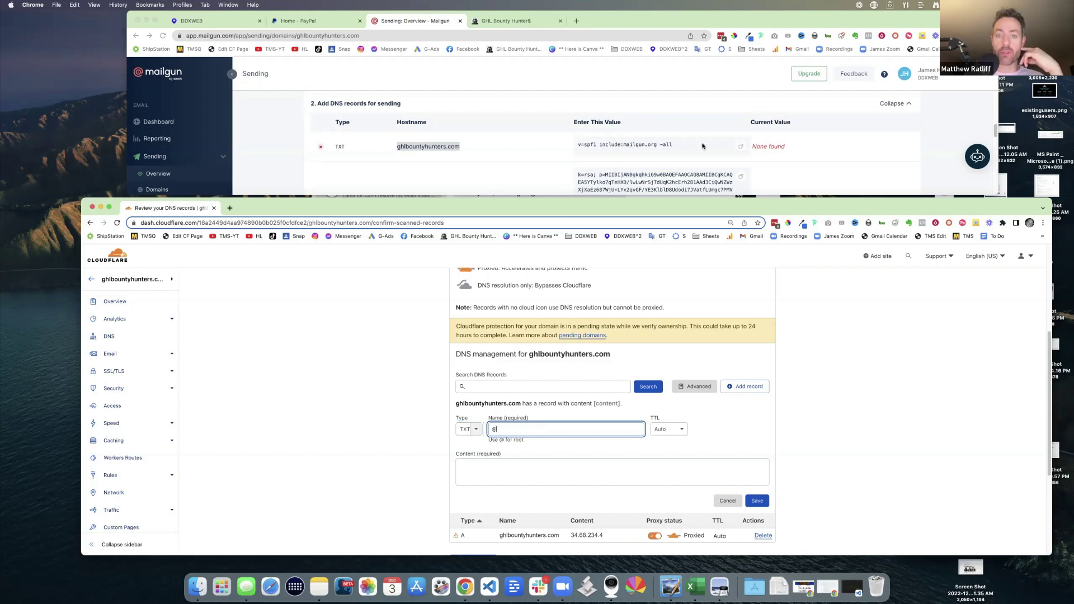
# Copy Mailgun's SPF value v=spf1 include:mailgun.org ~all into the TXT record's content and save the record.
pyautogui.click(741, 147)
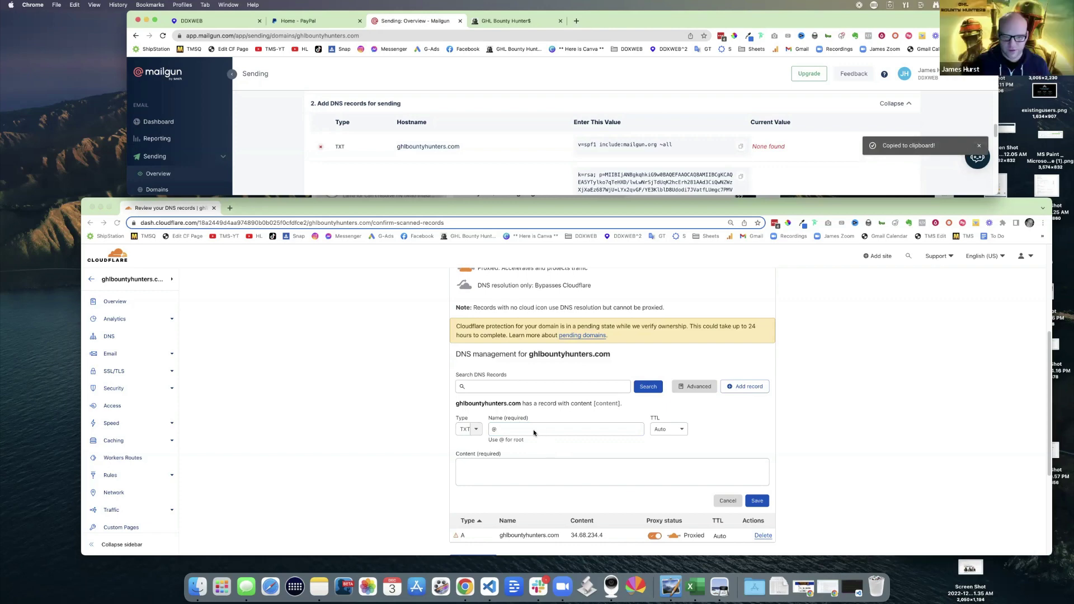
pyautogui.click(516, 466)
pyautogui.press('super+v')
pyautogui.scroll(-1, 751, 440)
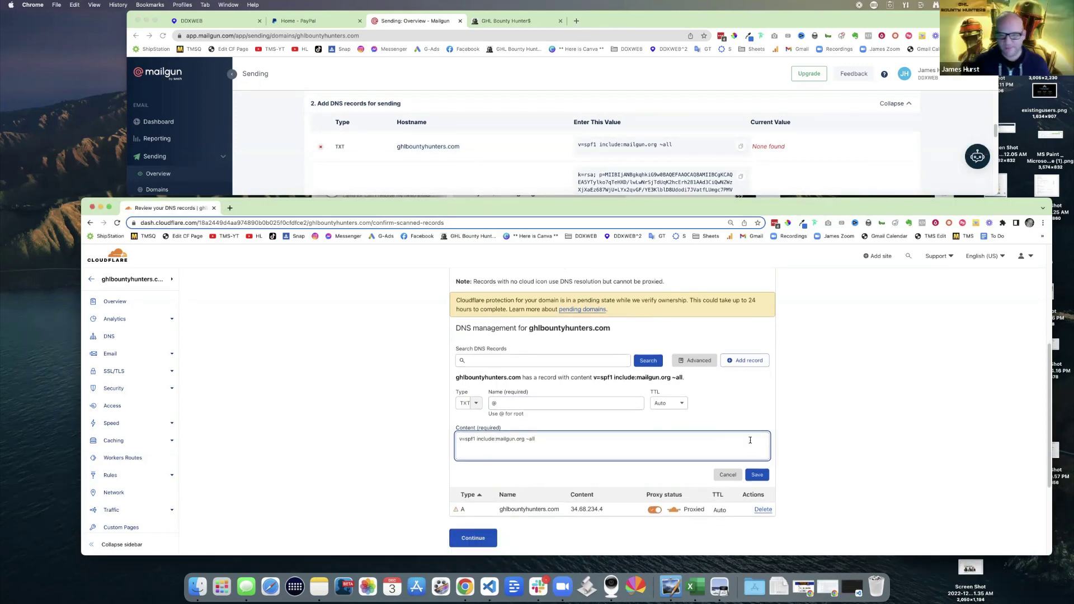
pyautogui.click(757, 474)
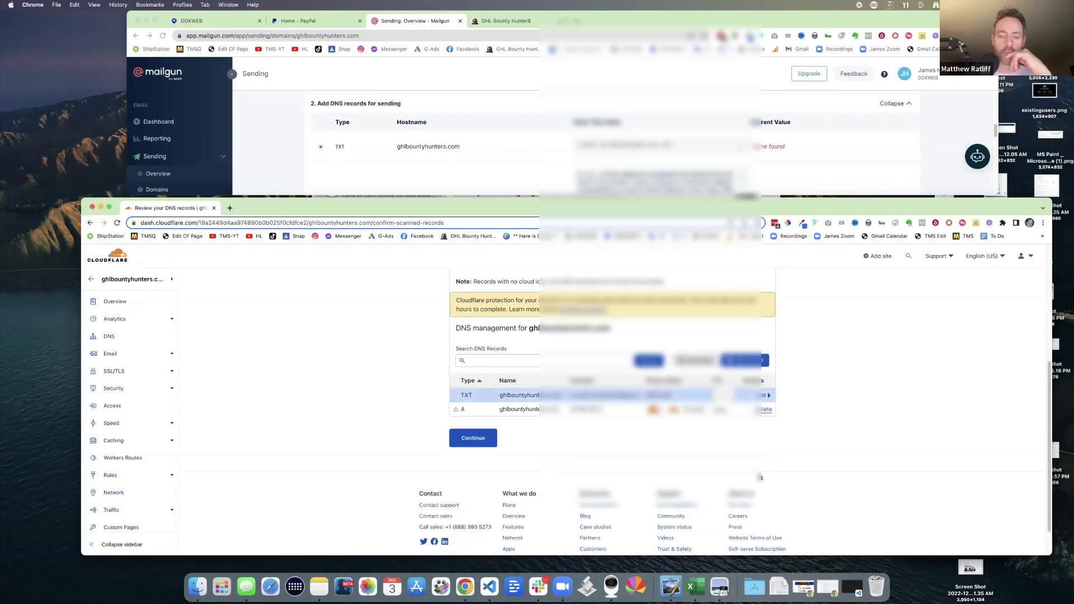
# Copy the k1._domainkey part of the second TXT record's hostname from Mailgun's sending DNS records.
pyautogui.scroll(-3, 502, 135)
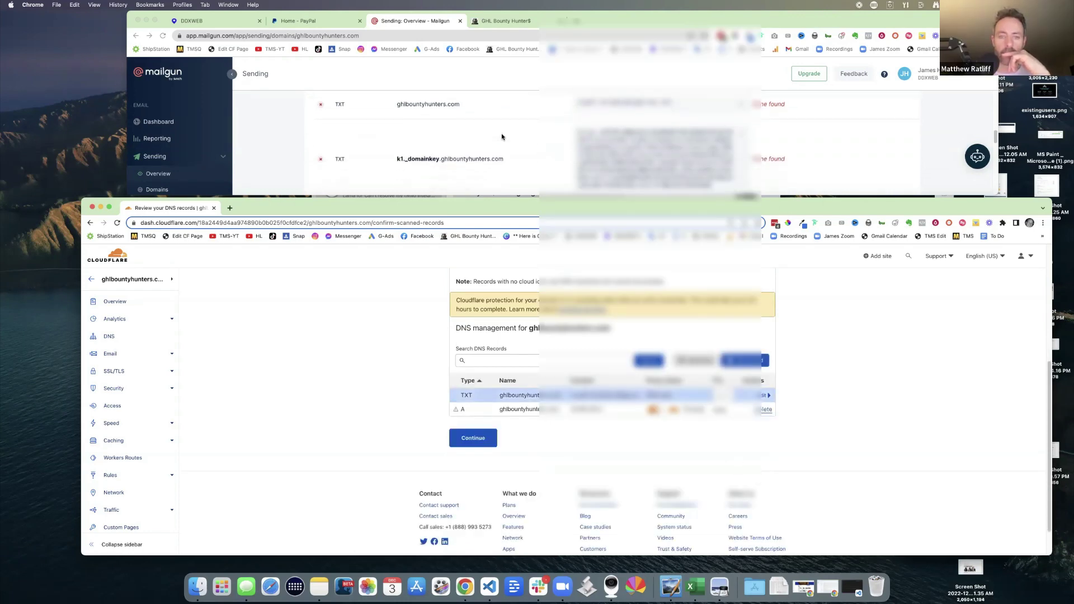
pyautogui.click(434, 143)
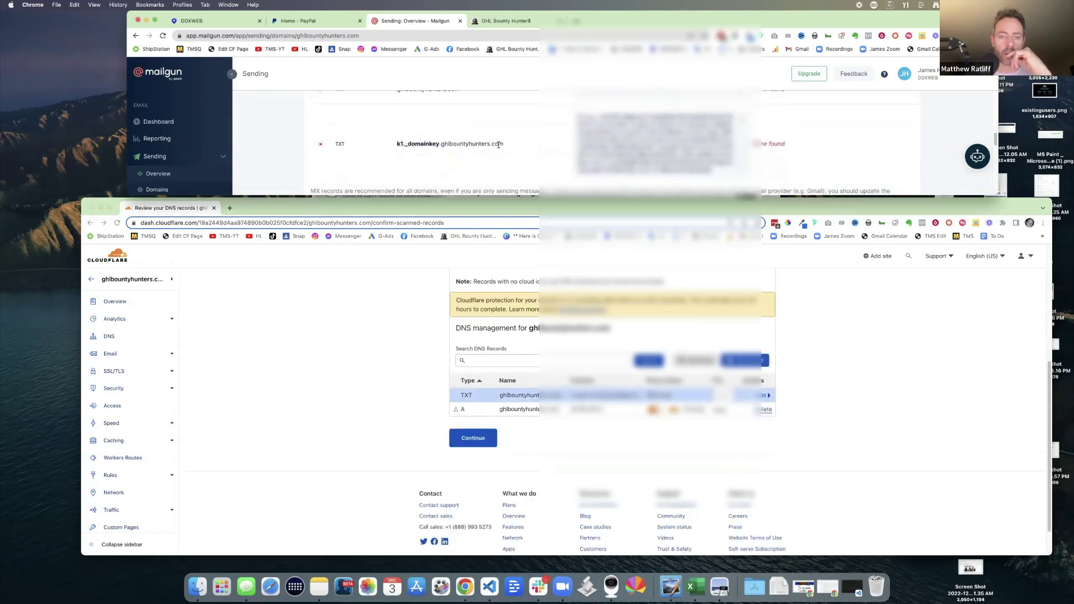
pyautogui.moveTo(438, 143); pyautogui.dragTo(402, 143)
pyautogui.rightClick(405, 143)
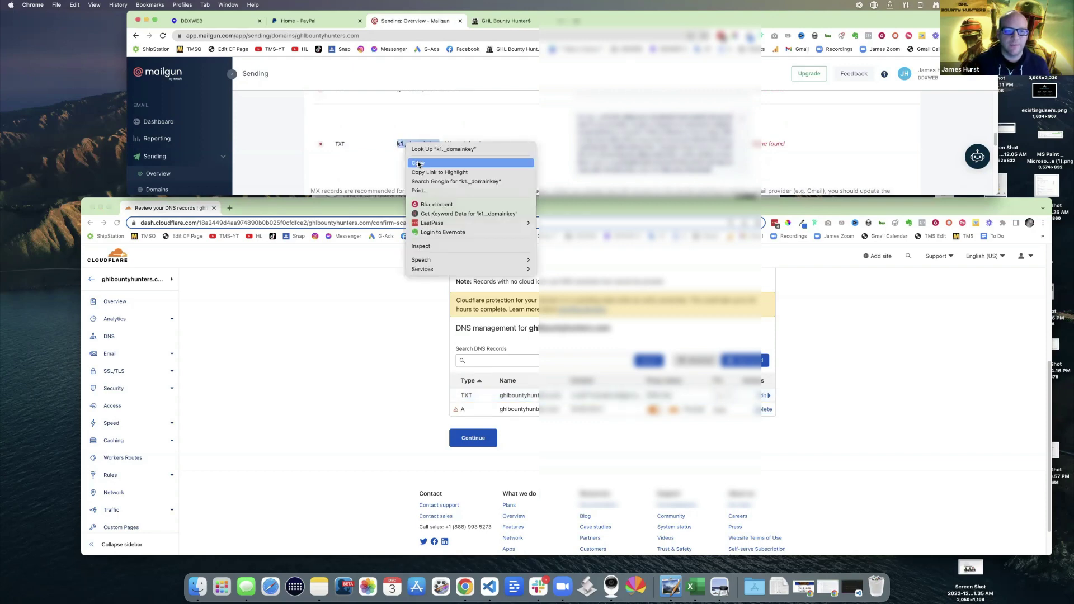
pyautogui.click(431, 160)
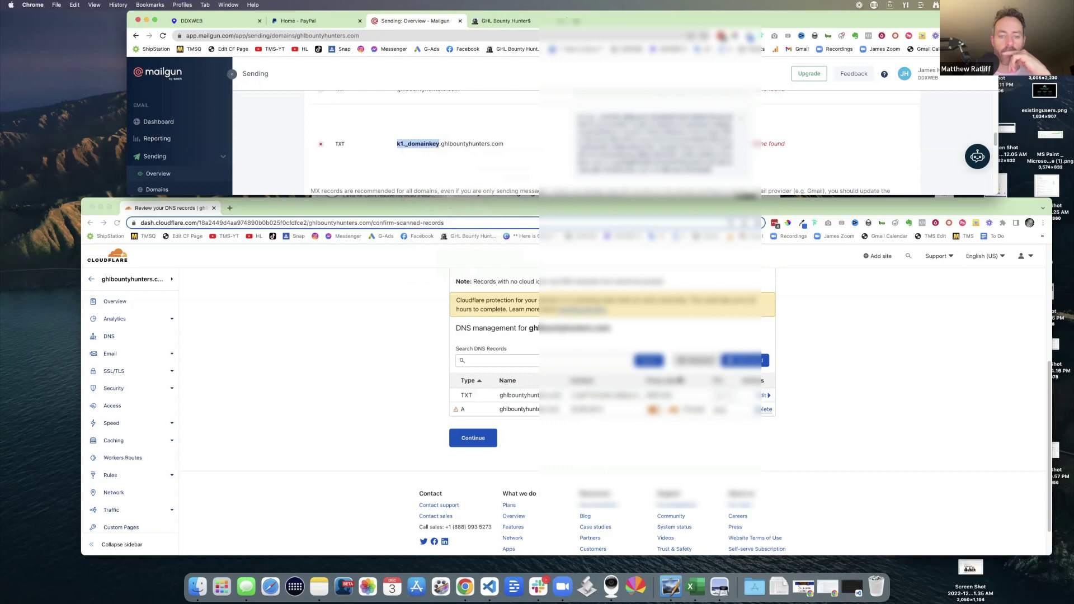
# Start another DNS record for ghlbountyhunters.com in Cloudflare and set its type to TXT.
pyautogui.click(754, 370)
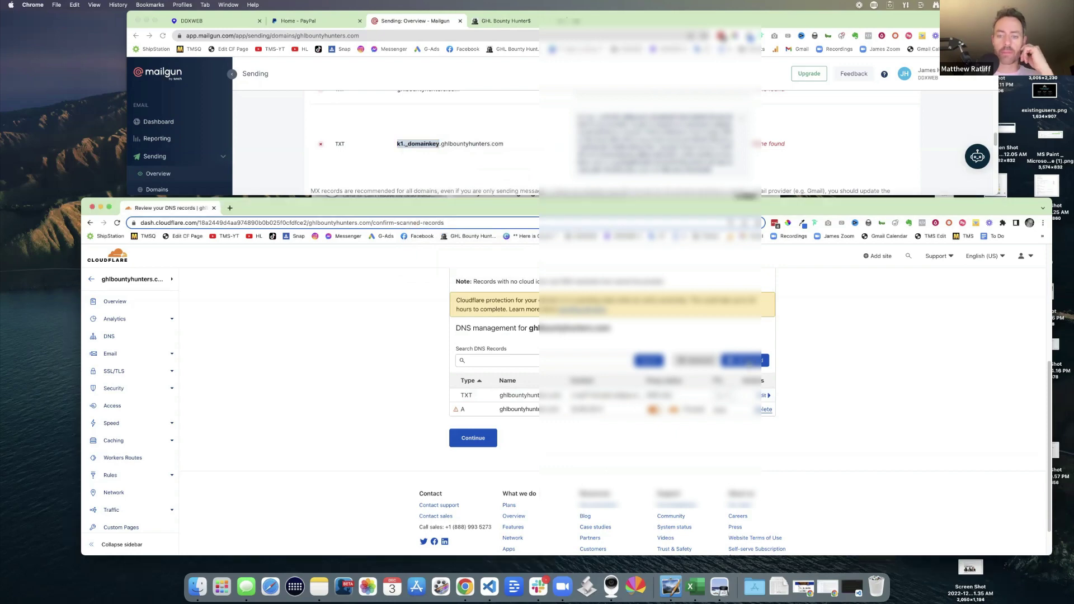
pyautogui.click(752, 363)
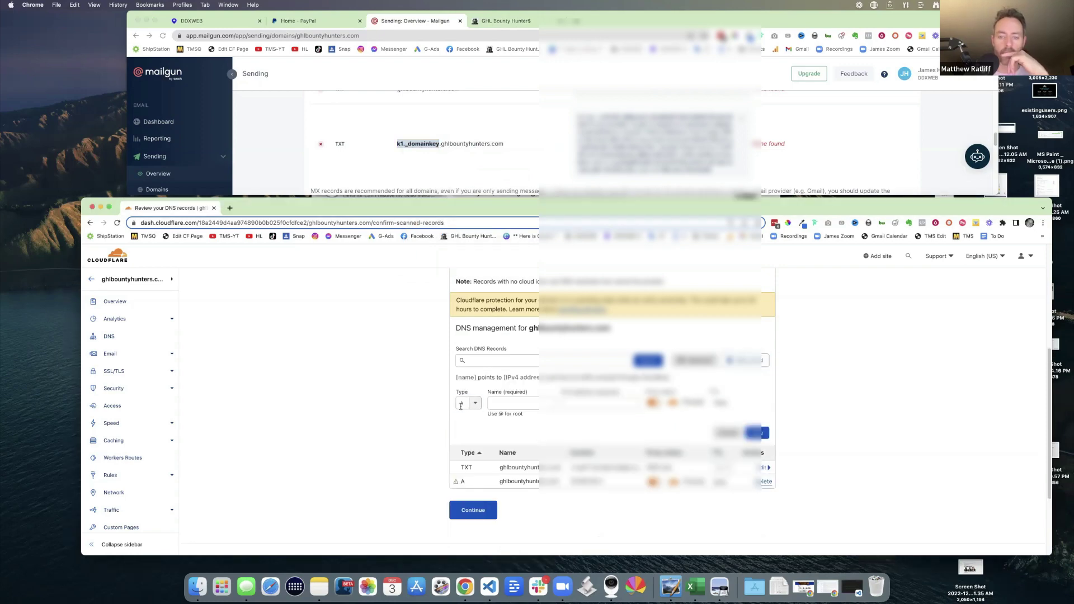
pyautogui.click(462, 404)
pyautogui.write('txt')
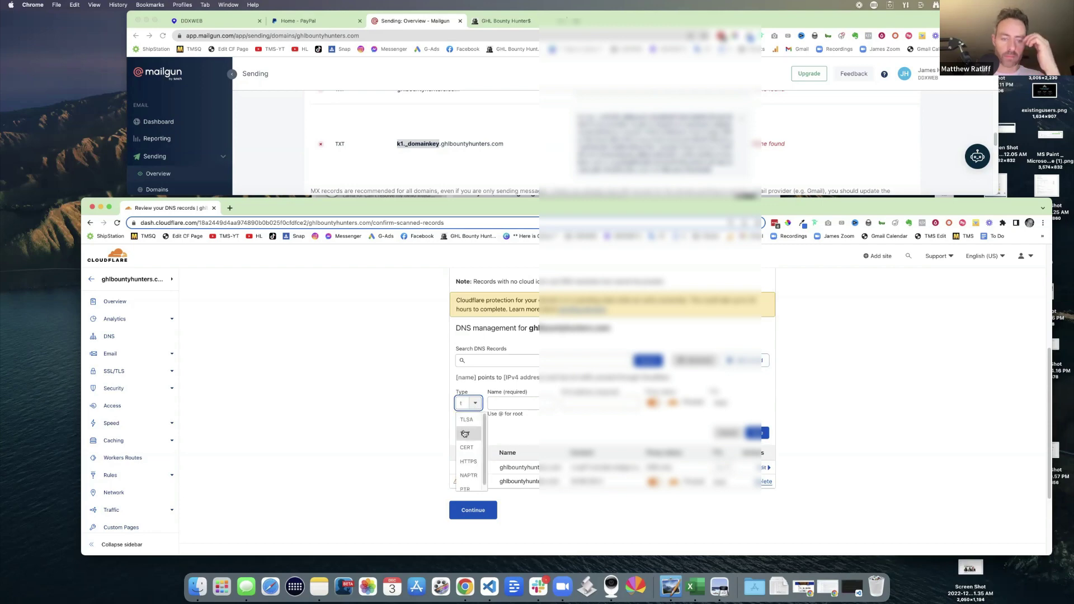
pyautogui.press('Return')
# Enter k1._domainkey as the new TXT record's name and leave its content empty.
pyautogui.click(519, 435)
pyautogui.press('super+v')
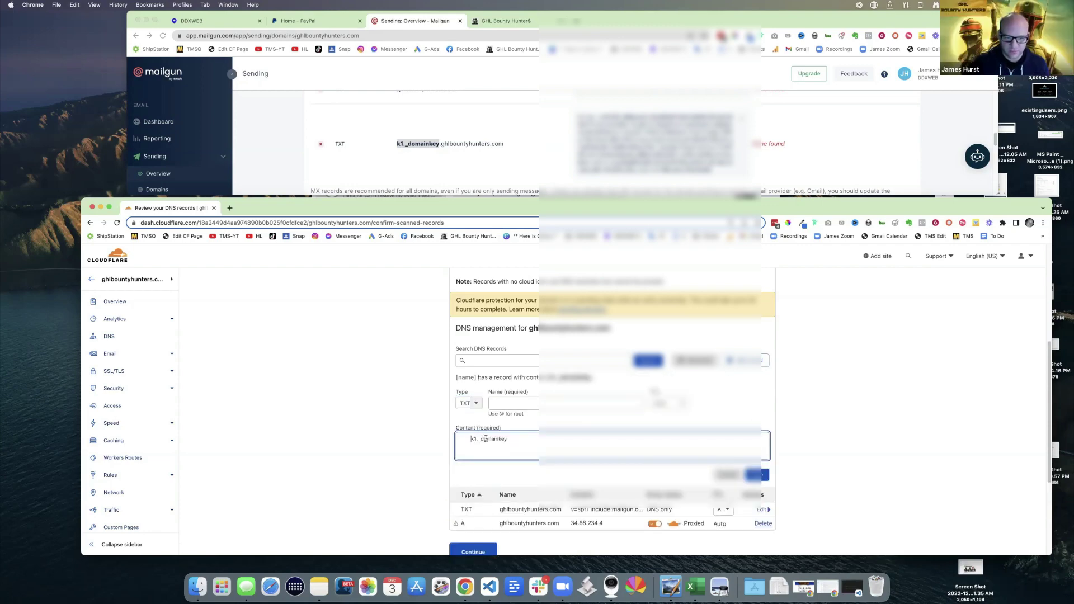
pyautogui.press('BackSpace')
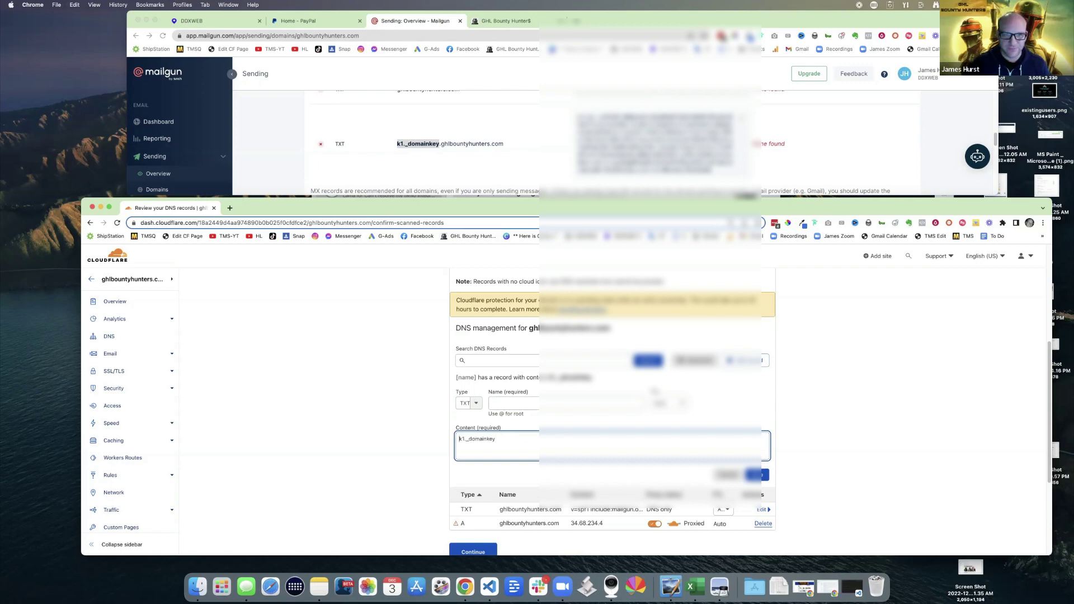
pyautogui.click(517, 406)
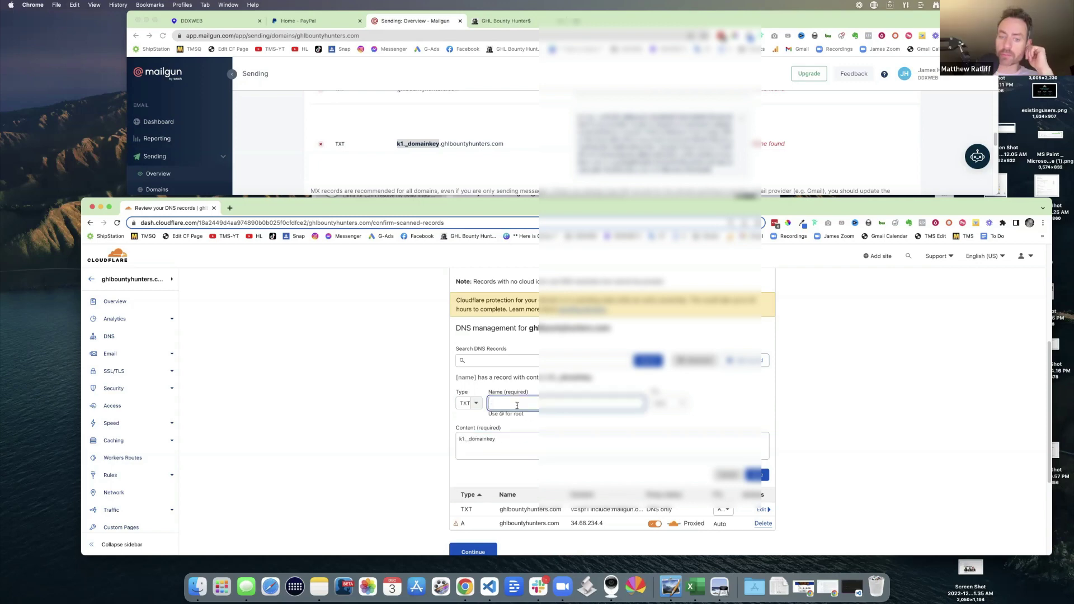
pyautogui.press('super+v')
pyautogui.tripleClick(482, 440)
pyautogui.press('BackSpace')
# Copy Mailgun's domain key value into the k1._domainkey TXT record's content and save the record.
pyautogui.click(738, 124)
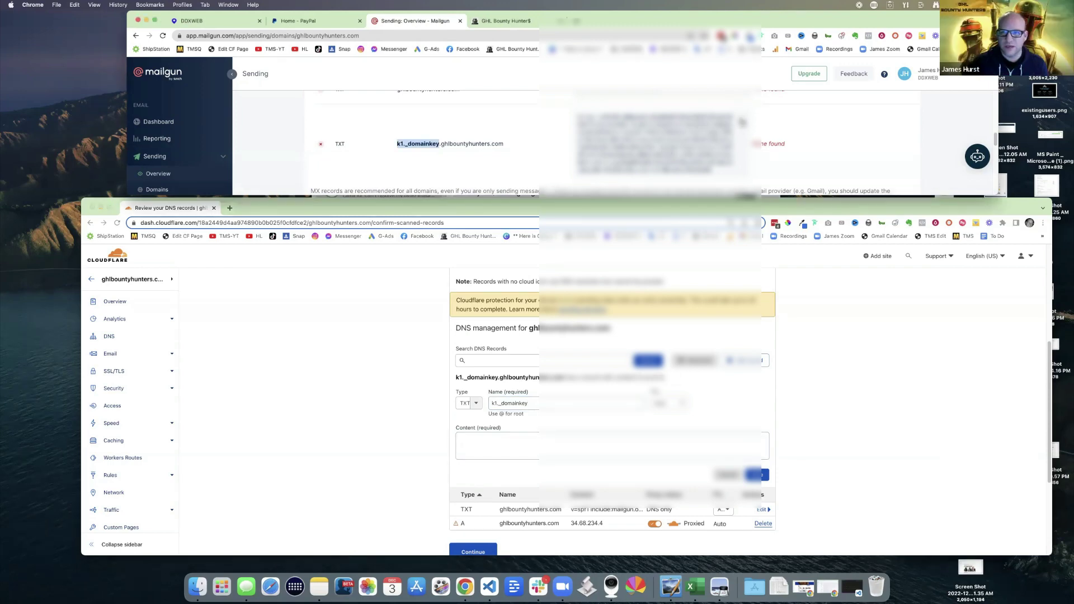
pyautogui.click(477, 445)
pyautogui.press('super+v')
pyautogui.click(756, 502)
pyautogui.scroll(-1, 515, 138)
pyautogui.scroll(1, 516, 138)
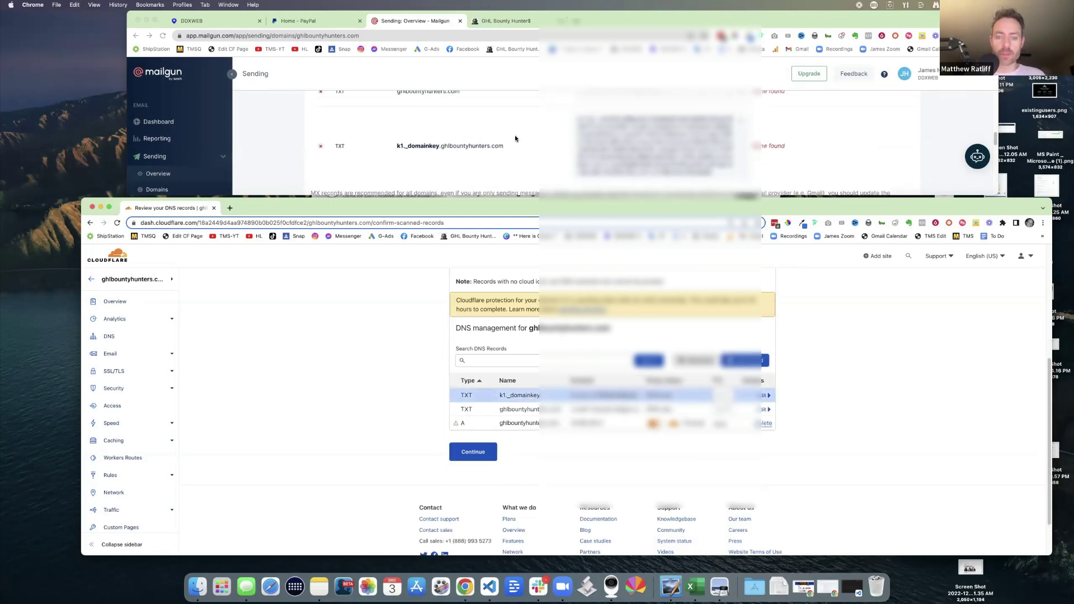
# Find Mailgun's MX records and start a new Cloudflare DNS record with its type set to MX.
pyautogui.scroll(-2, 516, 138)
pyautogui.scroll(-3, 515, 138)
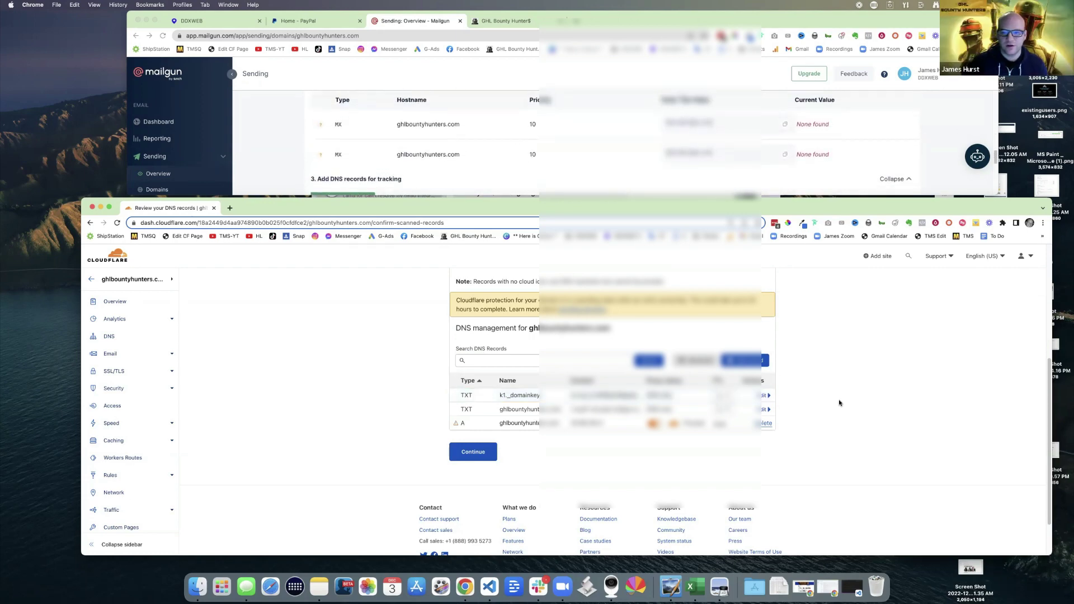
pyautogui.click(746, 360)
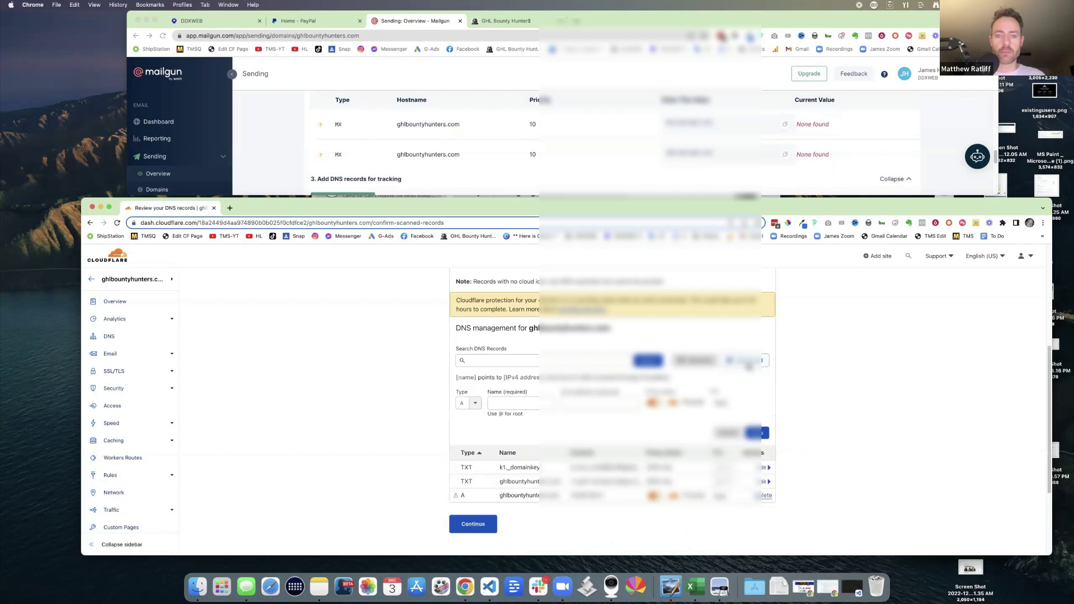
pyautogui.click(466, 403)
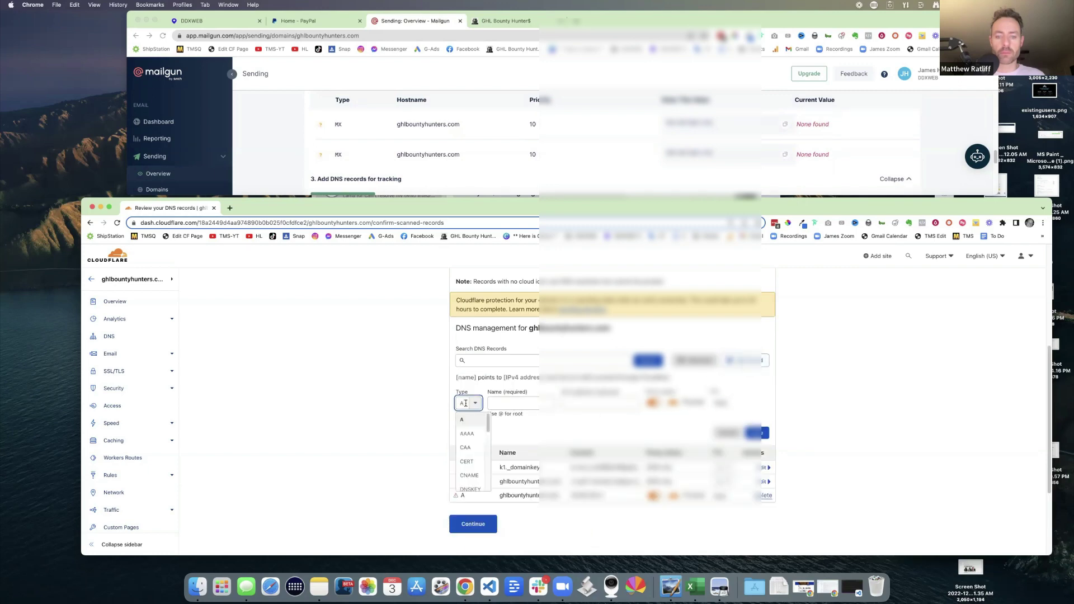
pyautogui.write('mx')
pyautogui.press('Return')
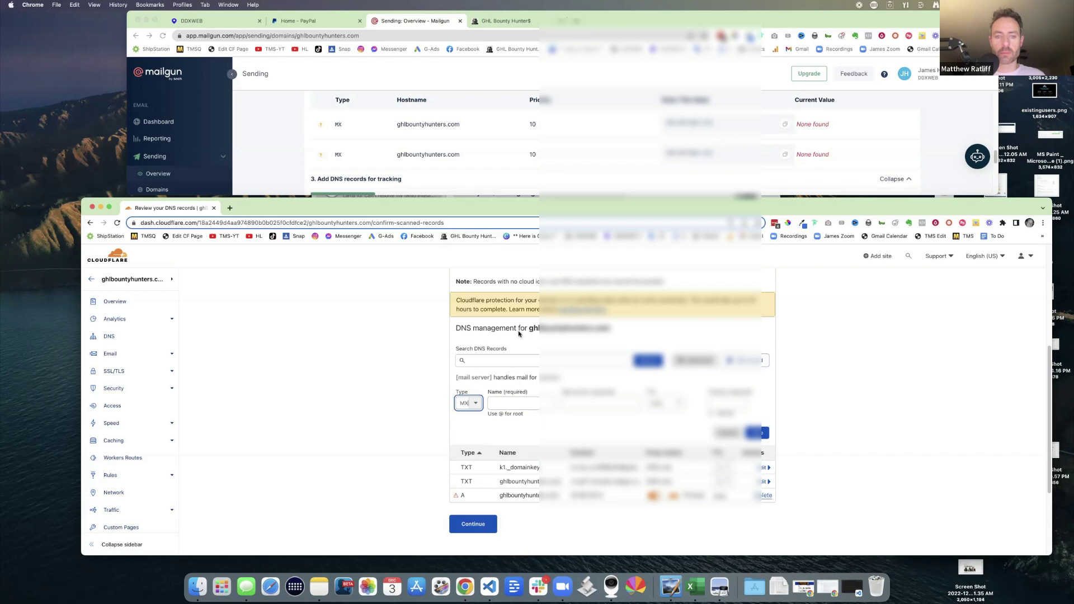
# Set the new MX record's name to @ to match Mailgun's root-domain hostname.
pyautogui.click(449, 128)
pyautogui.moveTo(458, 124); pyautogui.dragTo(396, 127)
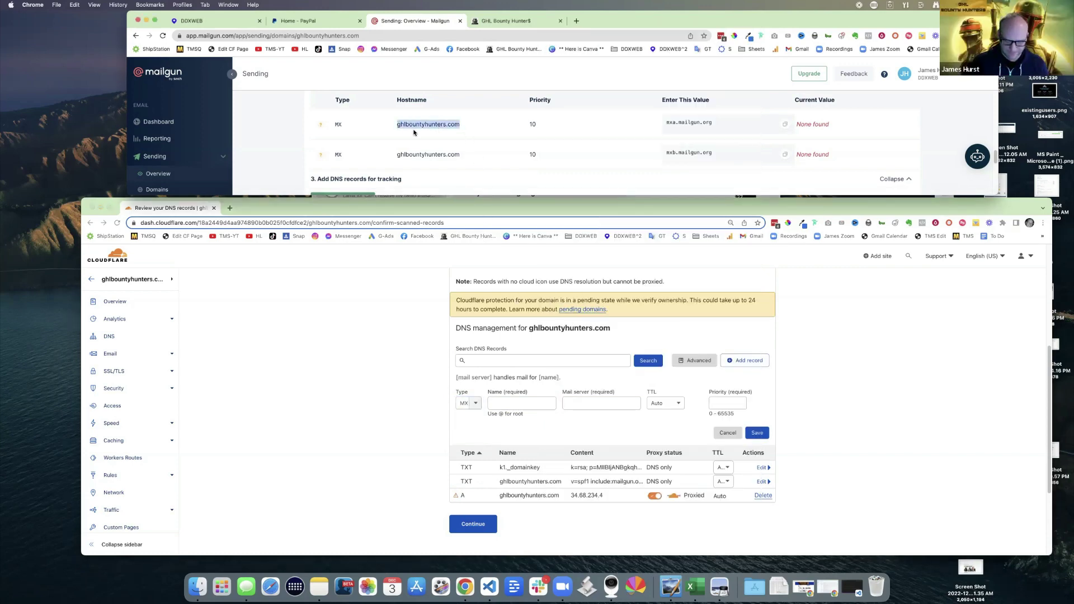
pyautogui.click(508, 402)
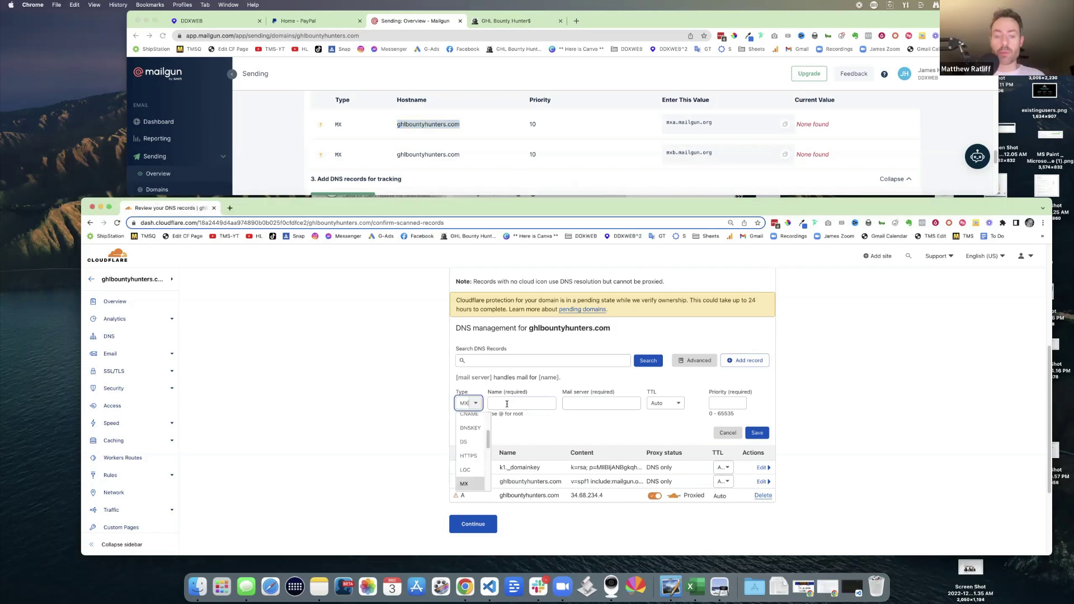
pyautogui.click(539, 403)
pyautogui.write('@')
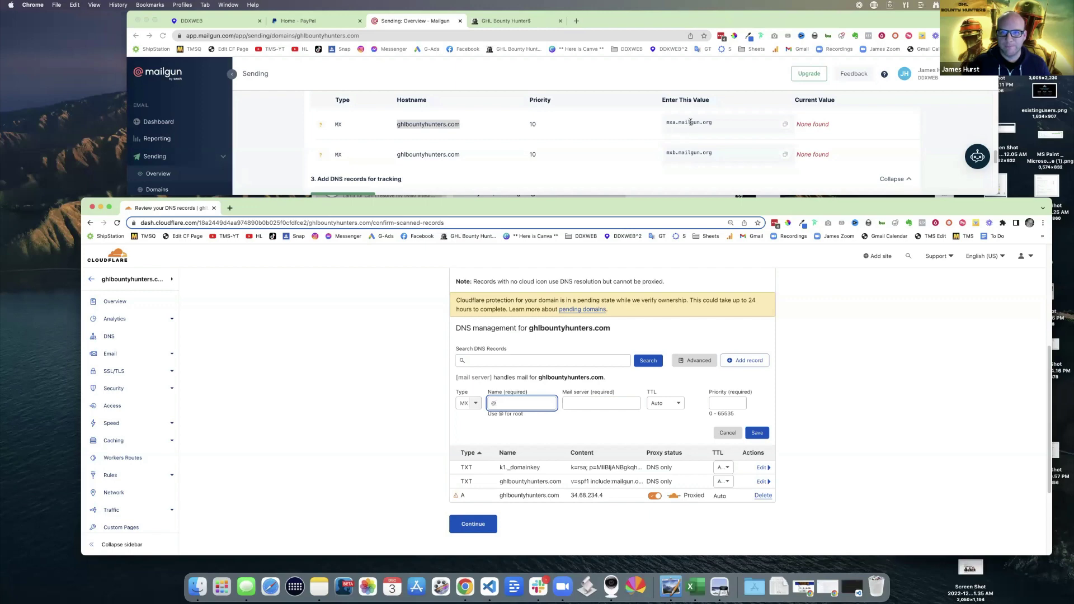
# Copy Mailgun's mxa.mailgun.org into the MX record's mail server, set the priority to 10, and save the record.
pyautogui.doubleClick(692, 123)
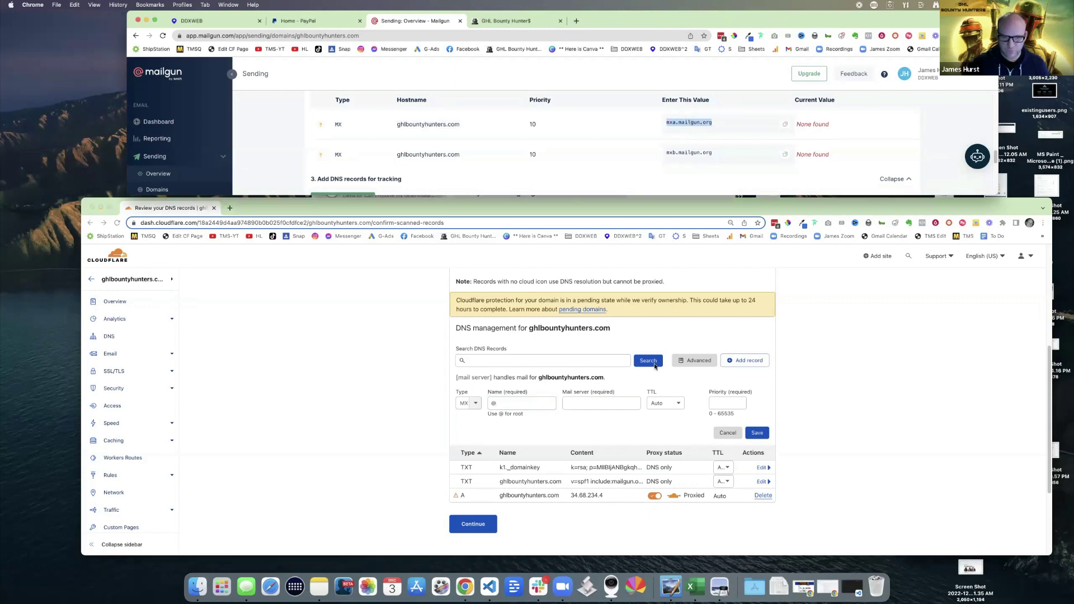
pyautogui.click(579, 405)
pyautogui.press('super+v')
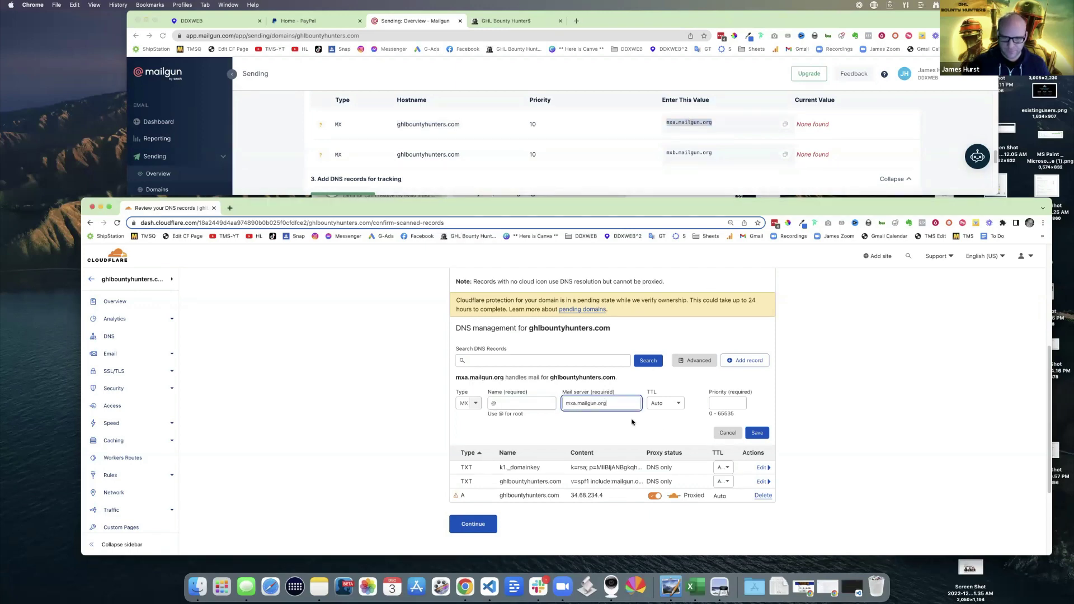
pyautogui.click(732, 404)
pyautogui.click(758, 436)
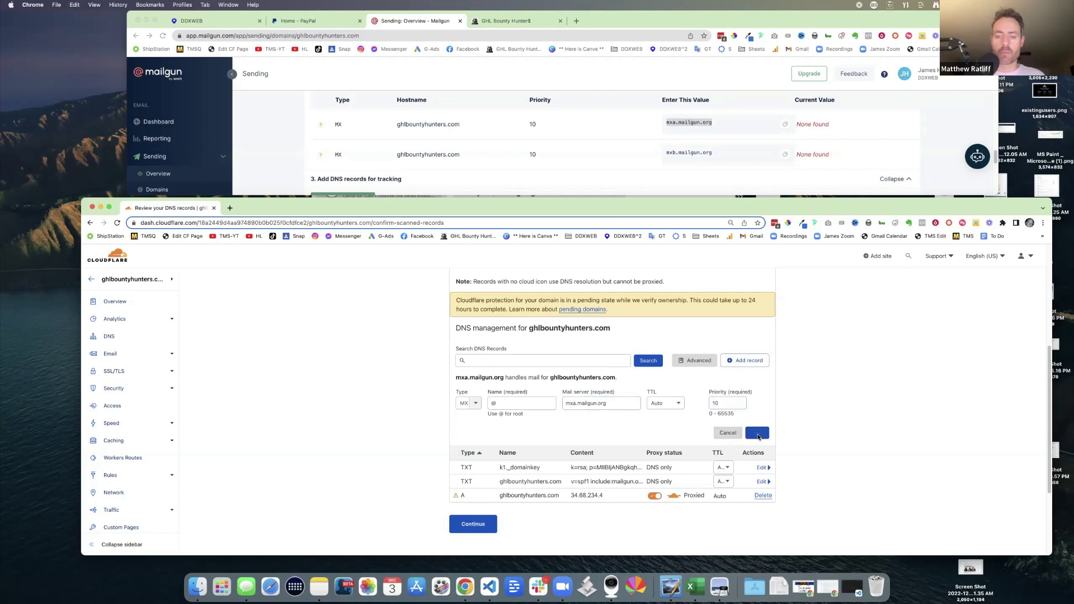
# Start a second MX record in Cloudflare and set its name to @.
pyautogui.click(749, 361)
pyautogui.click(474, 401)
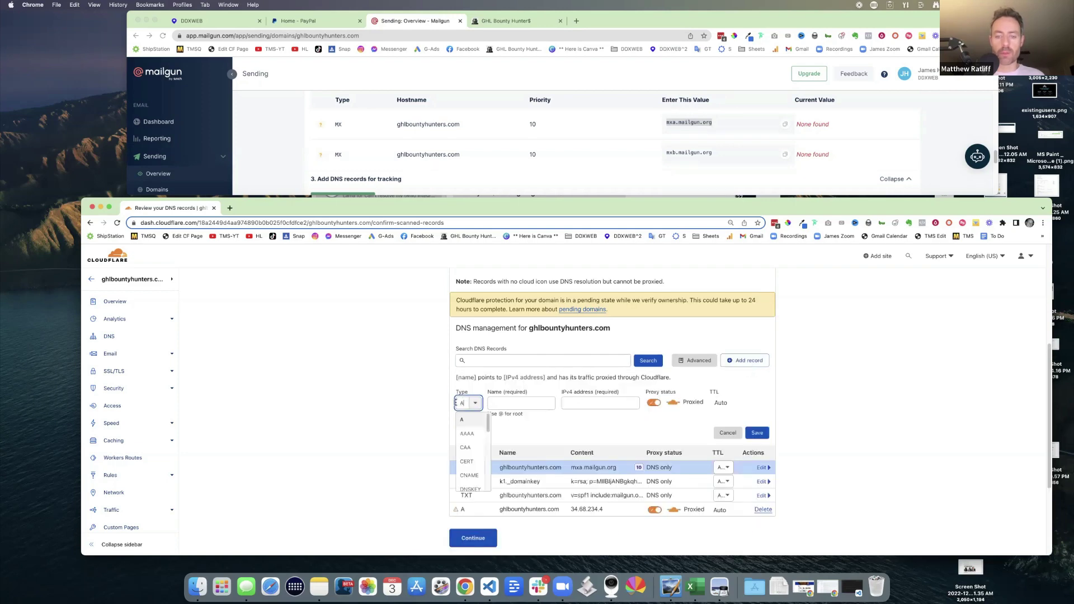
pyautogui.write('mx')
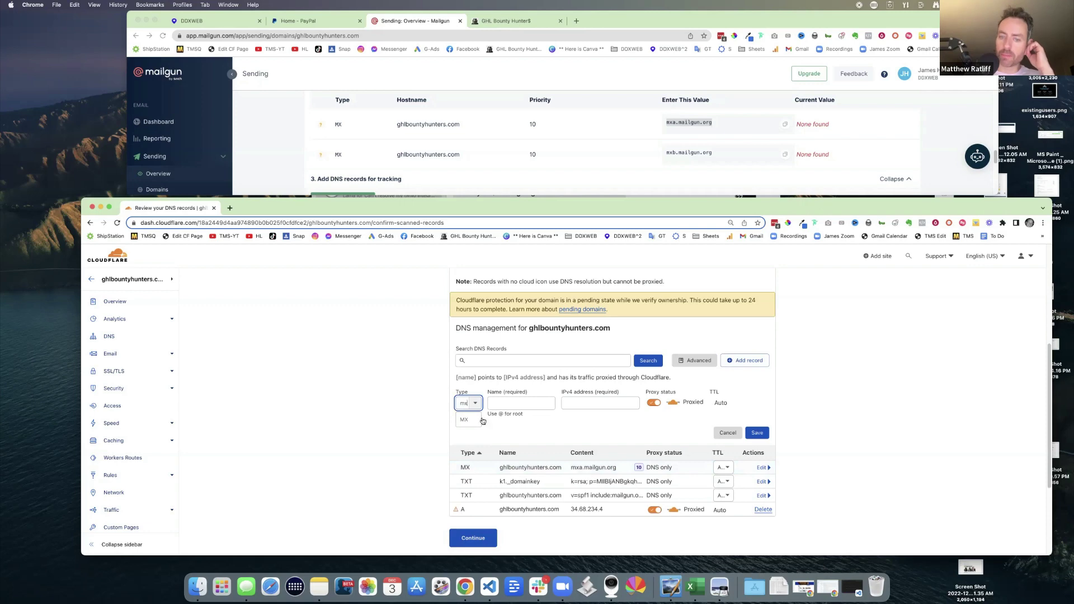
pyautogui.click(464, 420)
pyautogui.click(504, 403)
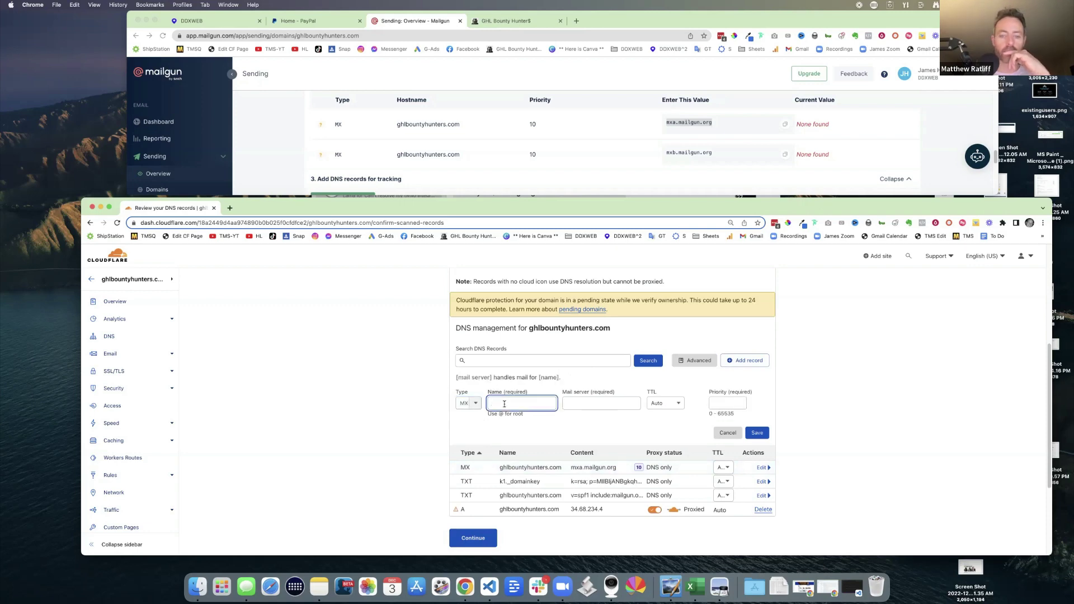
pyautogui.write('@')
# Set the second MX record's mail server to mxb.mailgun.org with priority 10 and save the record.
pyautogui.click(576, 404)
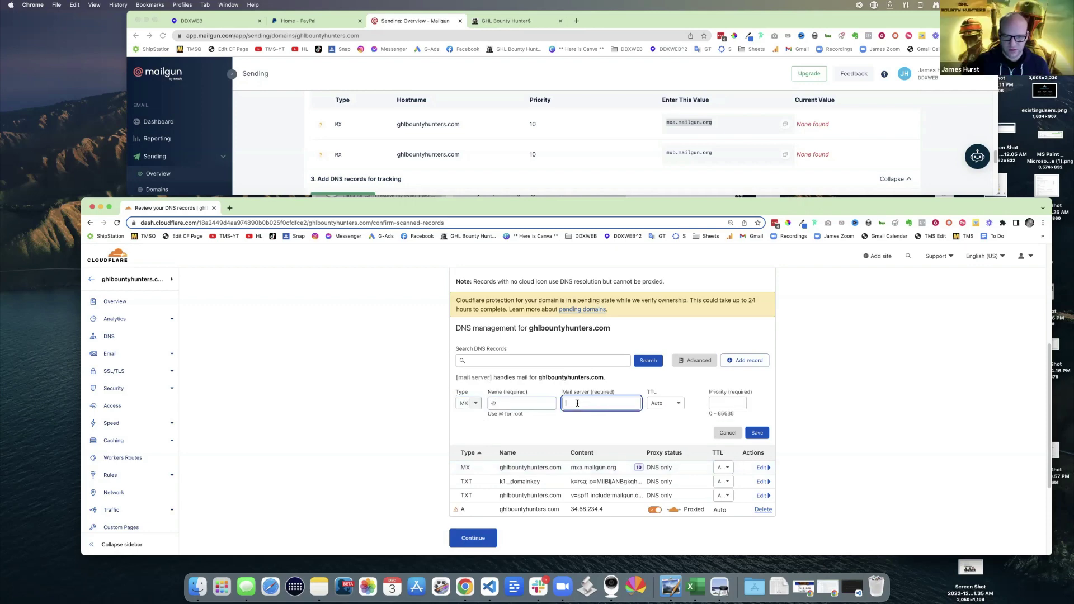
pyautogui.press('super+v')
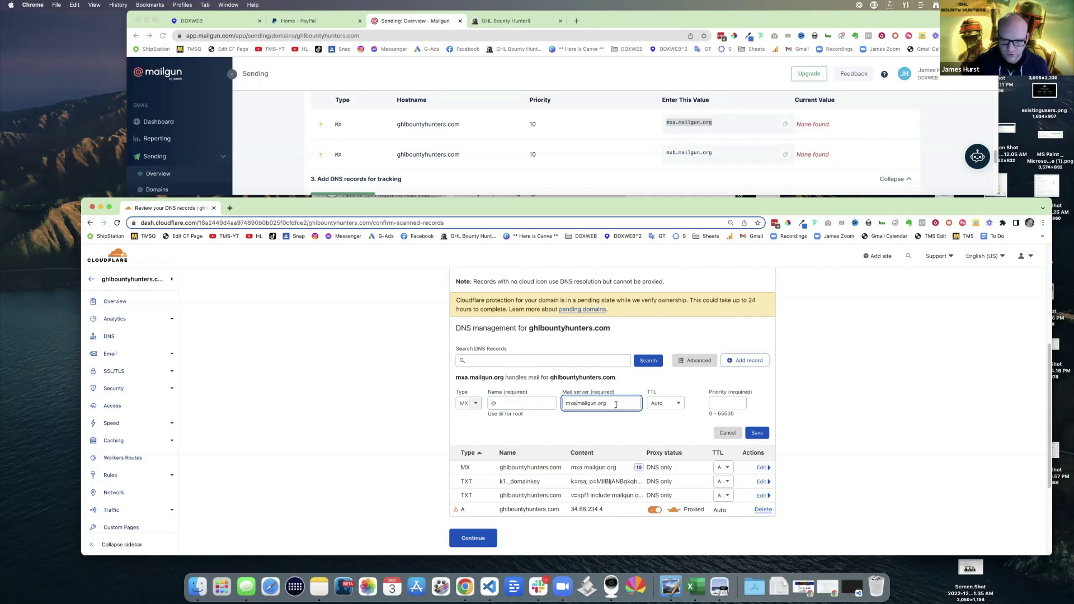
pyautogui.press('BackSpace')
pyautogui.write('b')
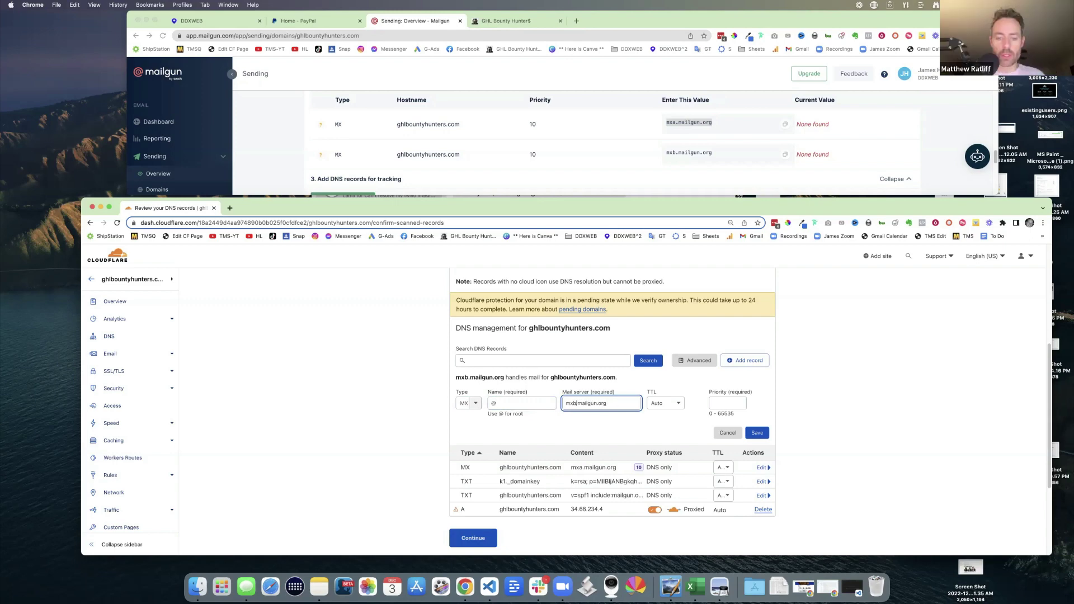
pyautogui.click(720, 405)
pyautogui.click(799, 398)
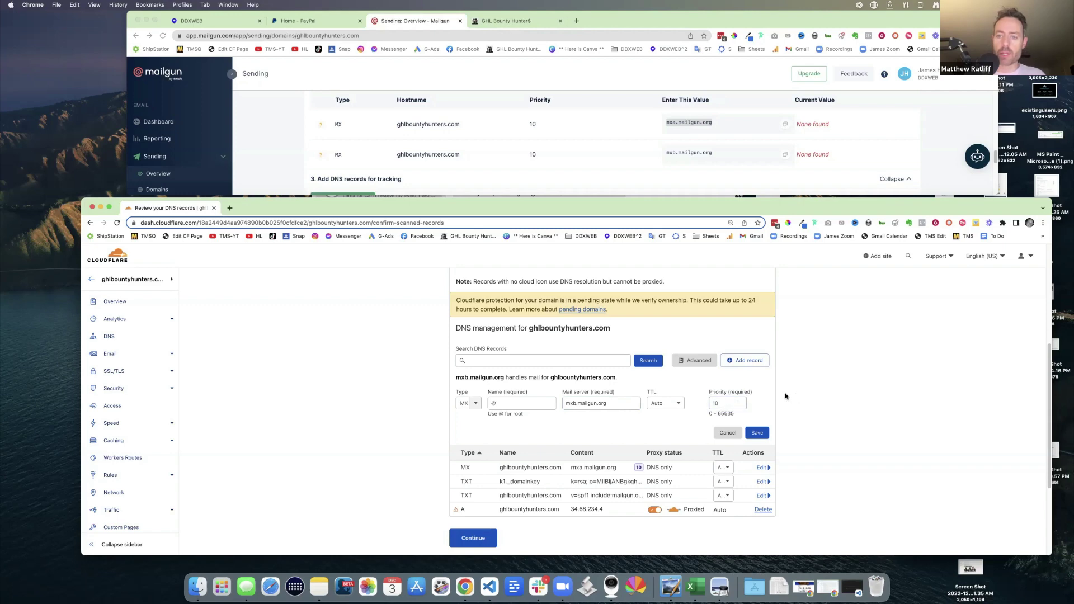
pyautogui.scroll(-1, 785, 396)
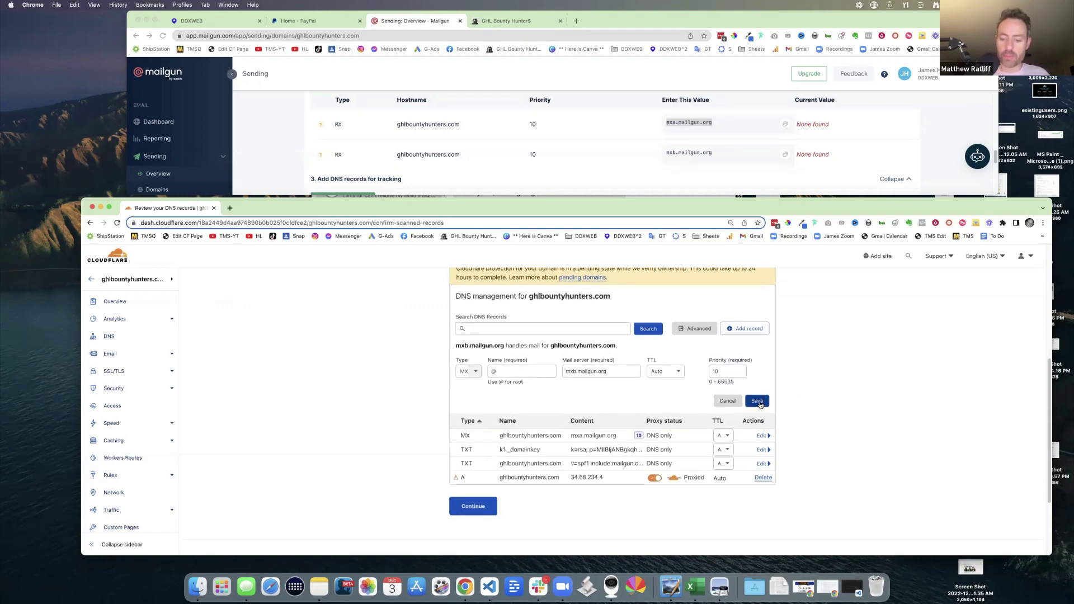
pyautogui.click(759, 402)
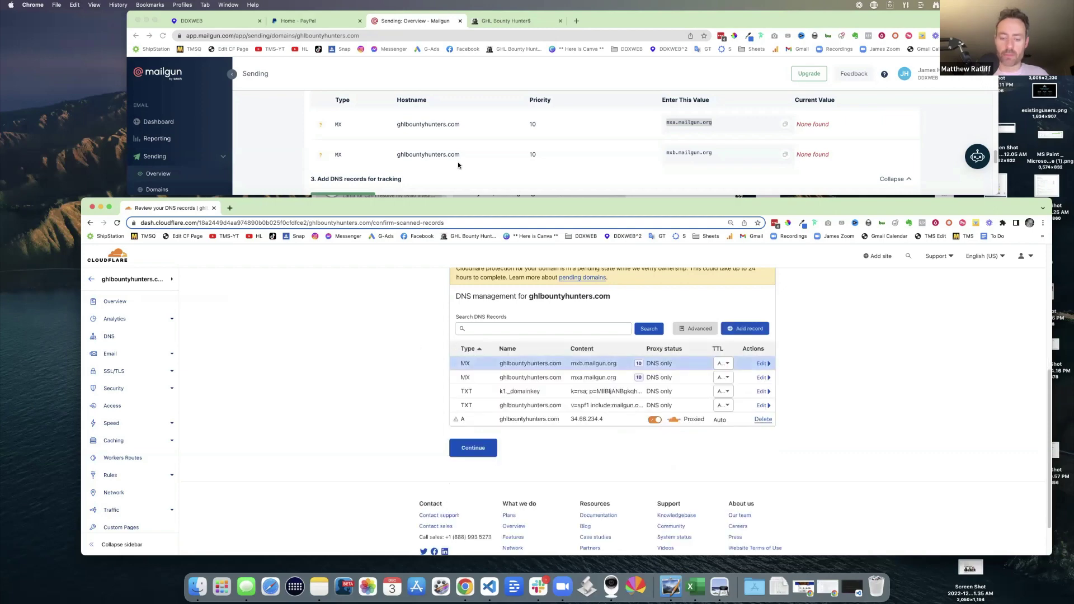
# Start a new CNAME record in Cloudflare for Mailgun's tracking entry and set its name to email.
pyautogui.scroll(-5, 504, 134)
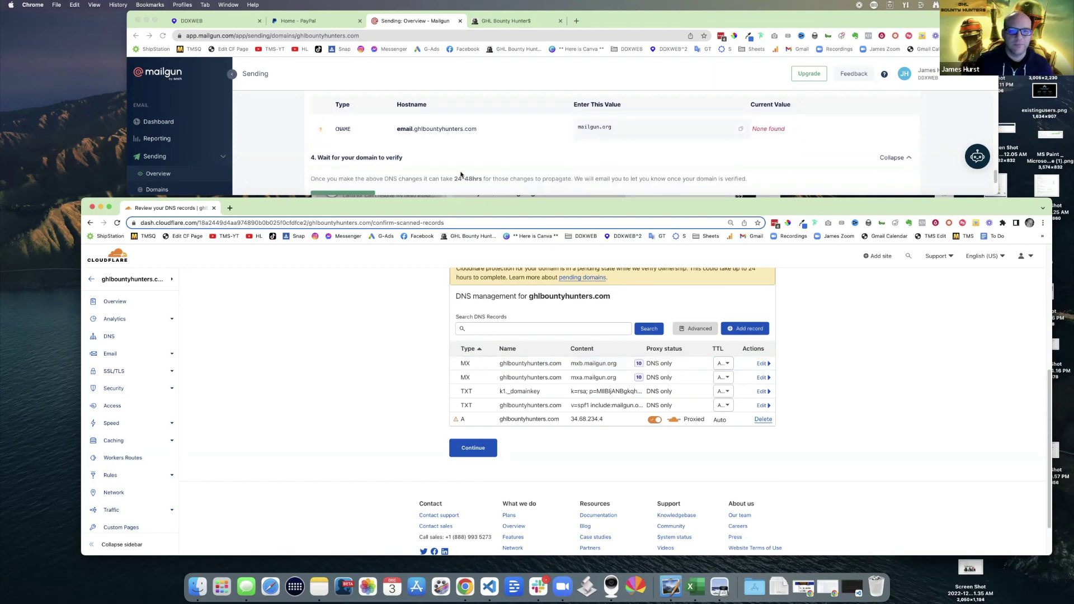
pyautogui.click(745, 329)
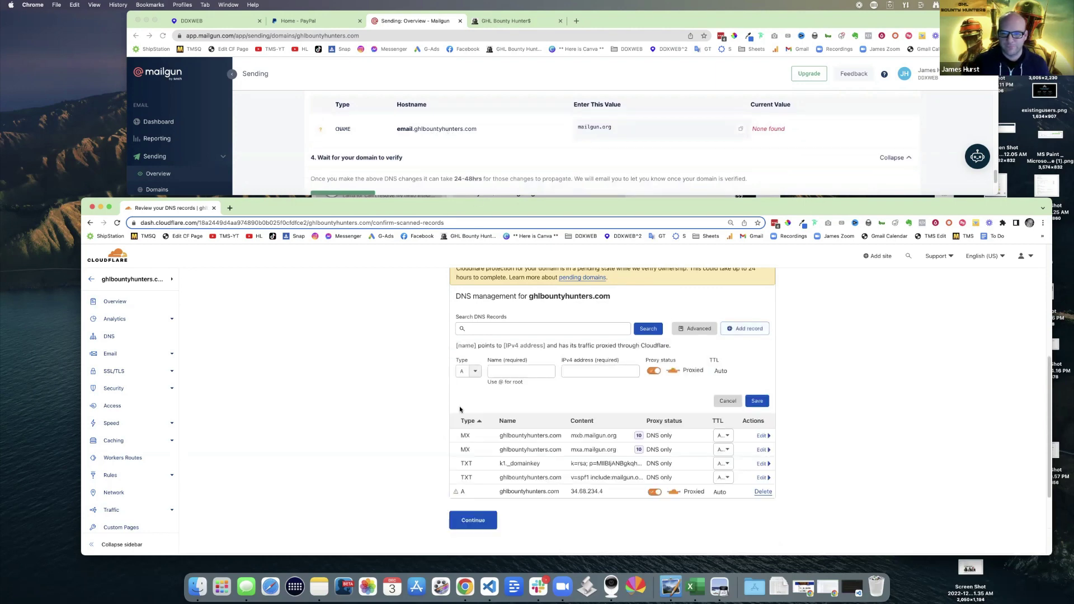
pyautogui.click(469, 372)
pyautogui.write('cname')
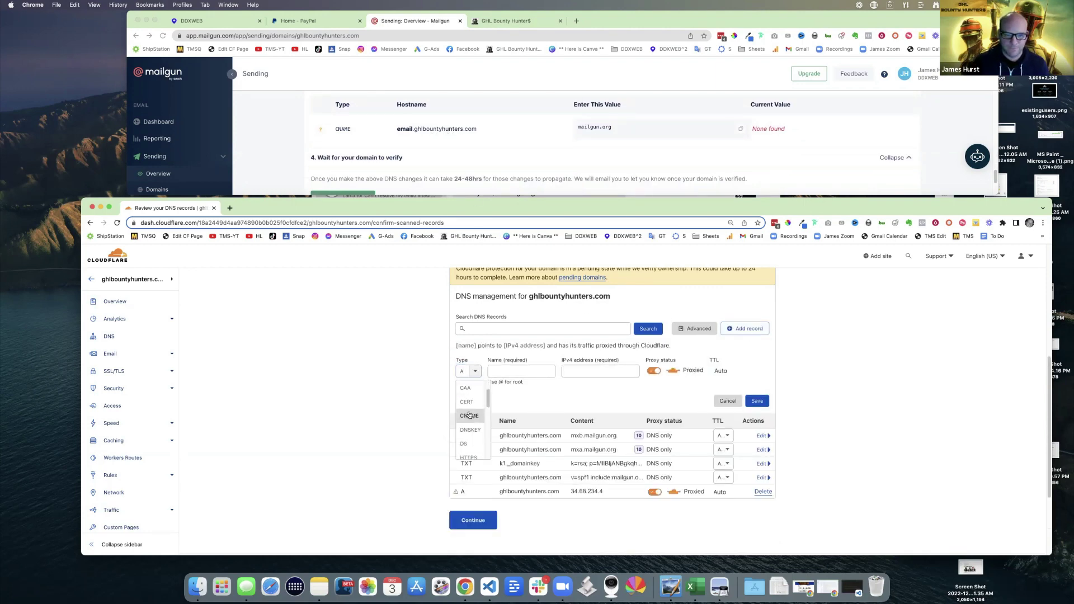
pyautogui.press('Return')
pyautogui.click(504, 373)
pyautogui.write('email')
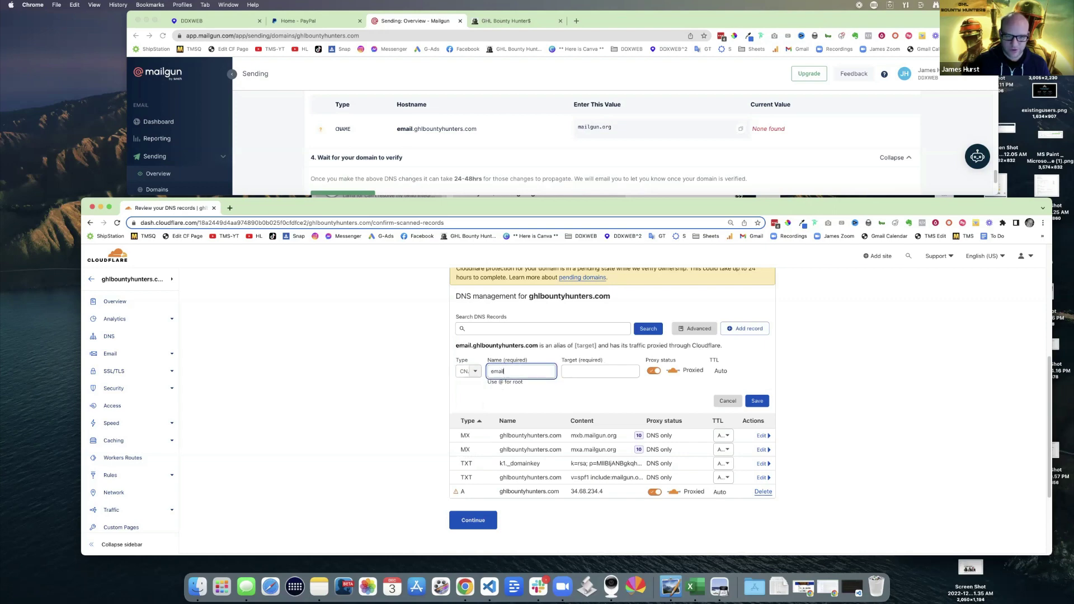
# Copy mailgun.org from Mailgun's tracking entry into the target of the new CNAME record in Cloudflare.
pyautogui.scroll(1, 599, 147)
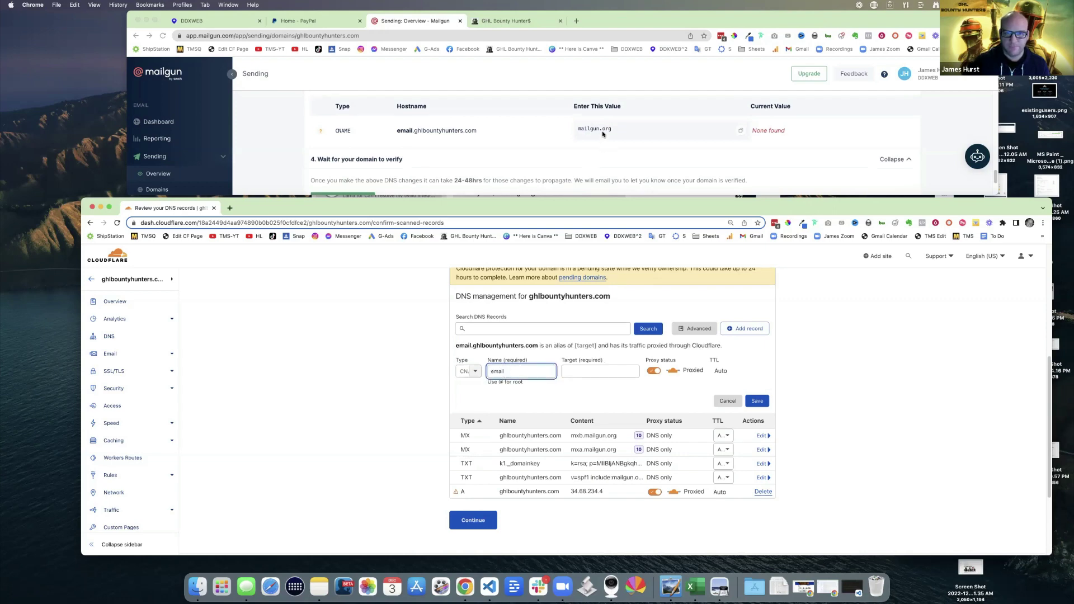
pyautogui.click(740, 134)
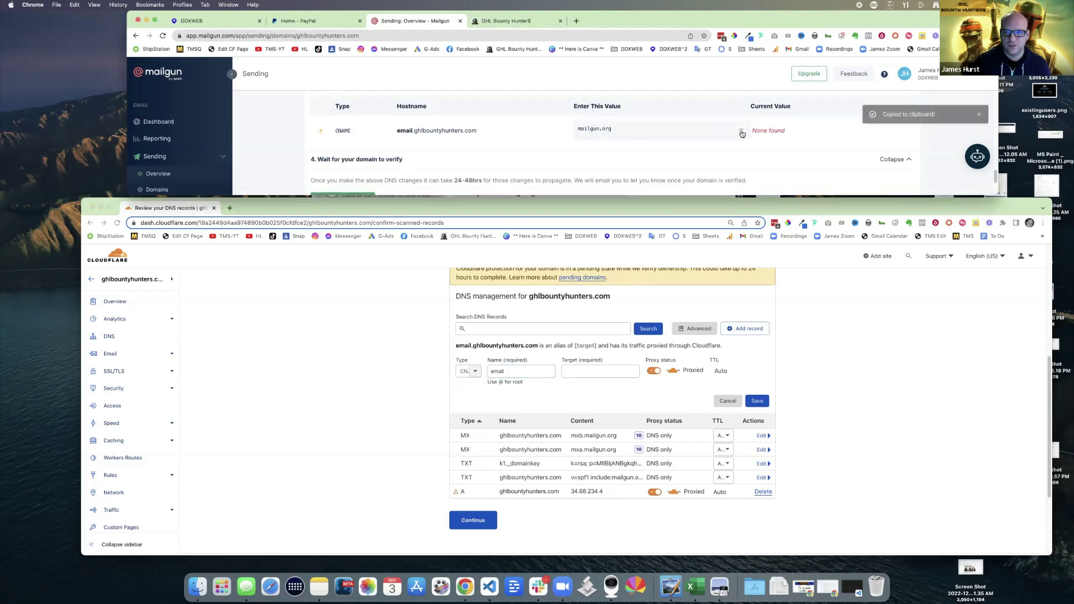
pyautogui.click(579, 371)
pyautogui.click(579, 371)
pyautogui.press('super+v')
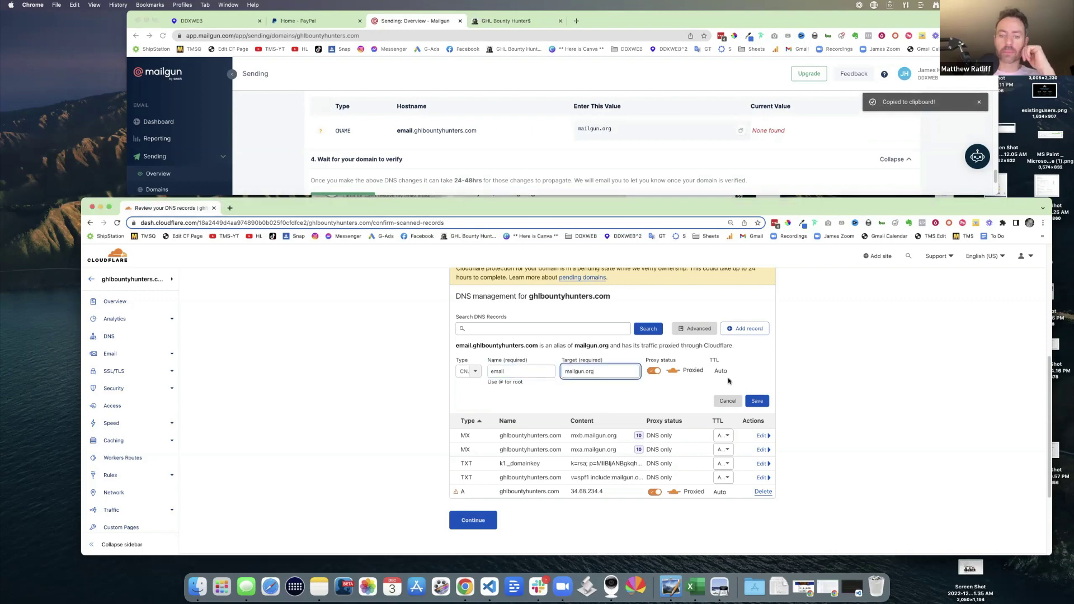
# Switch the CNAME record's proxy status to DNS only and save the record.
pyautogui.scroll(-1, 517, 152)
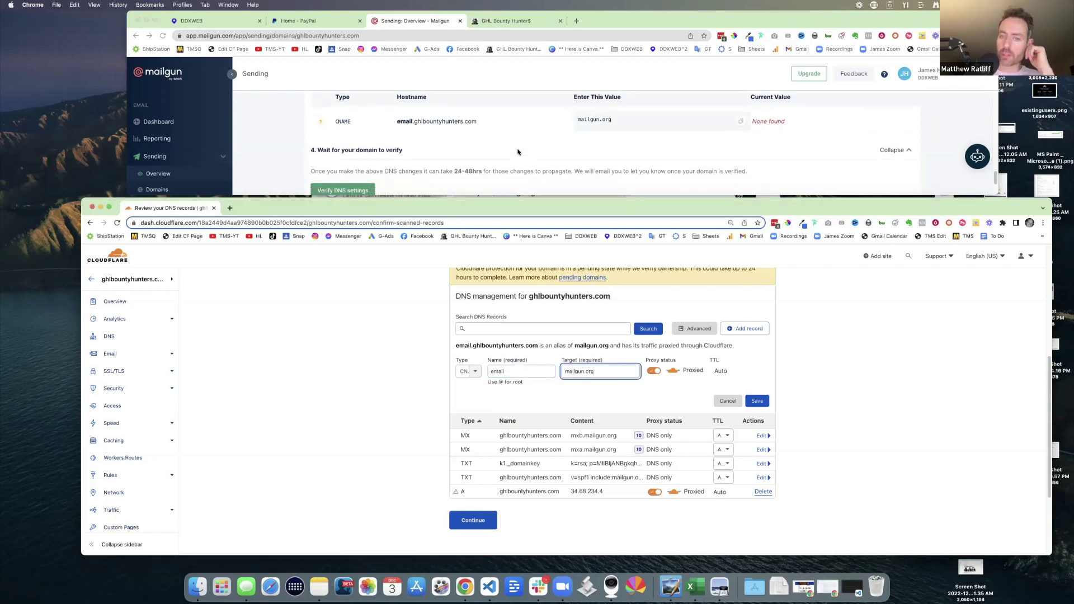
pyautogui.click(653, 372)
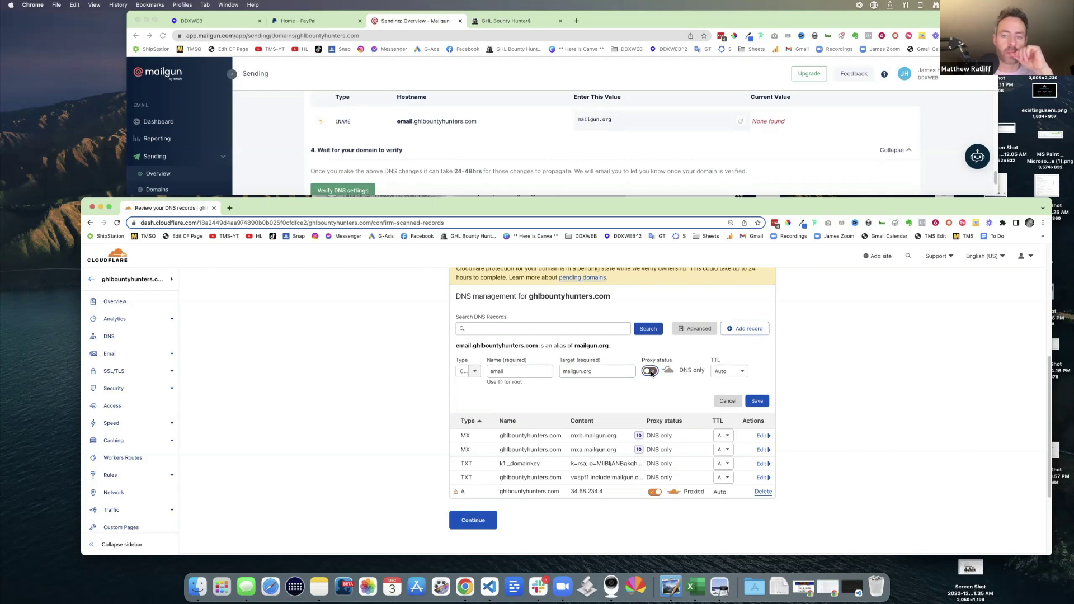
pyautogui.scroll(-3, 508, 127)
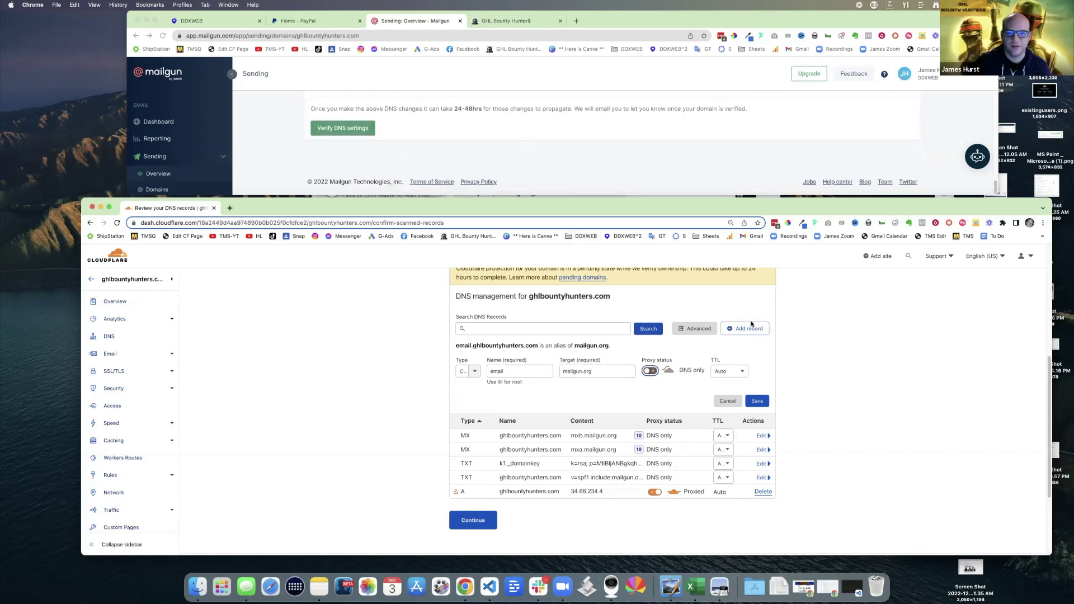
pyautogui.click(758, 402)
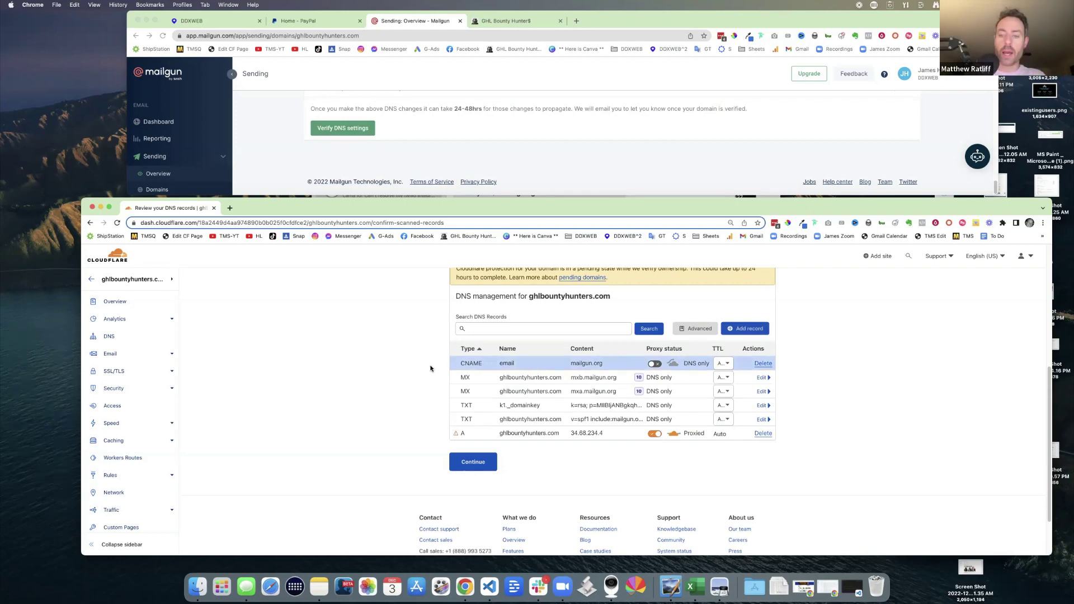
# Start a new TXT record in Cloudflare and set its name to _dmarc.
pyautogui.click(746, 331)
pyautogui.click(468, 371)
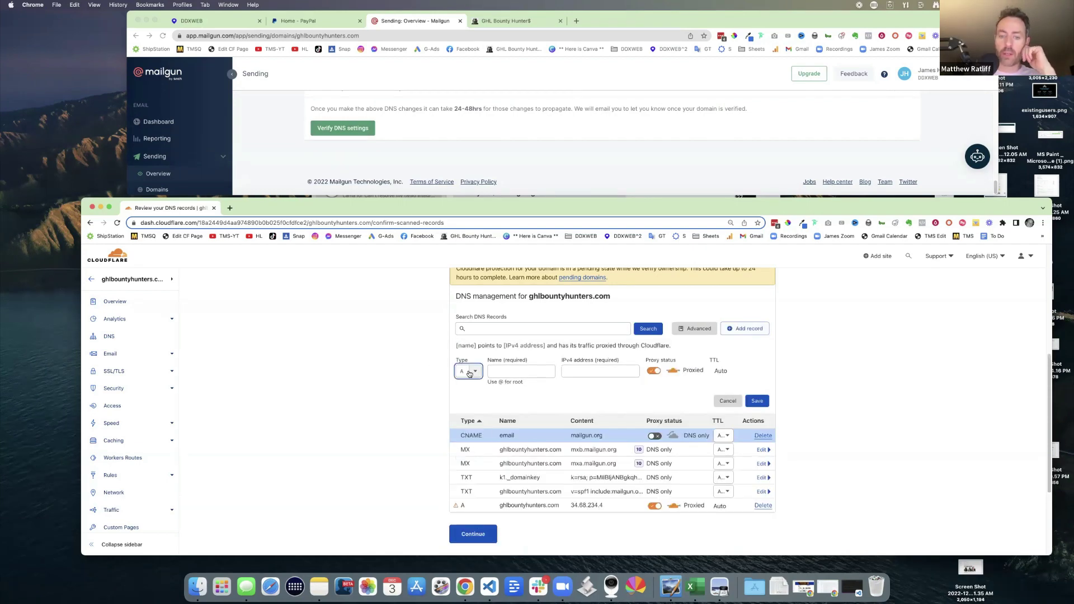
pyautogui.write('te')
pyautogui.press('BackSpace')
pyautogui.write('x')
pyautogui.click(468, 392)
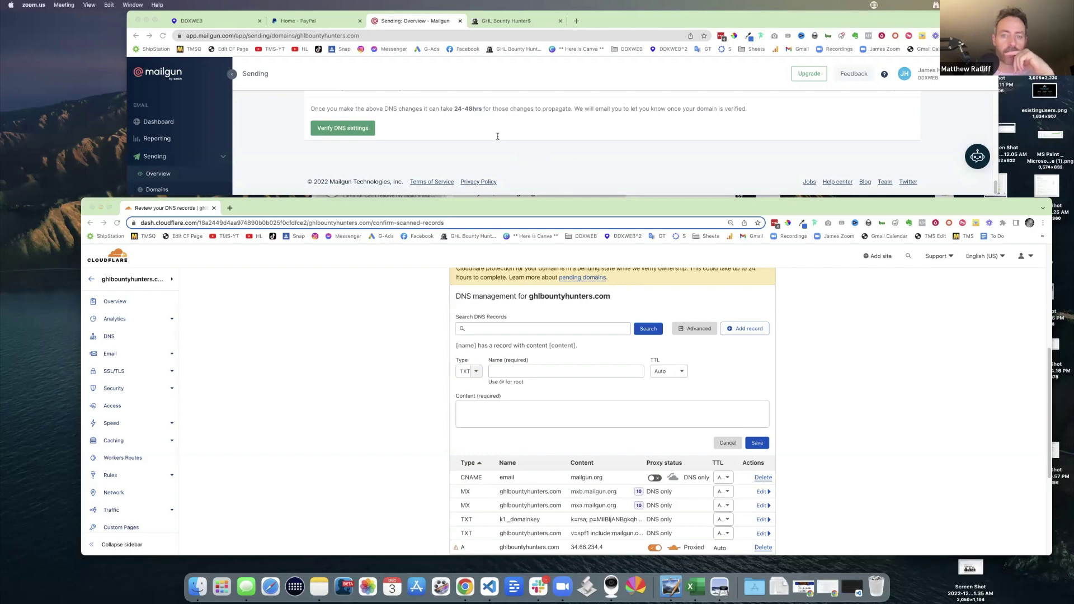
pyautogui.click(519, 371)
pyautogui.write('_dmarc')
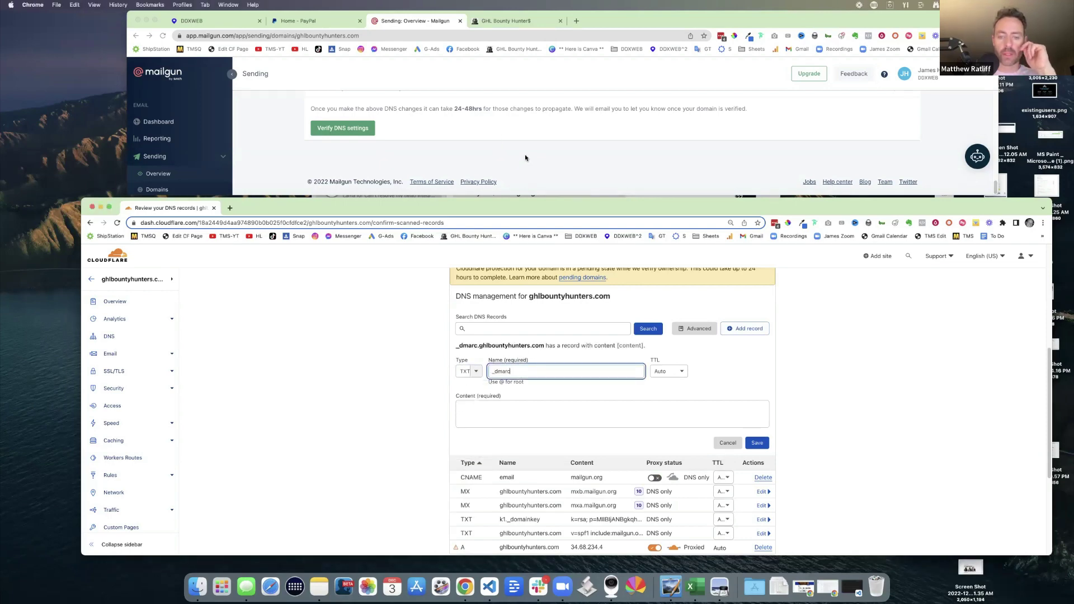
# Set the _dmarc record's content to "v=DMARC1; pct=100; p=reject;" and save the record.
pyautogui.click(507, 412)
pyautogui.press('cmd+v')
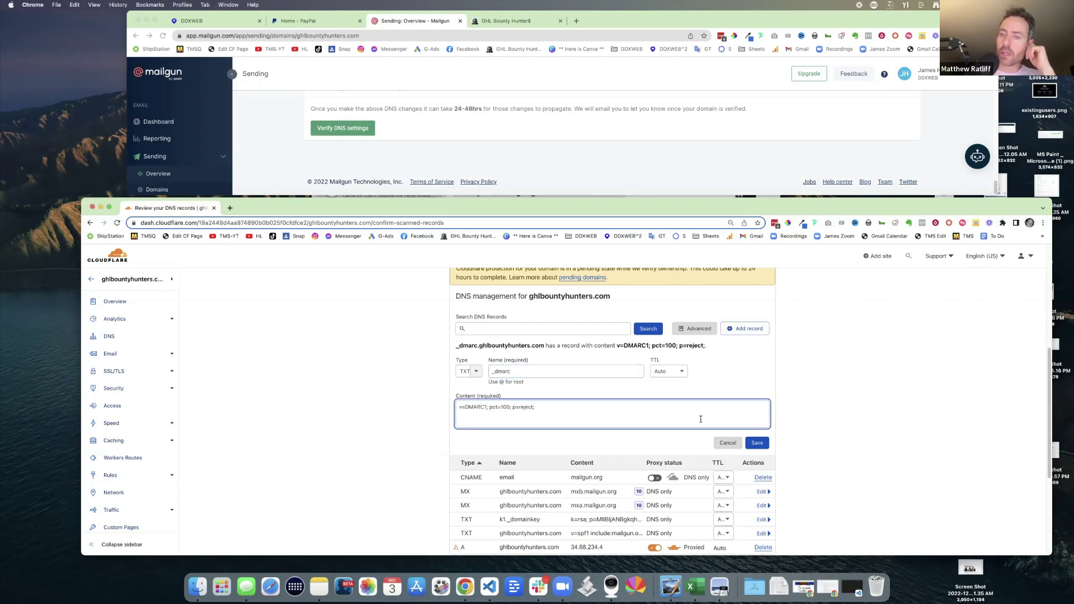
pyautogui.click(757, 442)
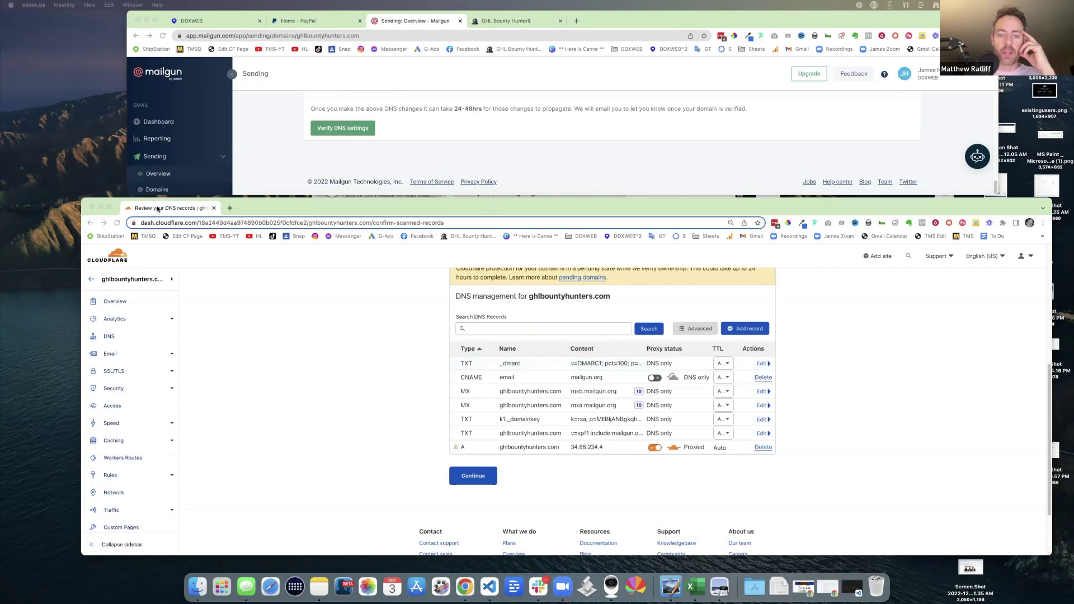
# Merge the Cloudflare page into the browser window holding Mailgun and enlarge that window to show the full records list.
pyautogui.moveTo(157, 208); pyautogui.dragTo(417, 35)
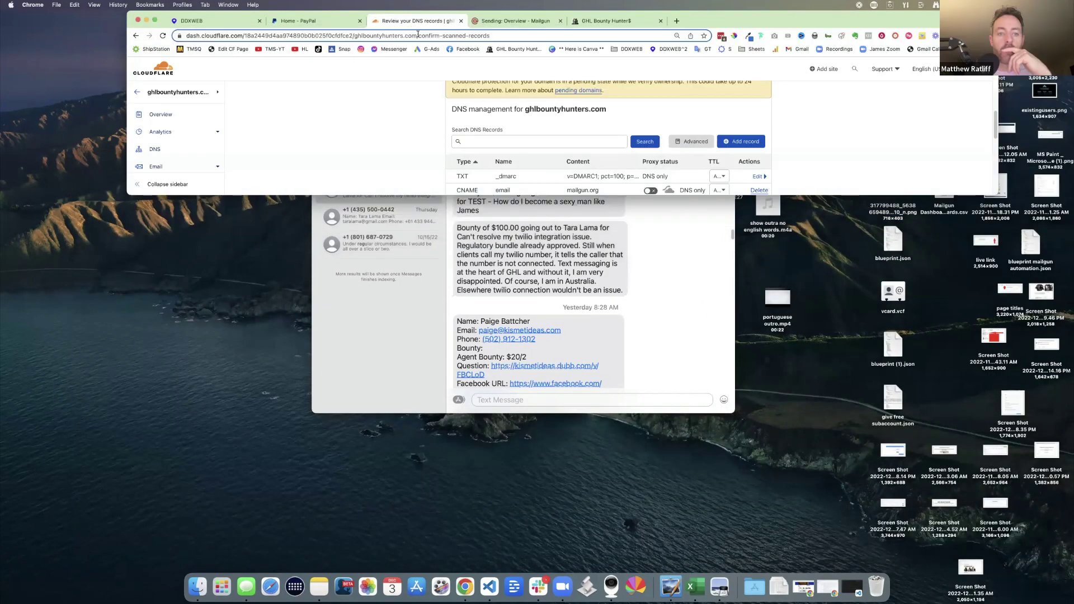
pyautogui.moveTo(430, 194); pyautogui.dragTo(416, 518)
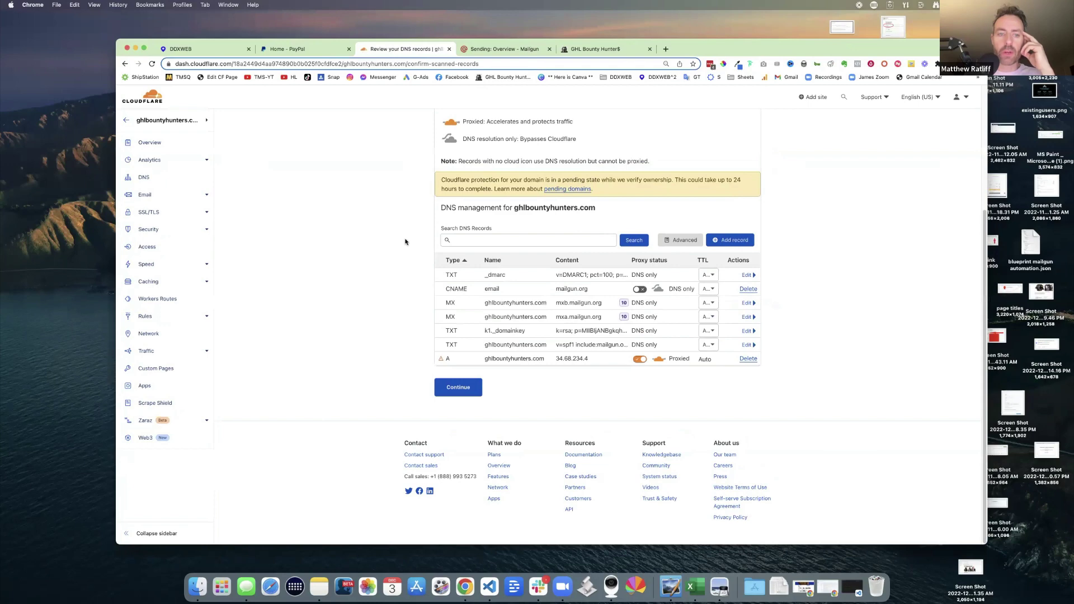
# Continue from the DNS records review to Cloudflare's nameserver instructions and copy dexter.ns.cloudflare.com.
pyautogui.scroll(3, 402, 245)
pyautogui.scroll(-2, 399, 248)
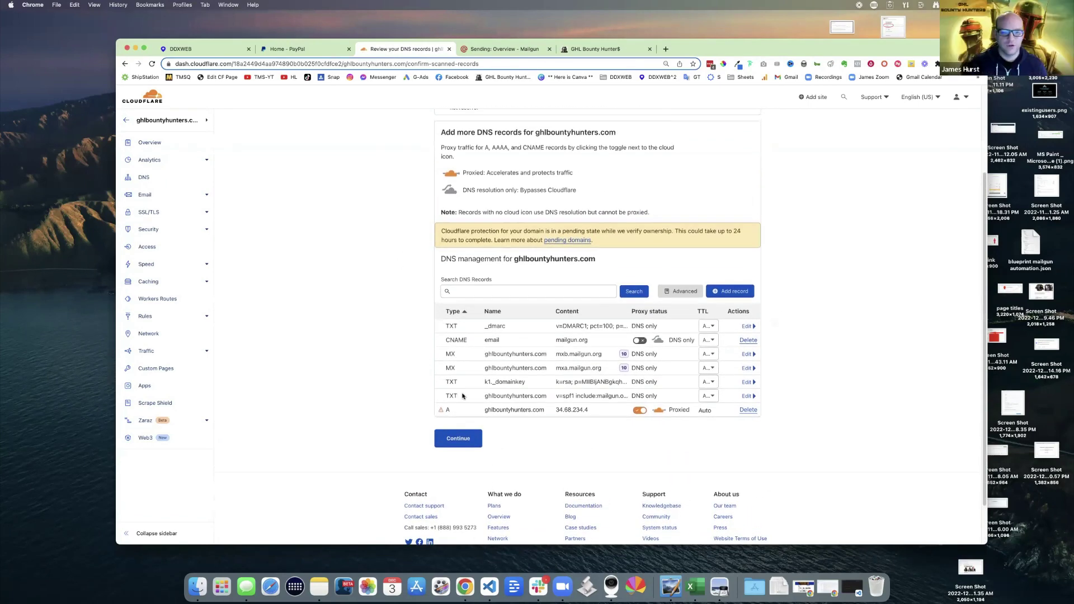
pyautogui.click(458, 440)
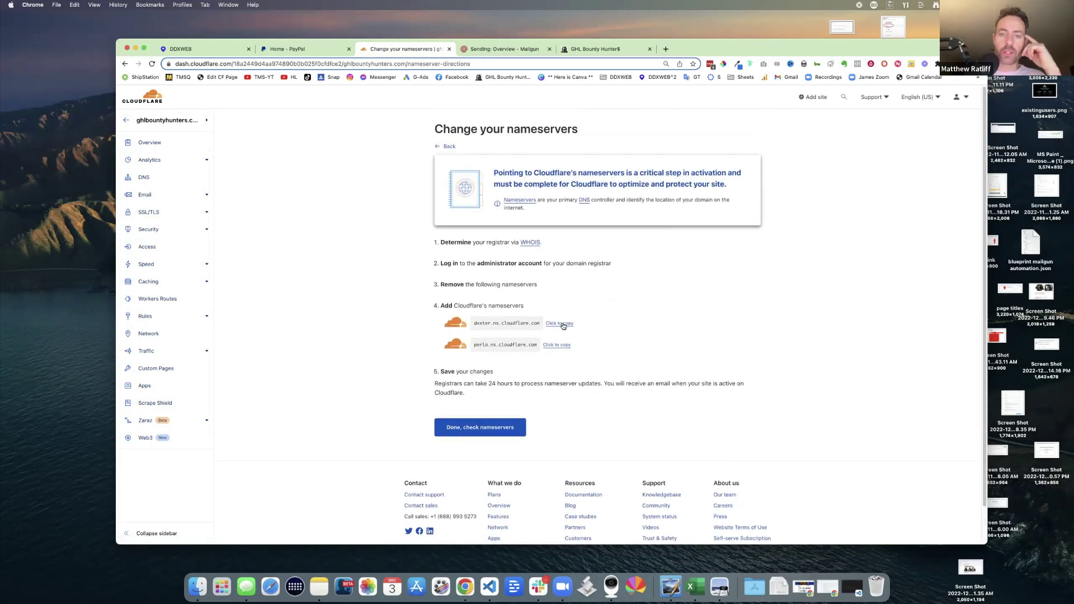
pyautogui.click(563, 324)
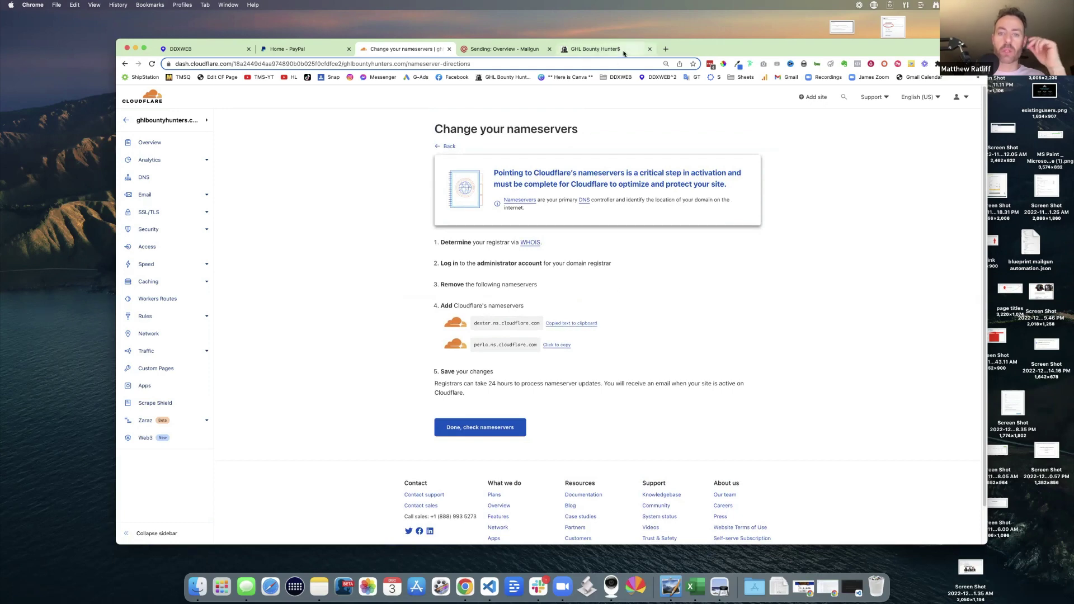
# Open dreamhost.com in a new browser tab and enter its Web Hosting control panel.
pyautogui.click(665, 48)
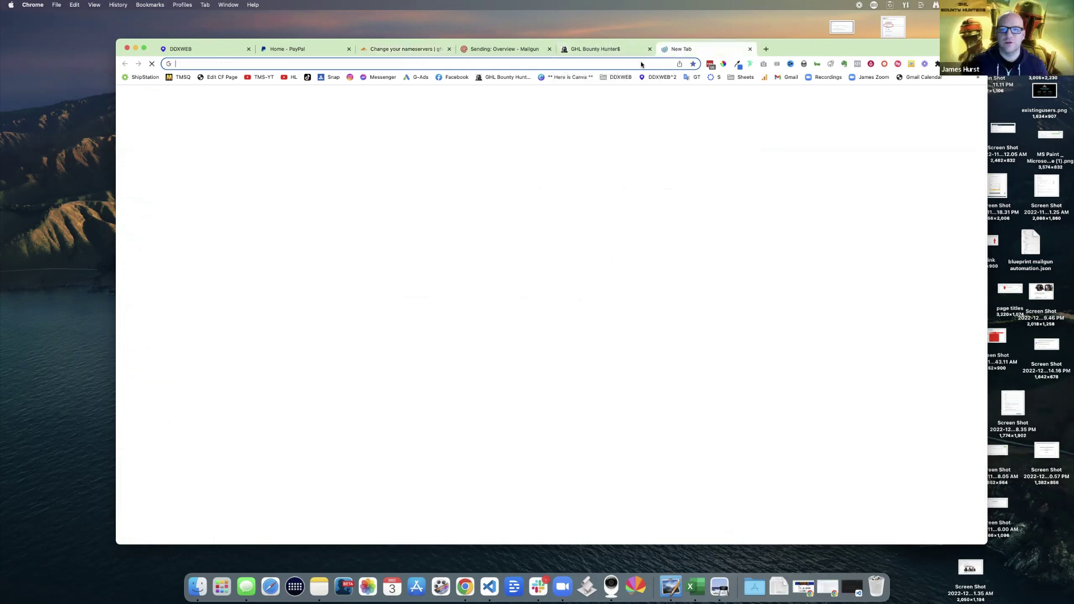
pyautogui.write('dre')
pyautogui.press('Return')
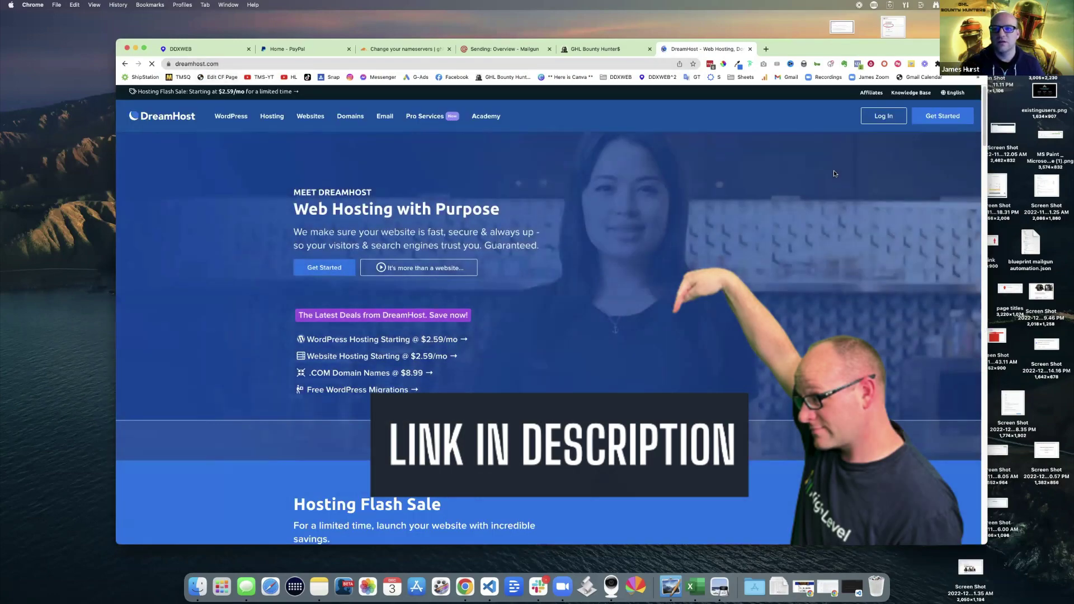
pyautogui.moveTo(881, 119)
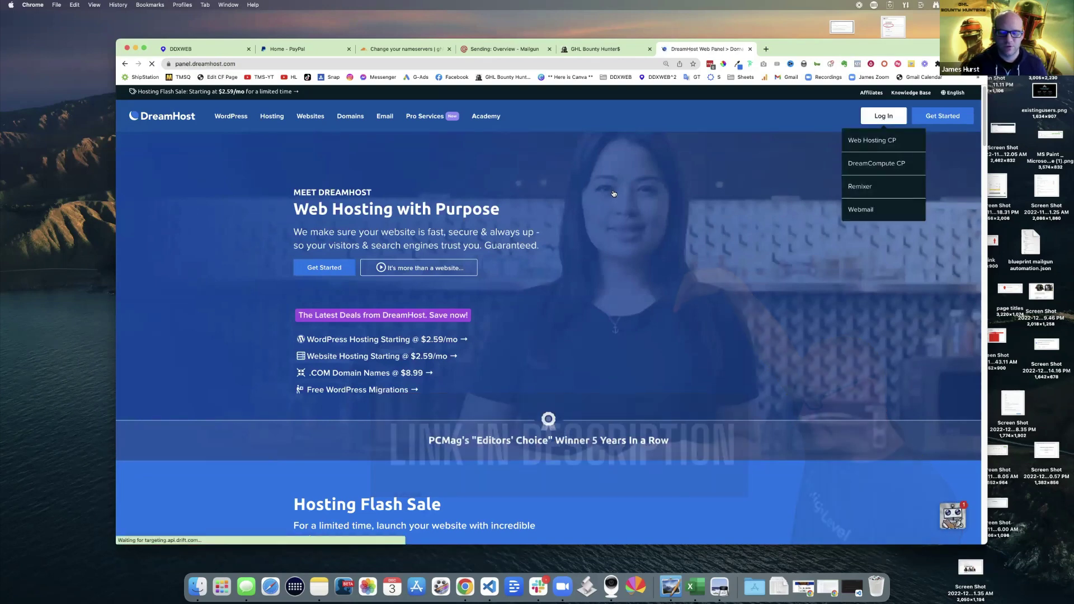
pyautogui.click(871, 141)
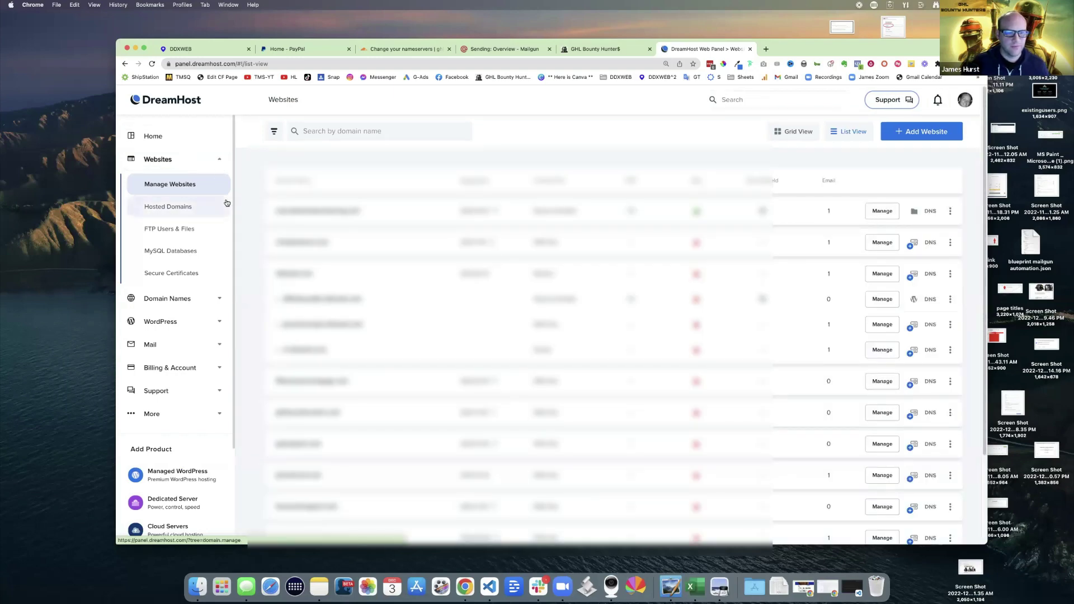
# Open the DNS settings of ghlbountyhunters.com in DreamHost and set its nameservers to "I'll use my own nameservers".
pyautogui.scroll(-5, 269, 268)
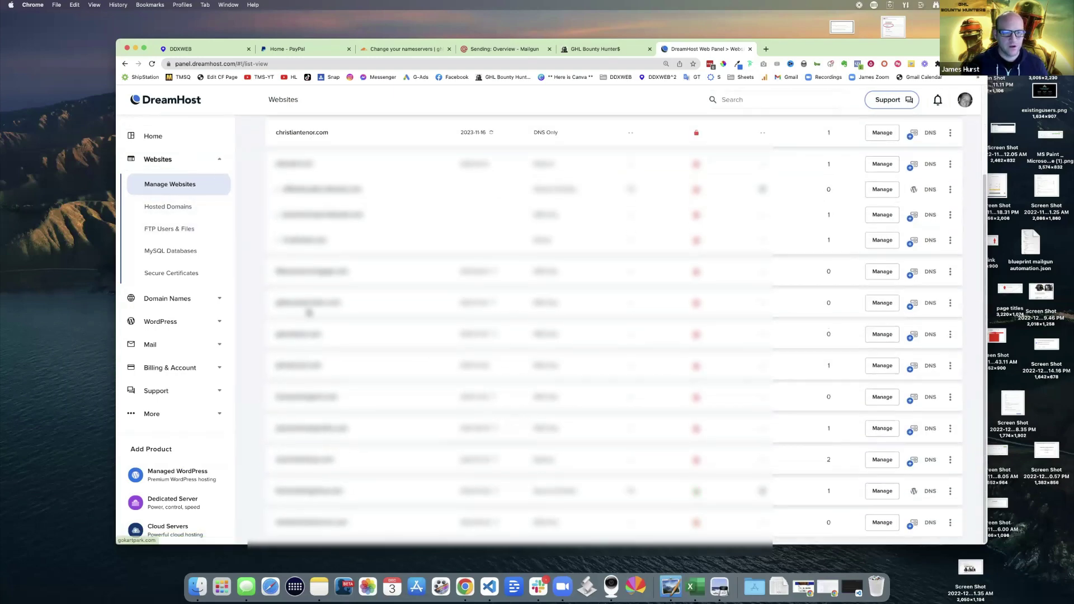
pyautogui.click(931, 304)
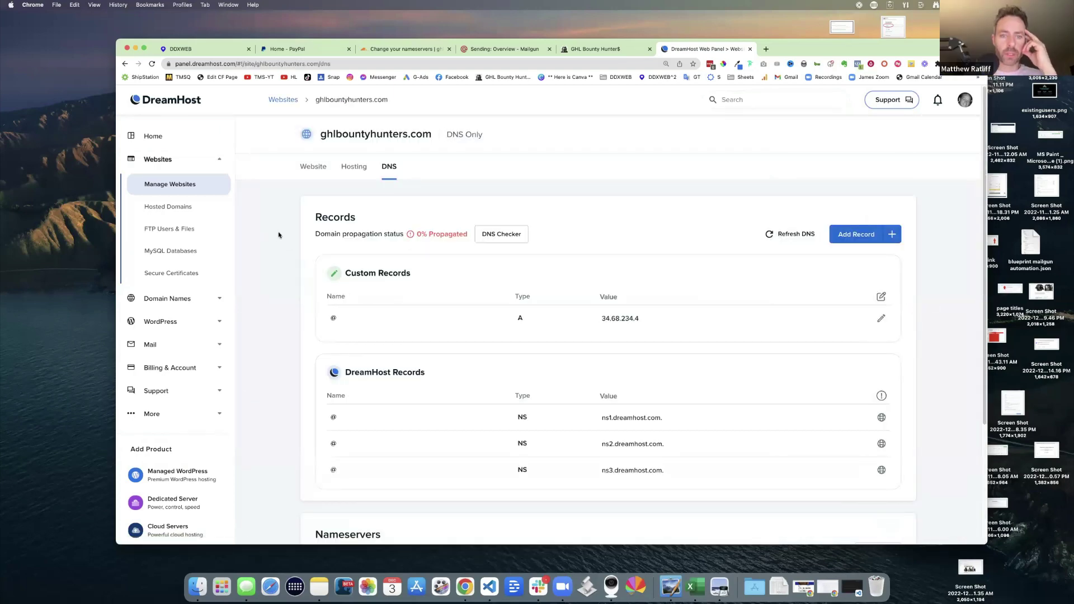
pyautogui.scroll(-3, 279, 235)
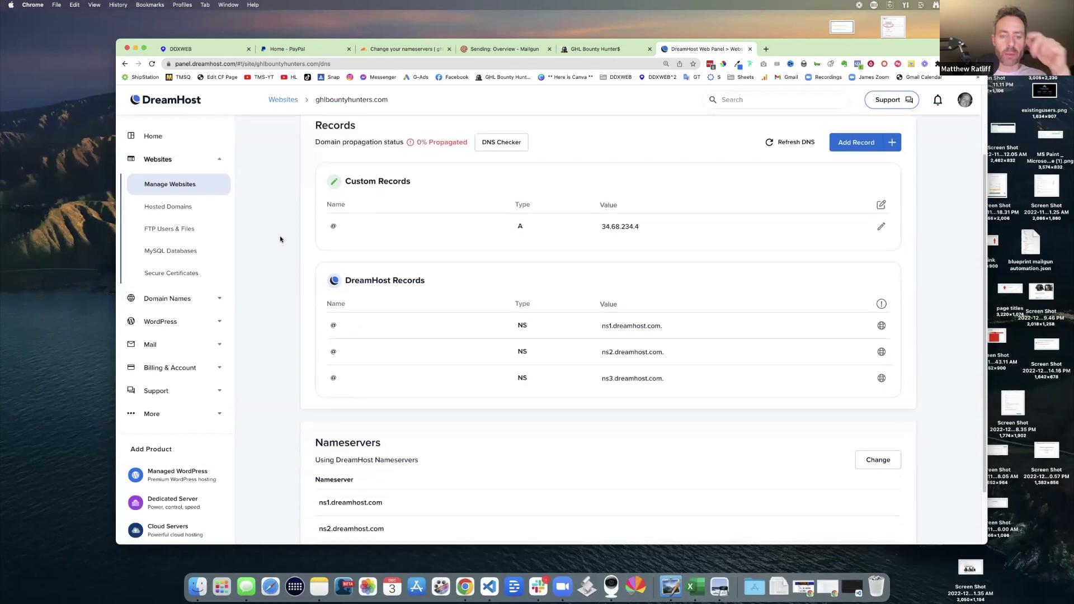
pyautogui.scroll(1, 279, 239)
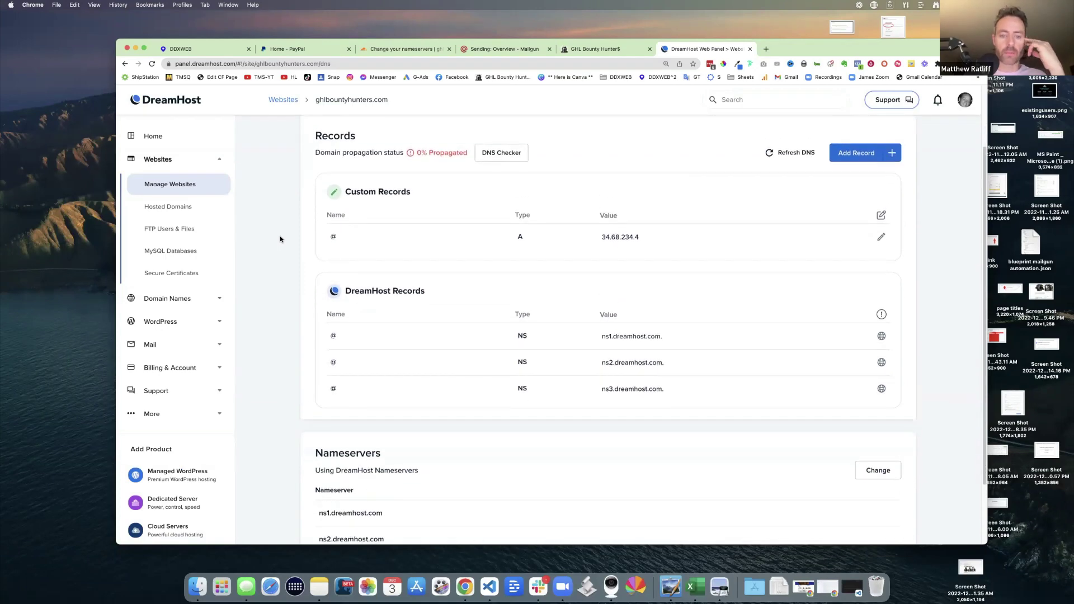
pyautogui.scroll(-3, 474, 341)
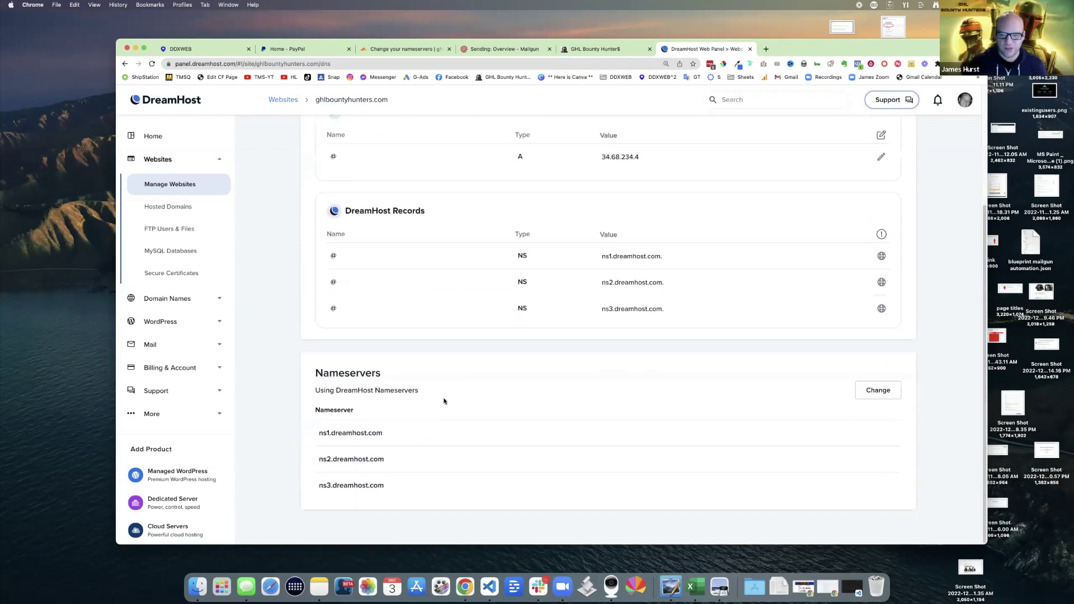
pyautogui.click(877, 391)
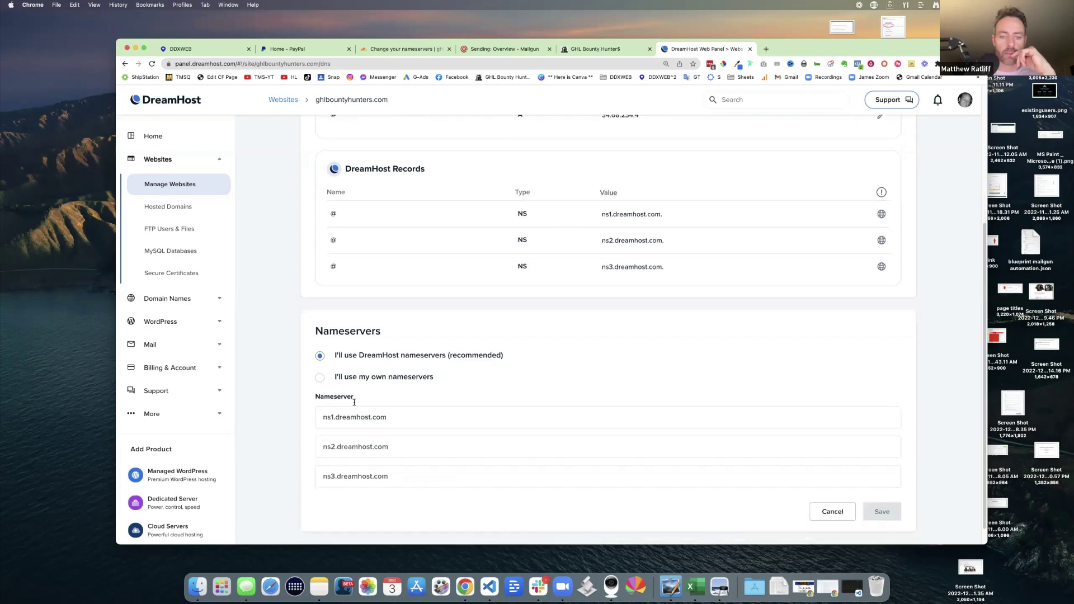
pyautogui.click(319, 377)
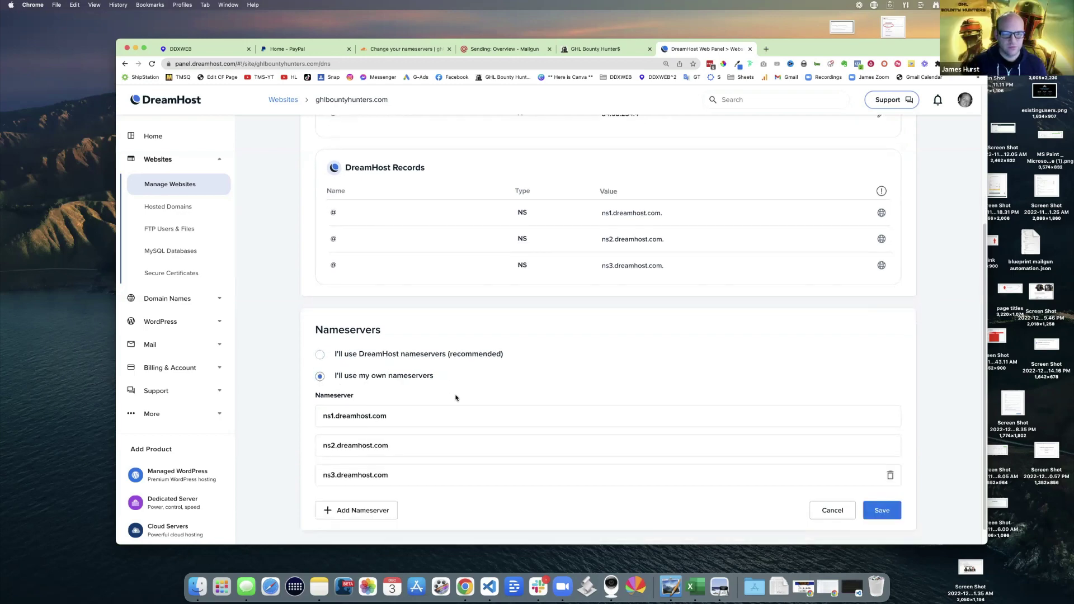
# Replace the first nameserver with dexter.ns.cloudflare.com and remove the ns3.dreamhost.com entry.
pyautogui.scroll(-1, 456, 395)
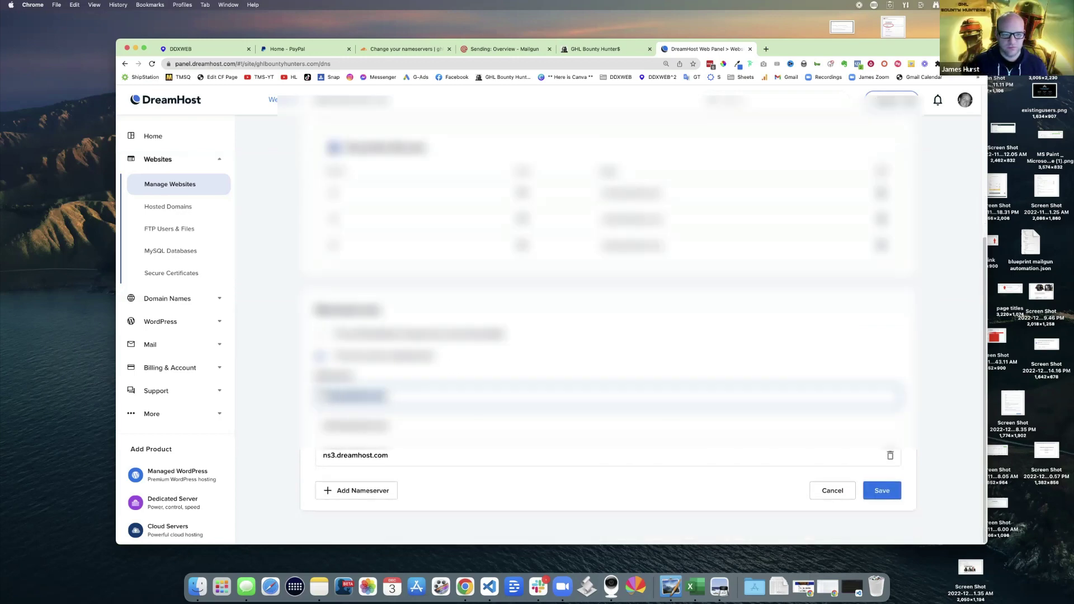
pyautogui.press('BackSpace')
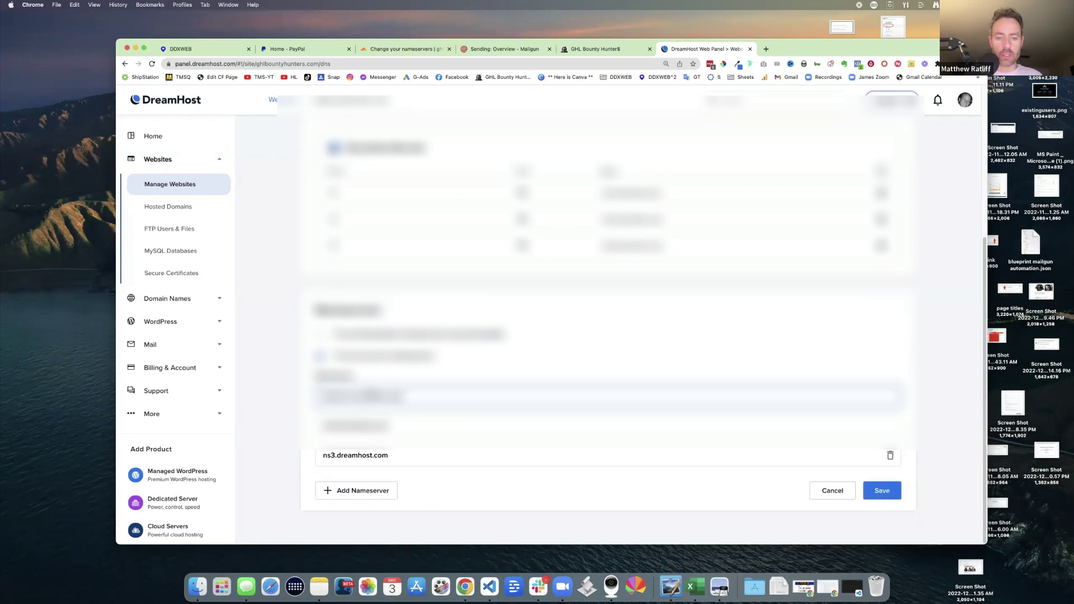
pyautogui.click(890, 455)
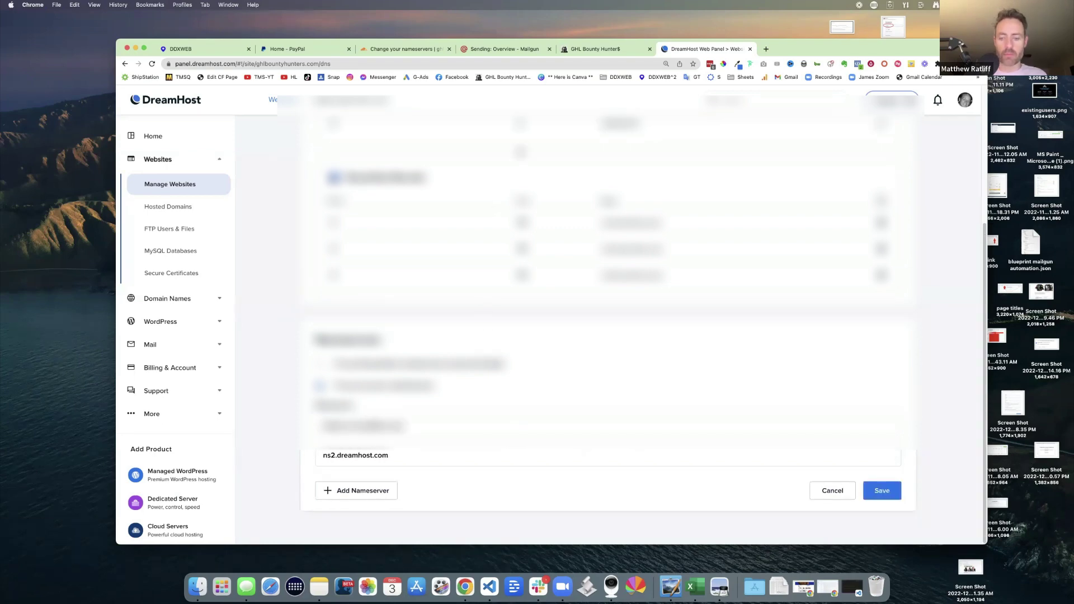
# Return to Cloudflare's nameserver instructions and copy the second nameserver, perla.ns.cloudflare.com.
pyautogui.click(488, 53)
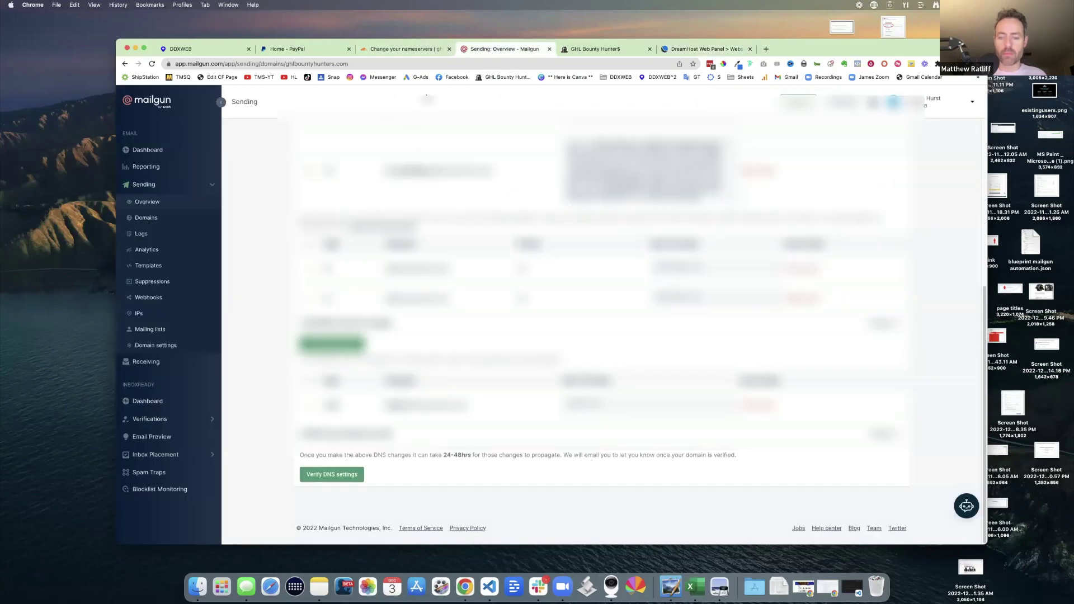
pyautogui.click(421, 53)
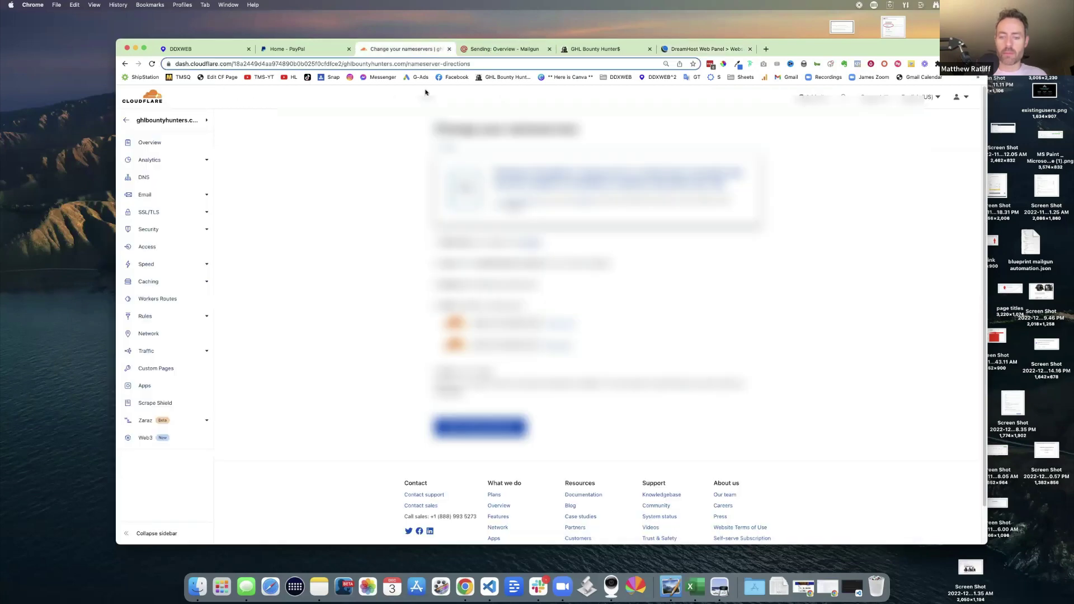
pyautogui.click(559, 346)
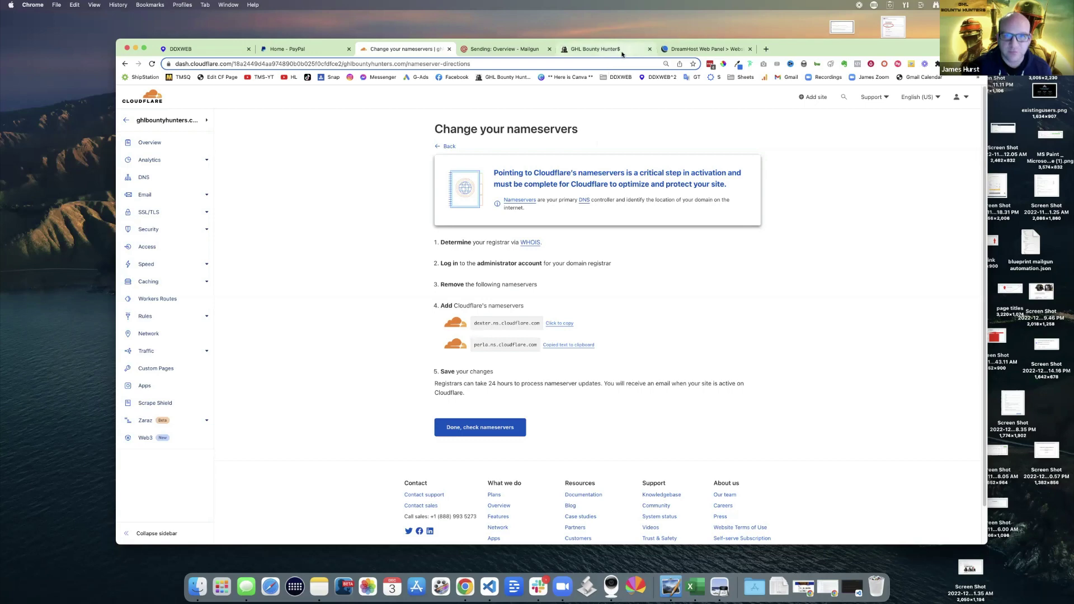
# Replace ns2.dreamhost.com with perla.ns.cloudflare.com in DreamHost and save the nameserver change.
pyautogui.click(703, 49)
pyautogui.click(402, 458)
pyautogui.moveTo(392, 456); pyautogui.dragTo(329, 456)
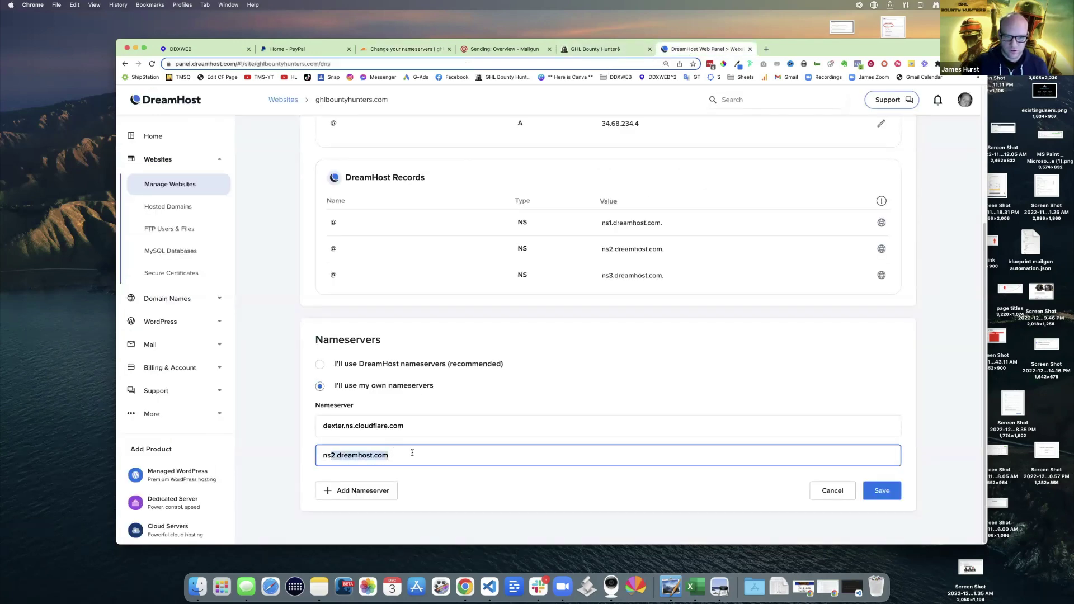
pyautogui.press('BackSpace')
pyautogui.press('BackSpace')
pyautogui.press('BackSpace')
pyautogui.press('super+v')
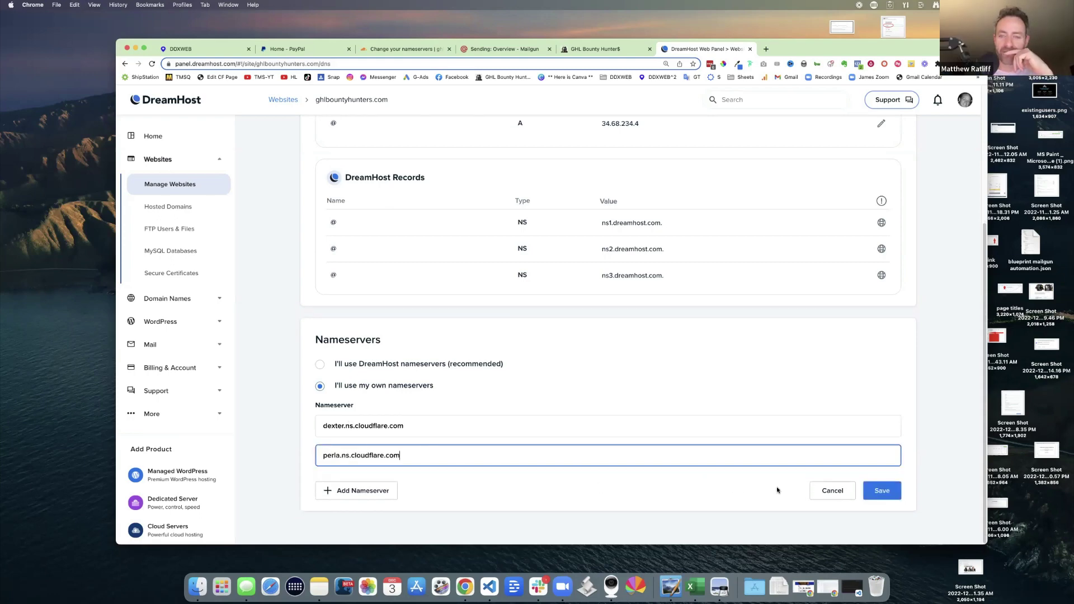
pyautogui.click(886, 497)
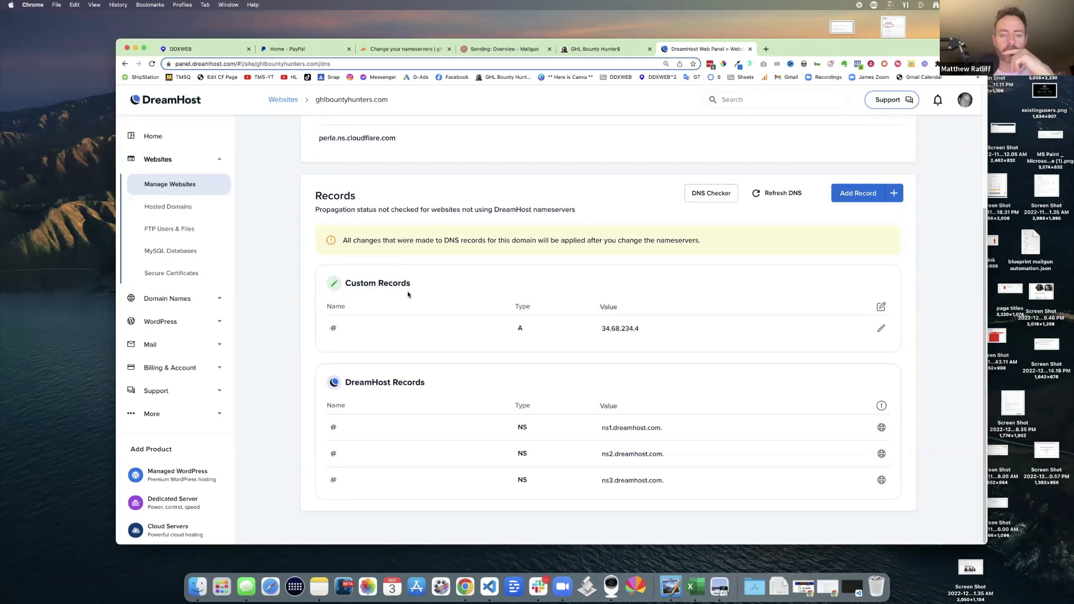
# Review the DreamHost records and propagation note, then reload the page and check the domain's saved nameservers.
pyautogui.moveTo(363, 419); pyautogui.dragTo(729, 484)
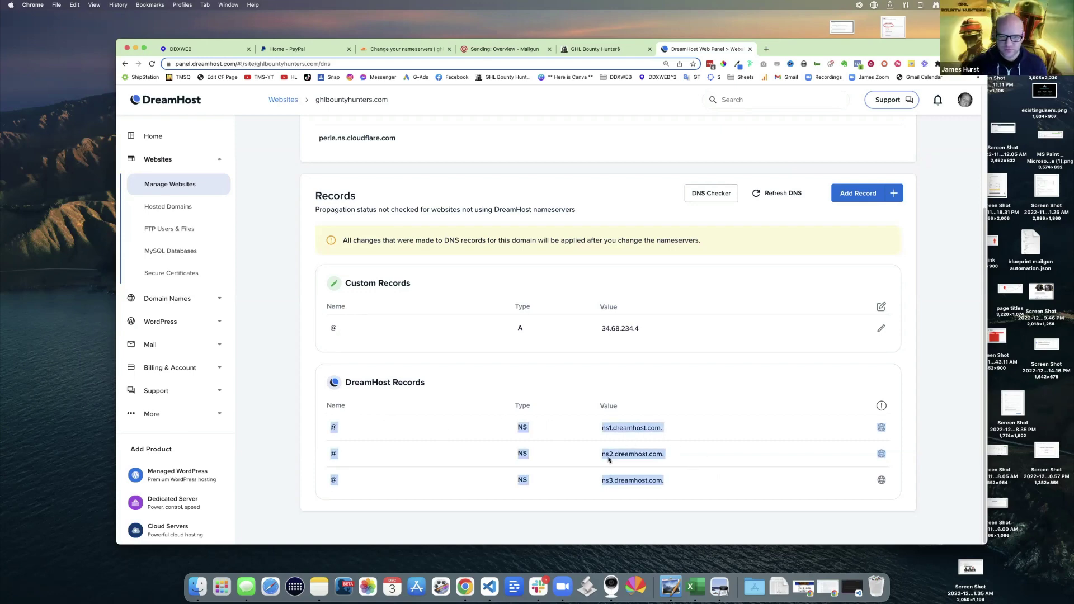
pyautogui.click(269, 362)
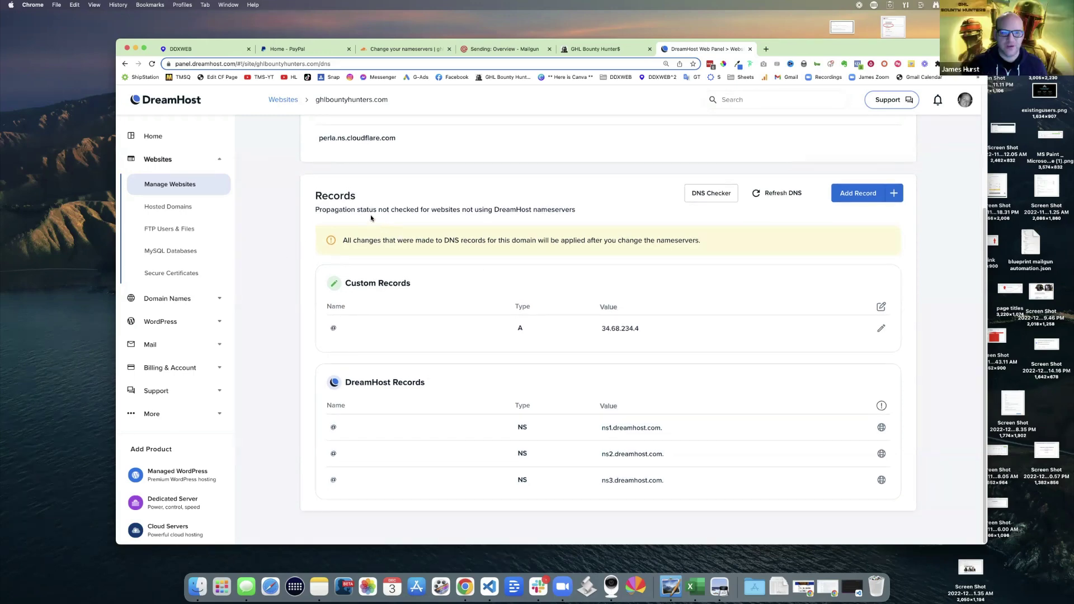
pyautogui.moveTo(352, 210); pyautogui.dragTo(569, 211)
pyautogui.click(271, 249)
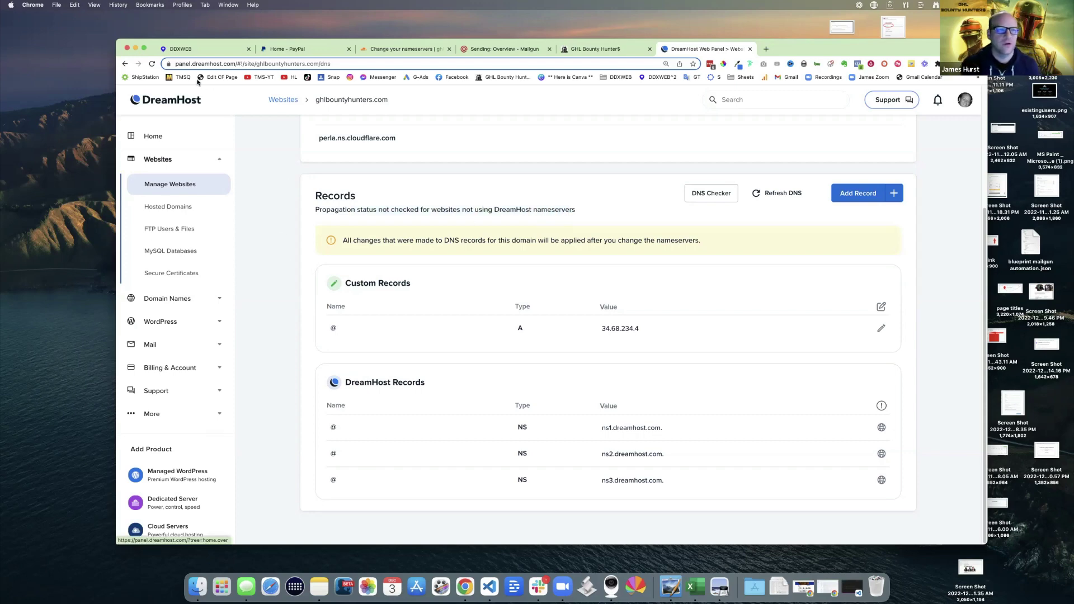
pyautogui.click(151, 63)
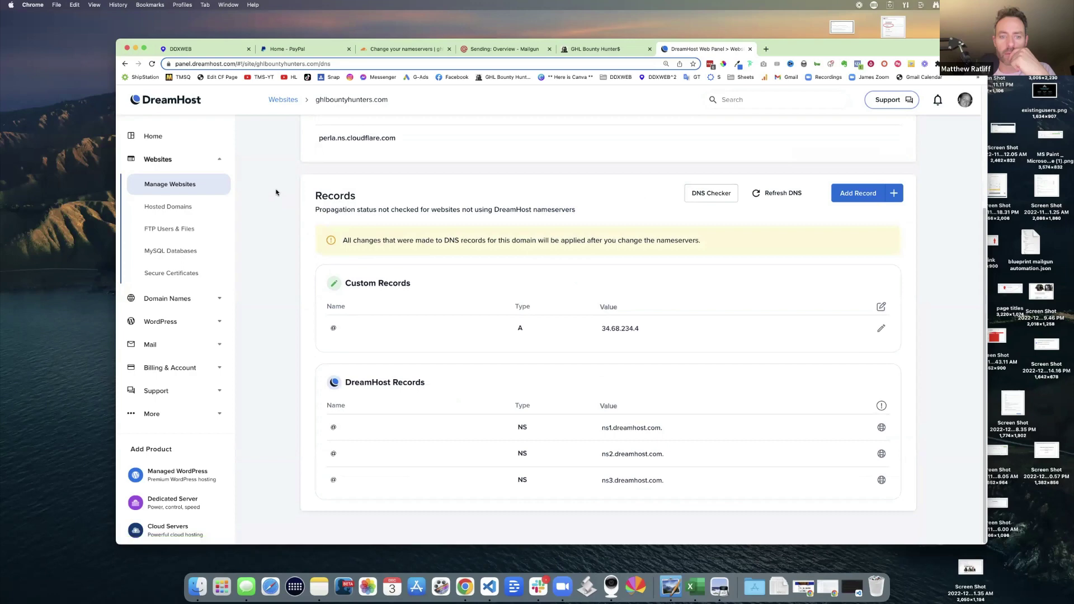
pyautogui.scroll(5, 503, 342)
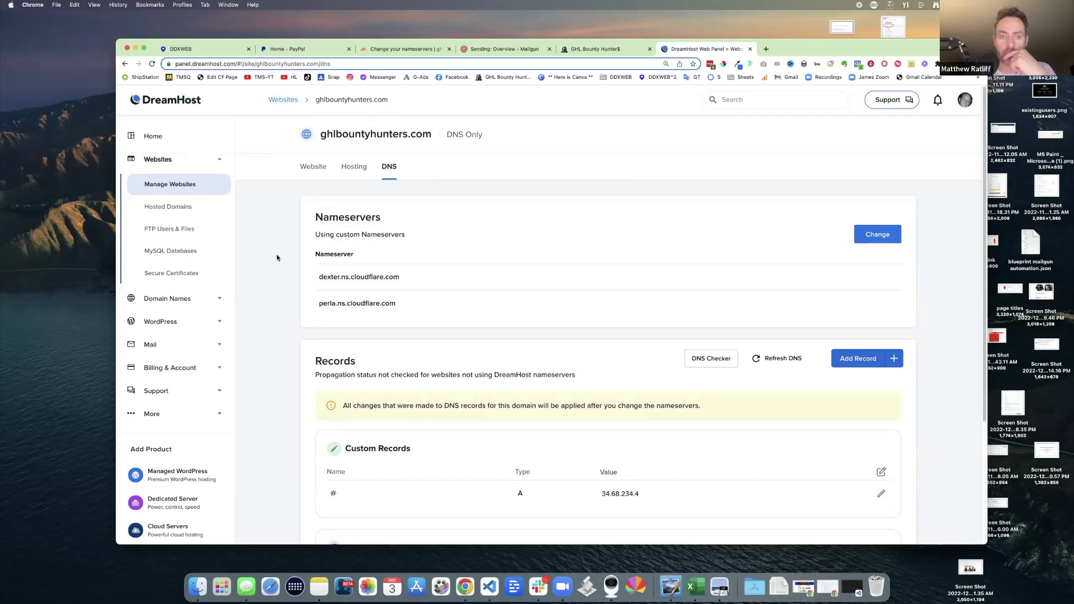
pyautogui.scroll(-1, 277, 258)
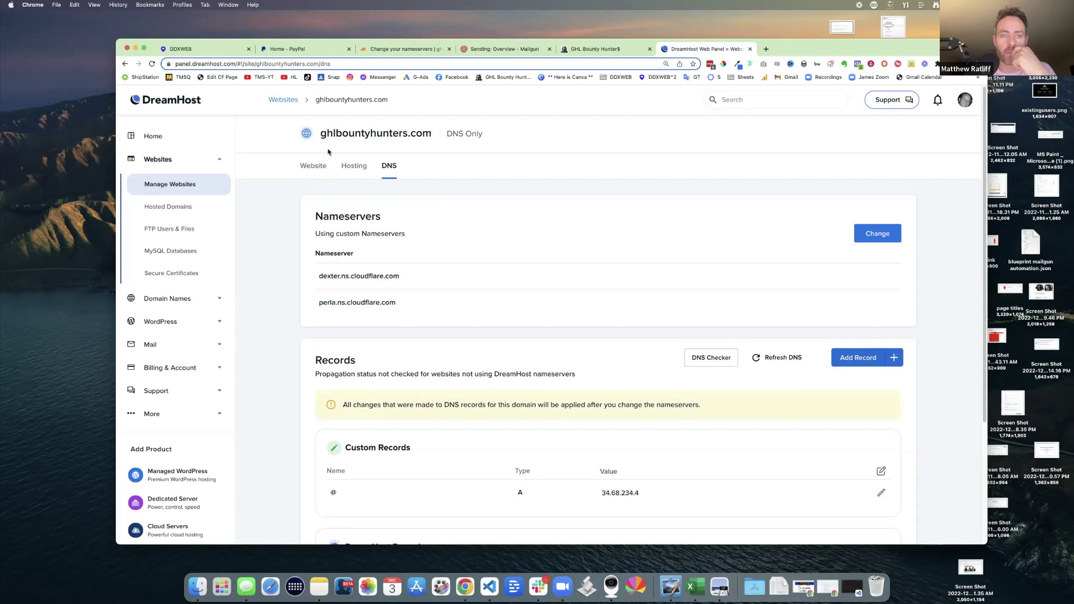
# Confirm in Cloudflare that the nameservers are changed and postpone the Quick Start Guide.
pyautogui.click(408, 50)
pyautogui.scroll(-3, 391, 251)
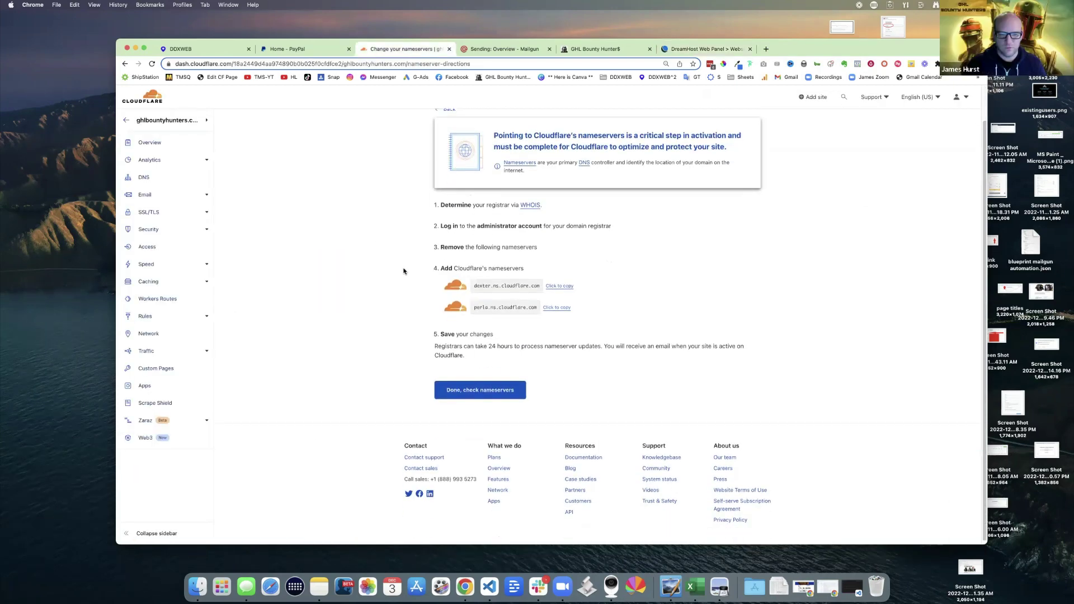
pyautogui.scroll(2, 496, 370)
pyautogui.click(485, 419)
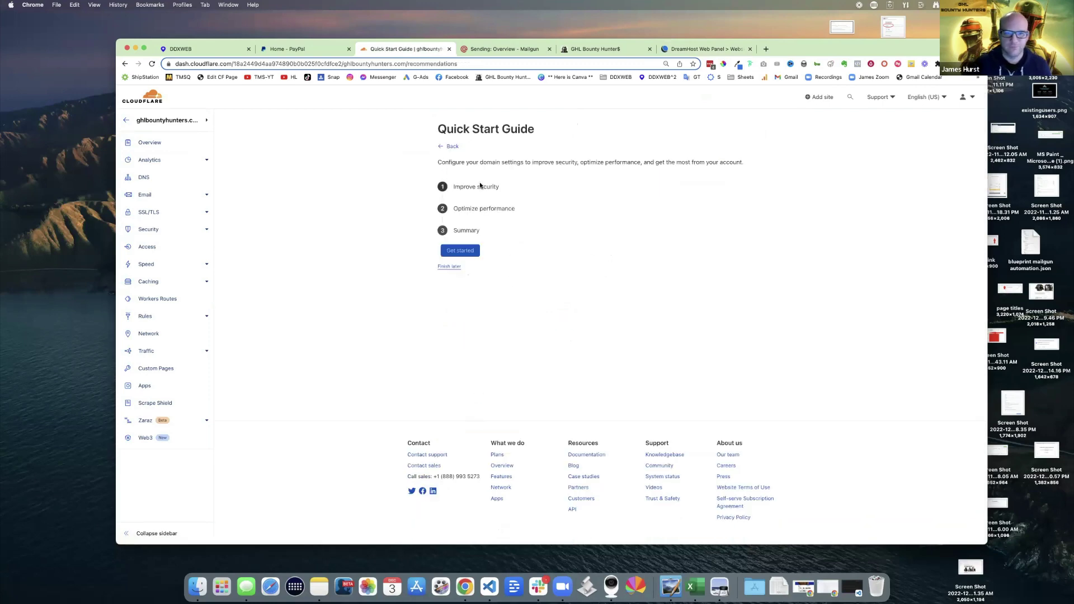
pyautogui.click(449, 267)
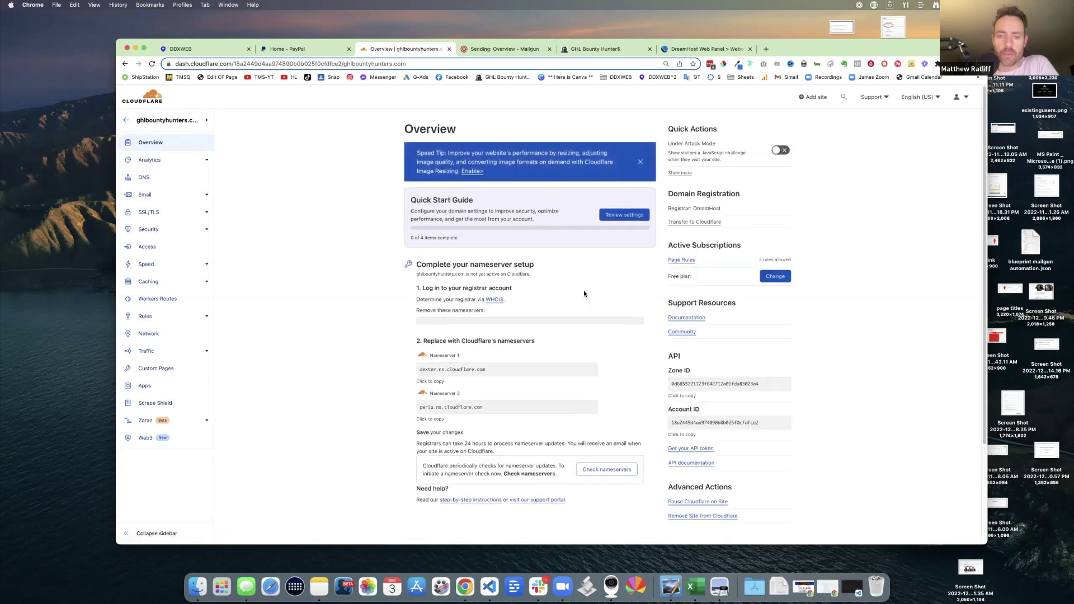
# Start a Cloudflare nameserver check for ghlbountyhunters.com from the domain overview.
pyautogui.scroll(-2, 582, 291)
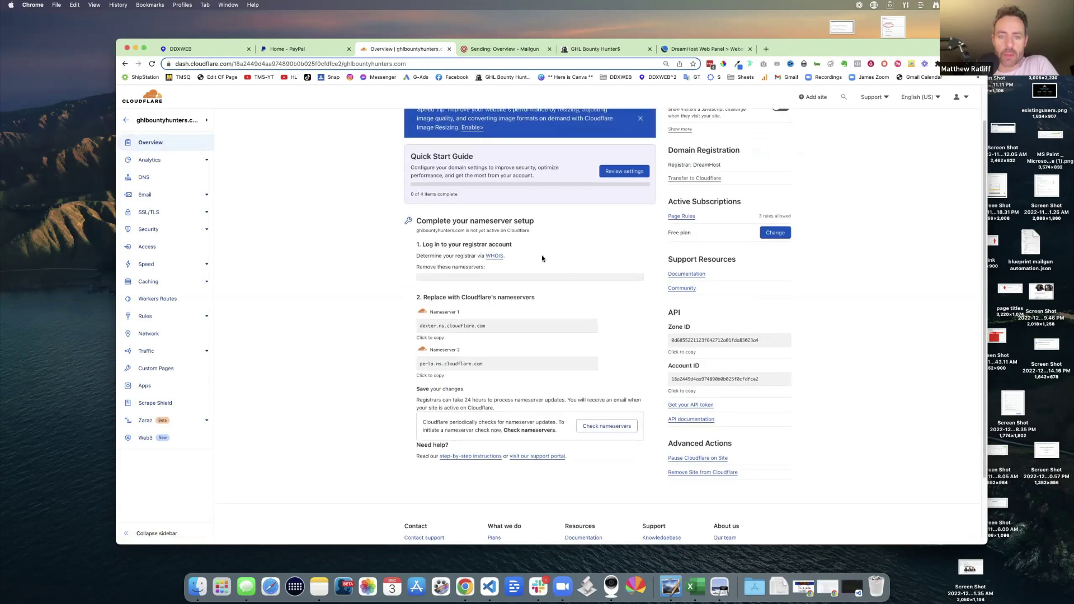
pyautogui.scroll(-1, 542, 259)
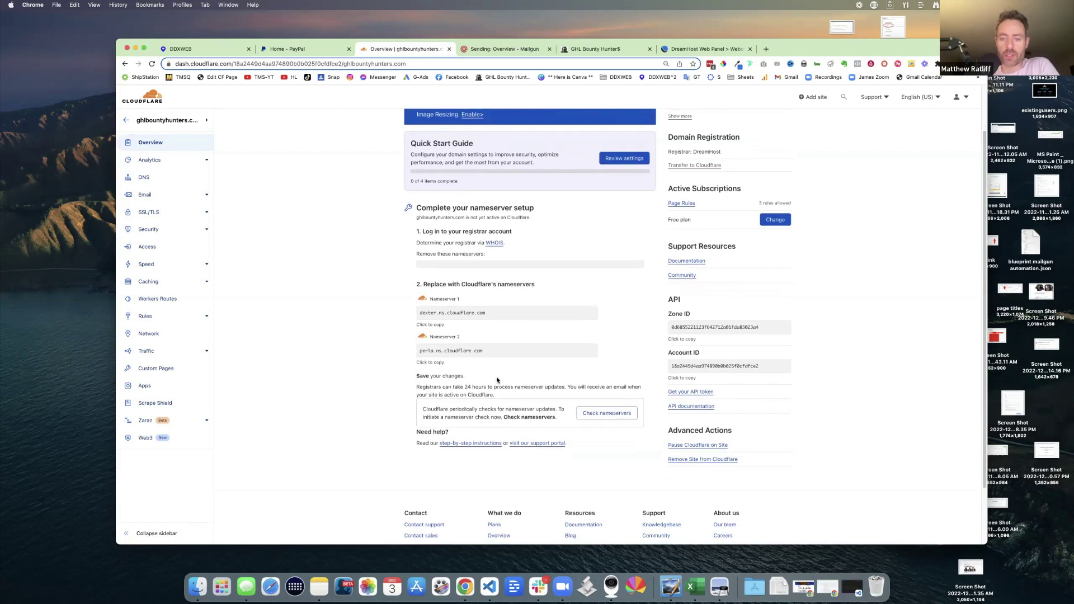
pyautogui.click(598, 415)
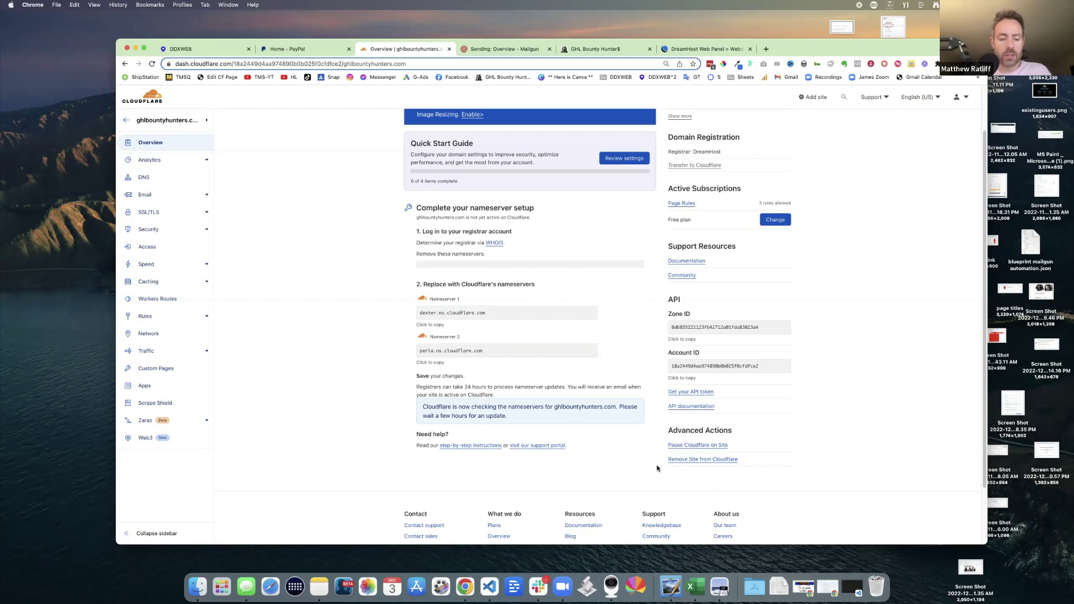
# Open Terminal, run whois ghlbountyhunters.com, examine the name server entries and close the window.
pyautogui.press('super+space')
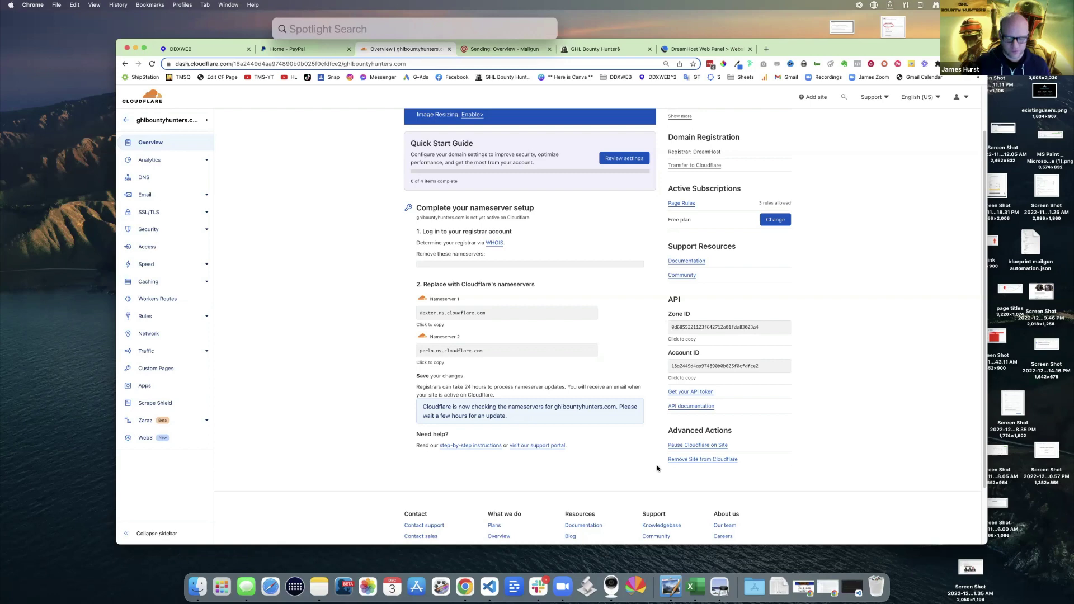
pyautogui.write('termina')
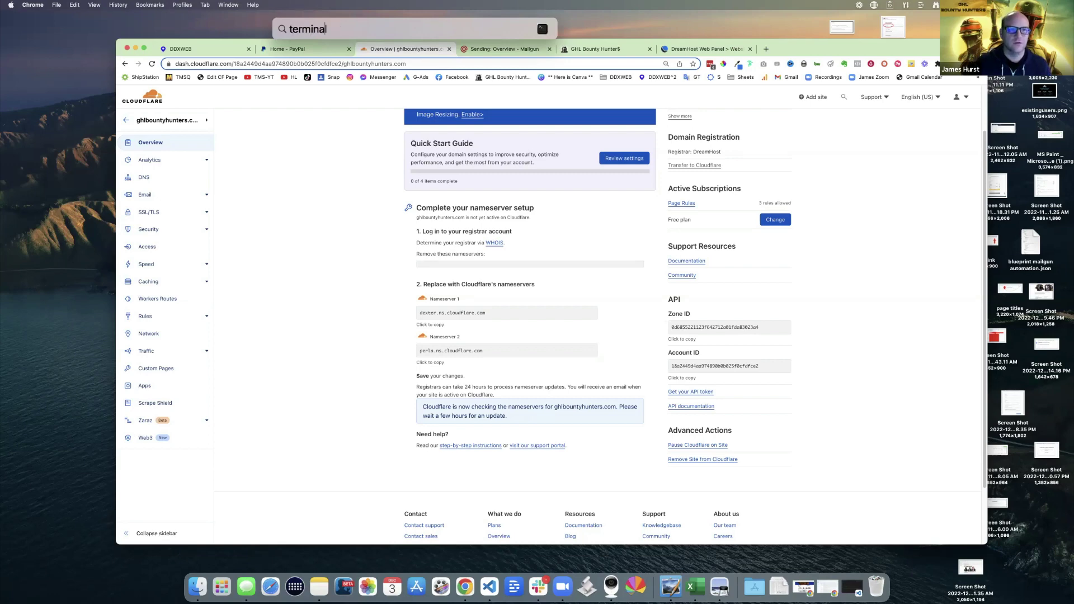
pyautogui.press('Return')
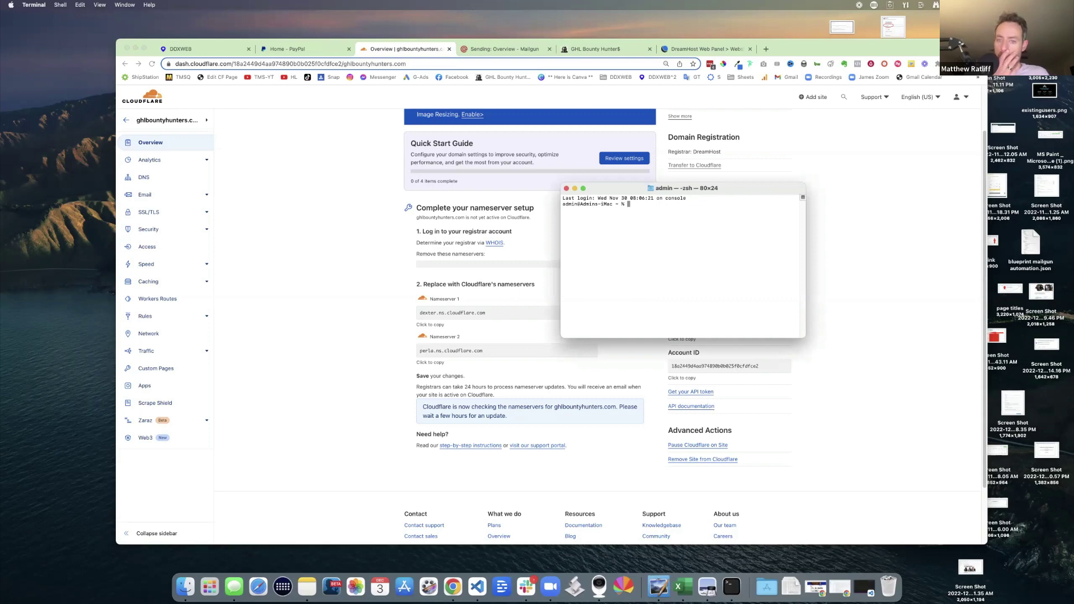
pyautogui.press('Return')
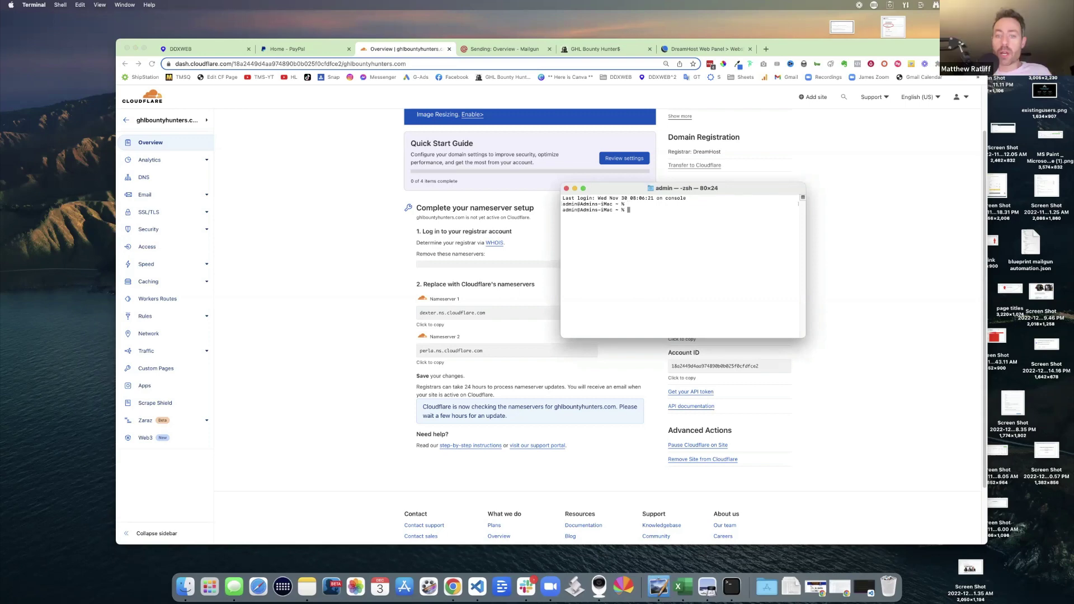
pyautogui.write('whois ')
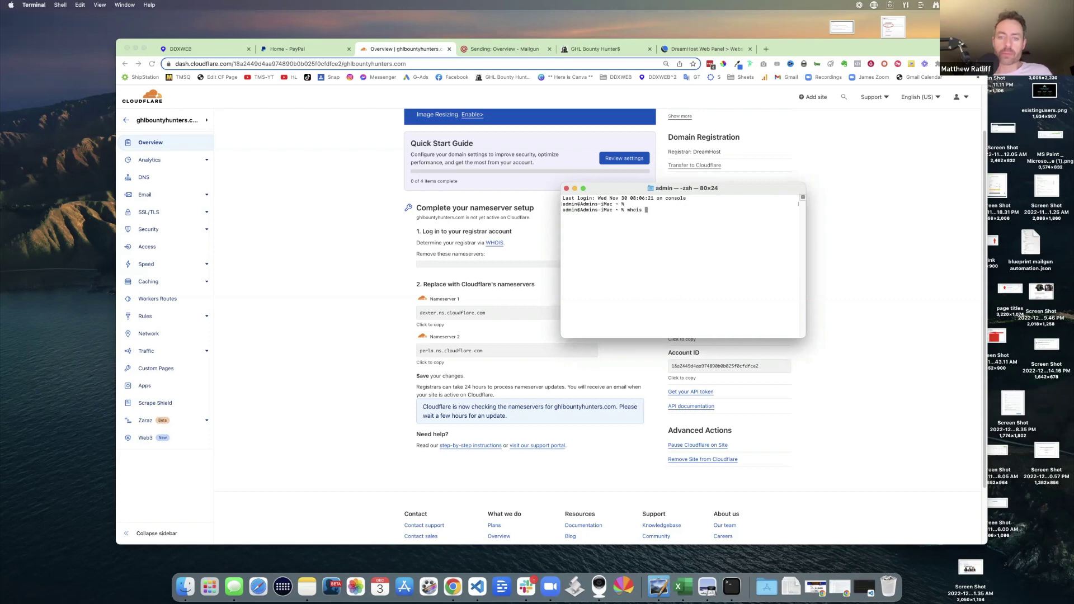
pyautogui.write('ghlbountry')
pyautogui.press('BackSpace')
pyautogui.press('BackSpace')
pyautogui.write('ers.com')
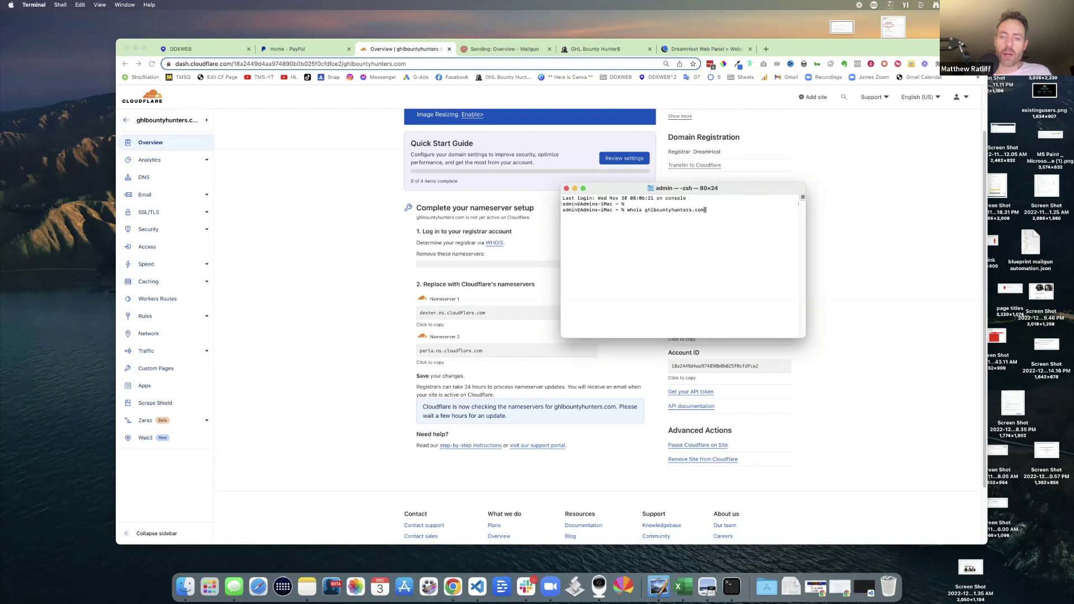
pyautogui.press('Return')
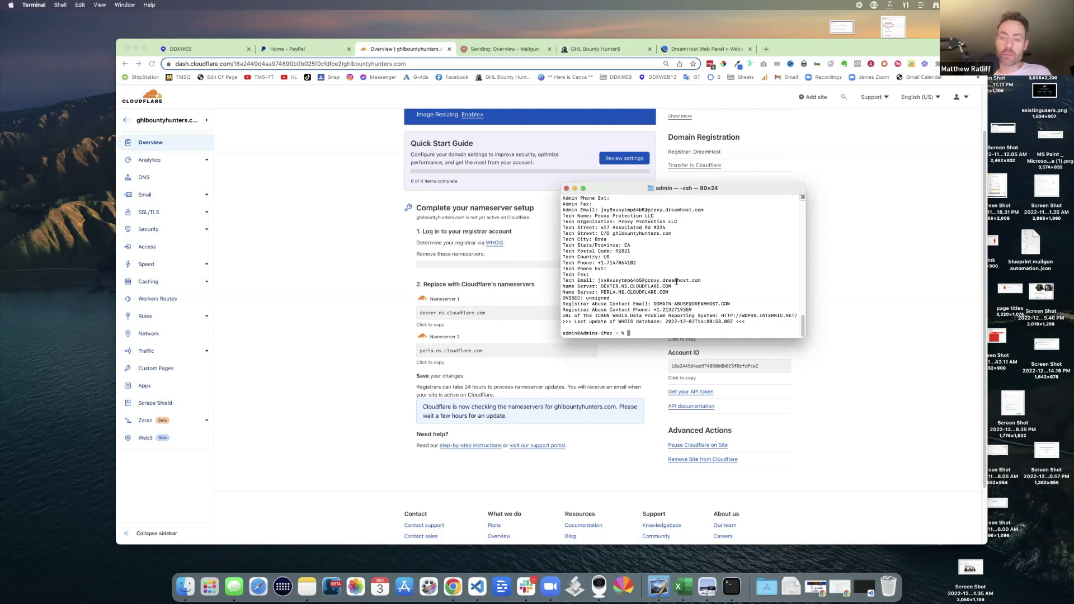
pyautogui.moveTo(563, 280); pyautogui.dragTo(593, 303)
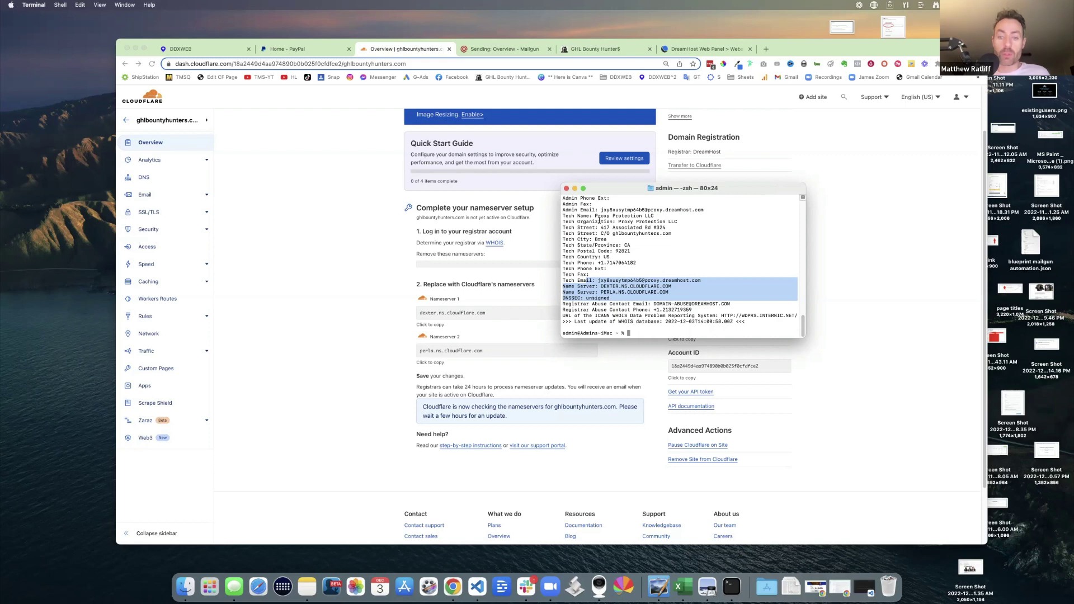
pyautogui.click(566, 189)
# Return to Mailgun, verify the DNS settings of ghlbountyhunters.com, review the sending and tracking records, and verify again.
pyautogui.click(353, 202)
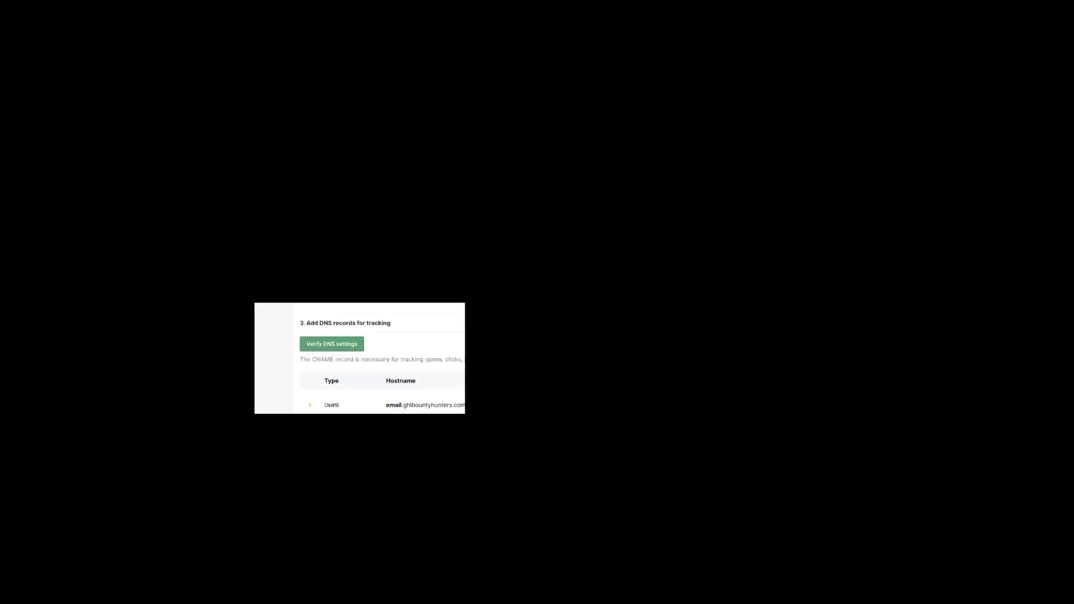
pyautogui.scroll(5, 360, 358)
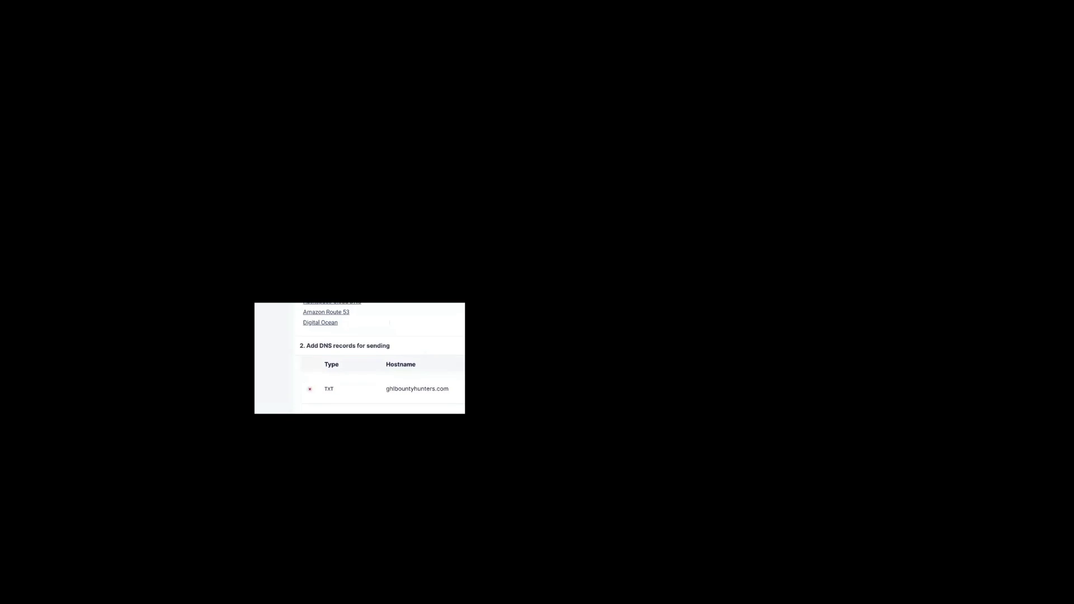
pyautogui.scroll(-5, 350, 369)
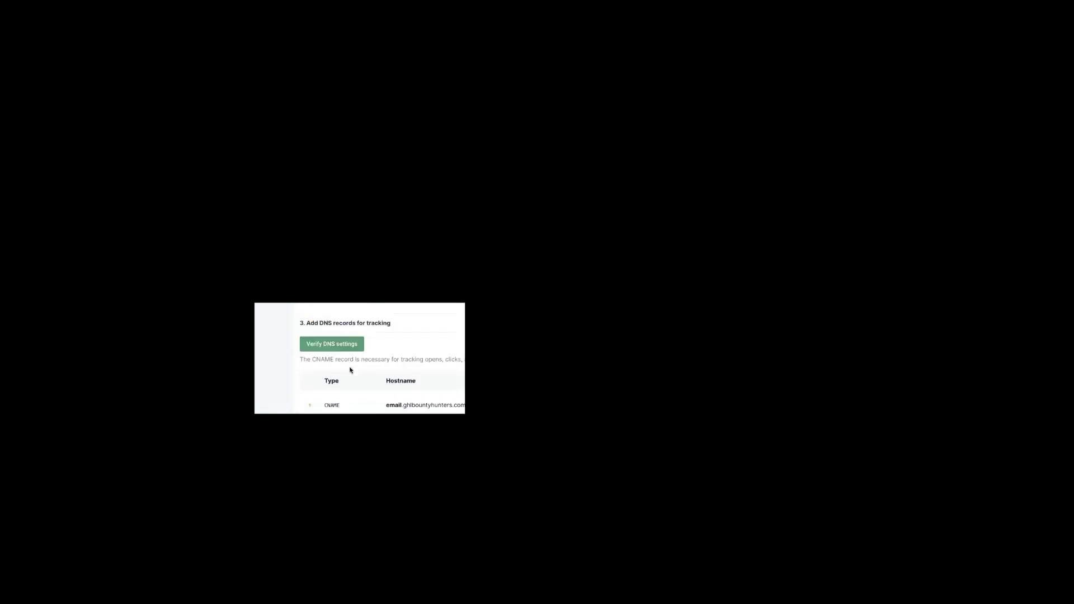
pyautogui.click(329, 351)
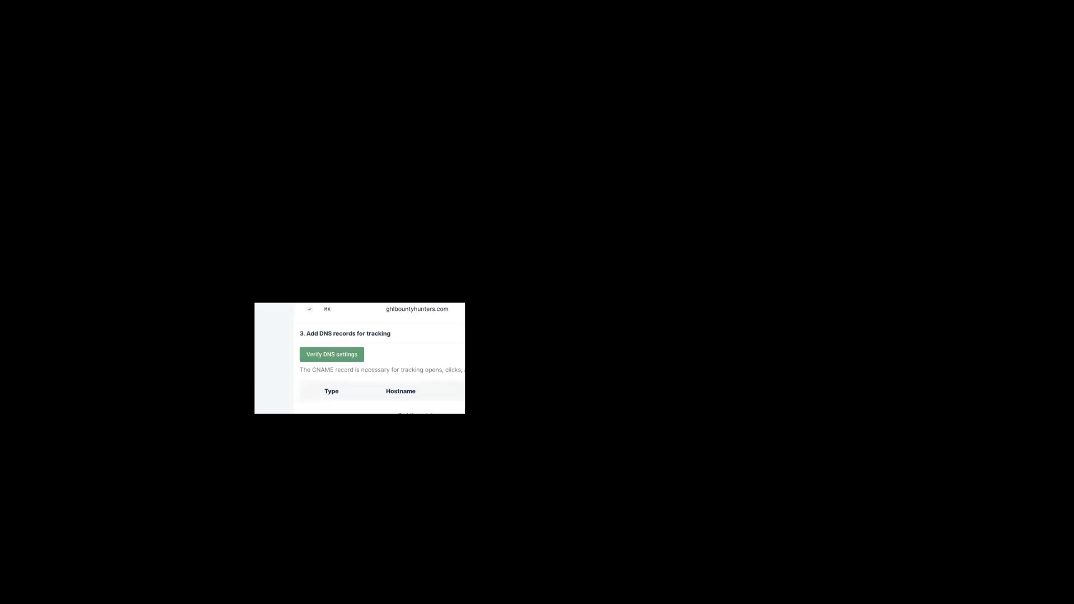
pyautogui.scroll(-3, 643, 327)
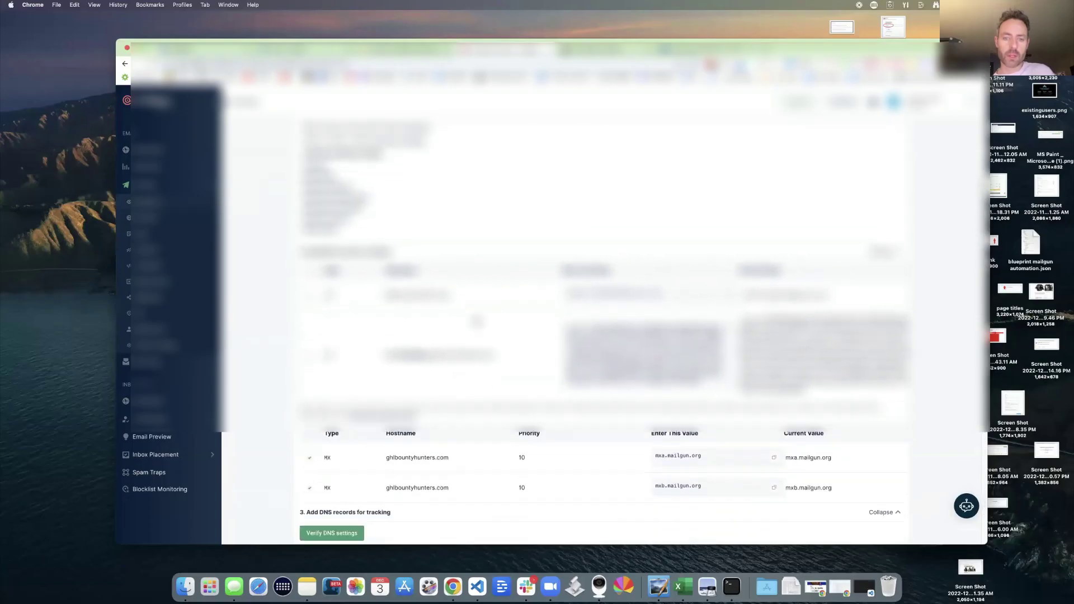
pyautogui.scroll(-2, 643, 327)
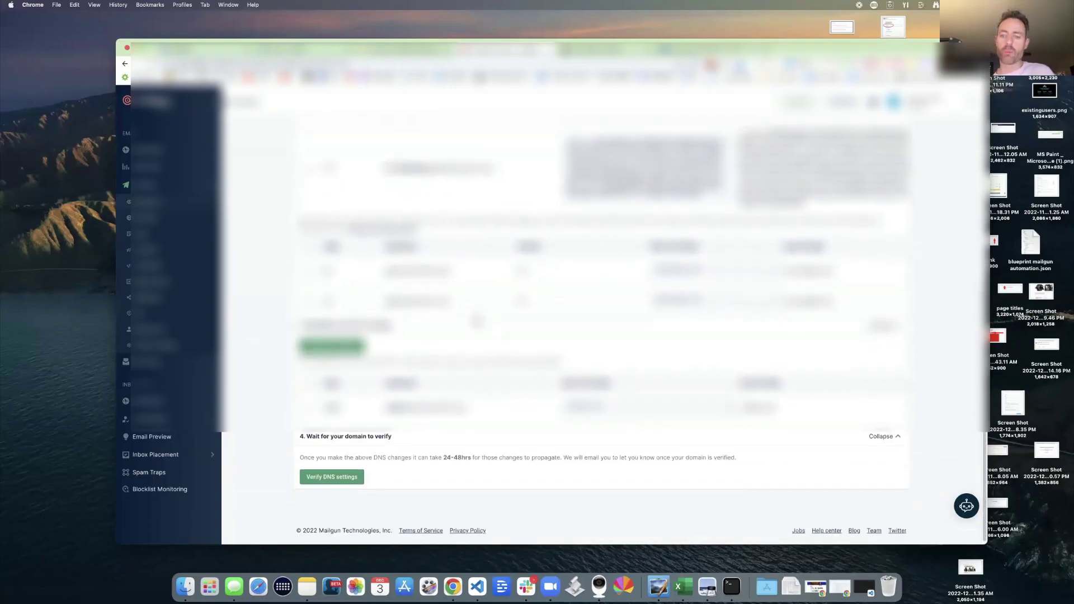
pyautogui.click(331, 474)
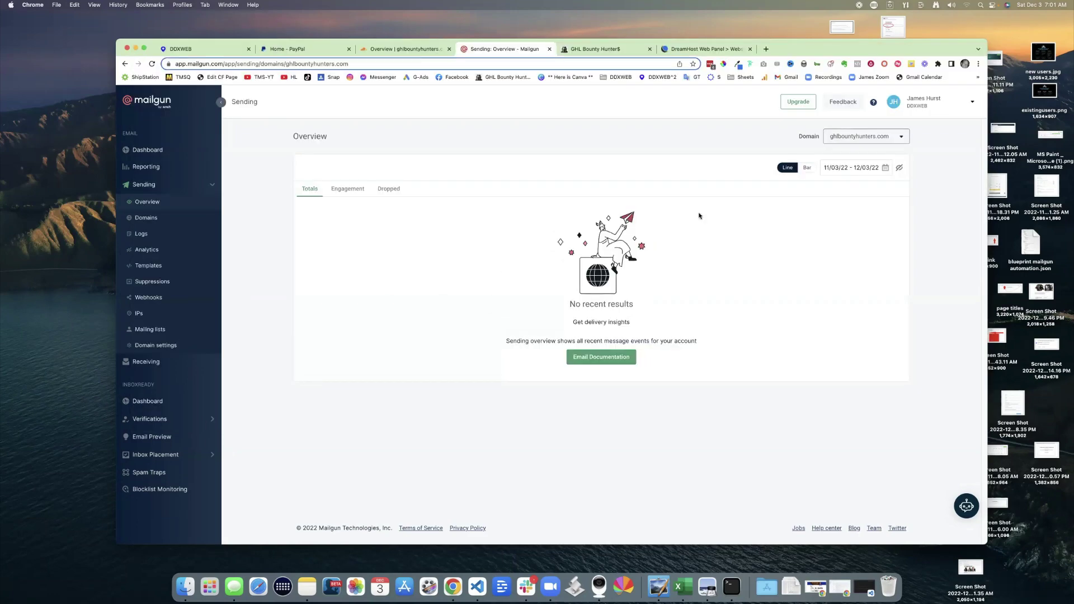
pyautogui.click(869, 136)
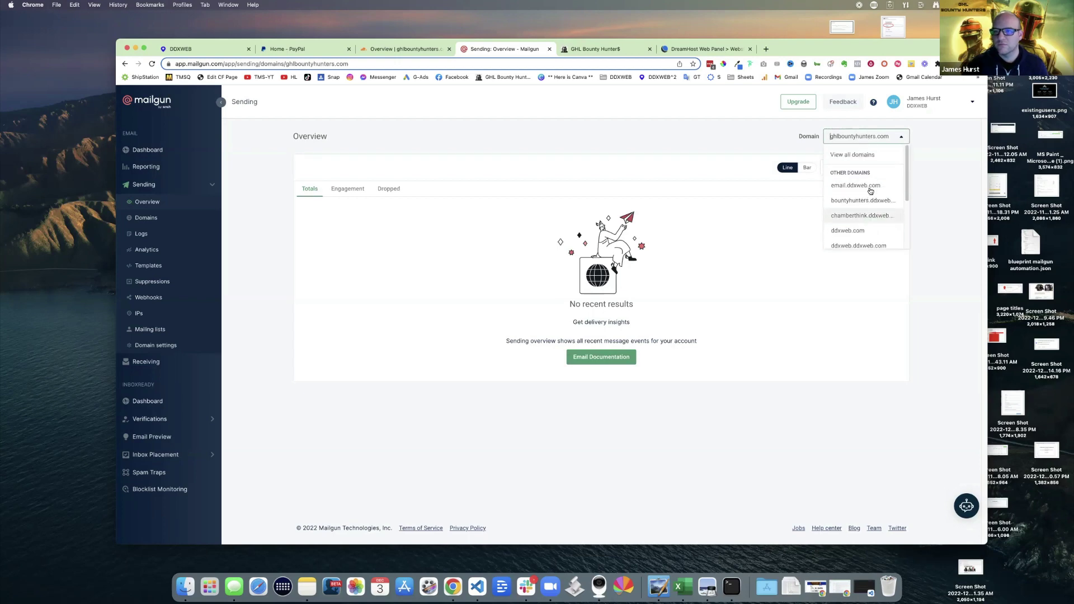
pyautogui.click(767, 142)
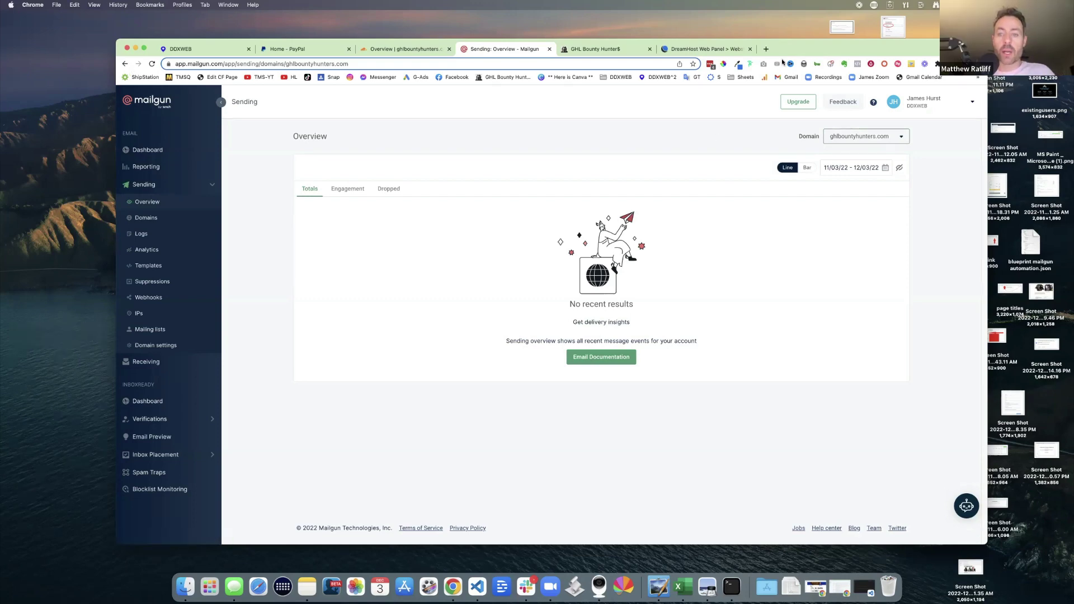
# Open Mailgun's receiving routes and examine the forward destinations and description of the catch_all() route.
pyautogui.moveTo(799, 51); pyautogui.dragTo(824, 44)
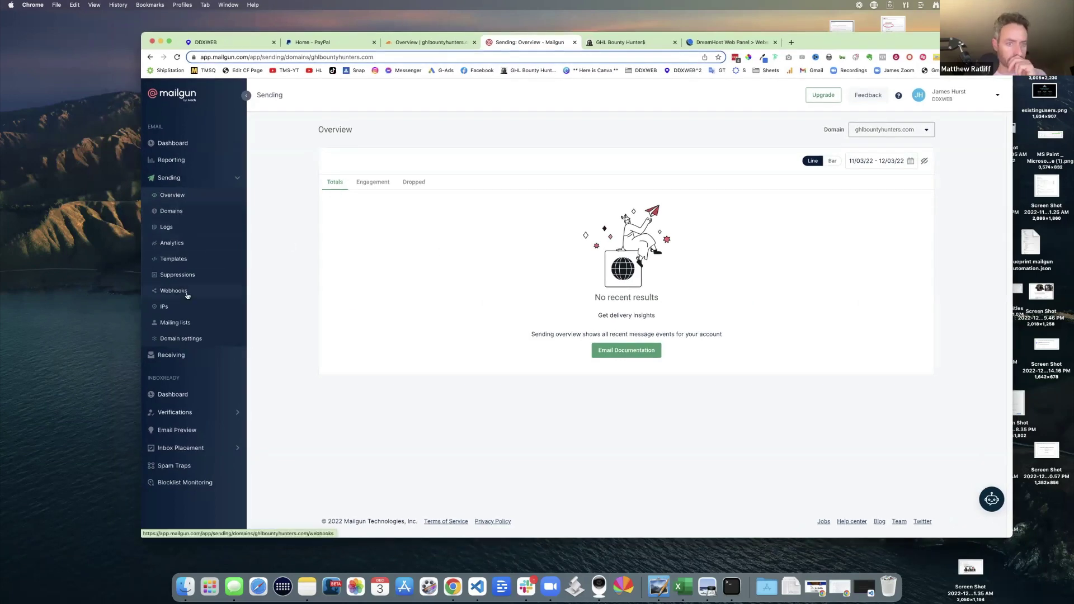
pyautogui.click(171, 356)
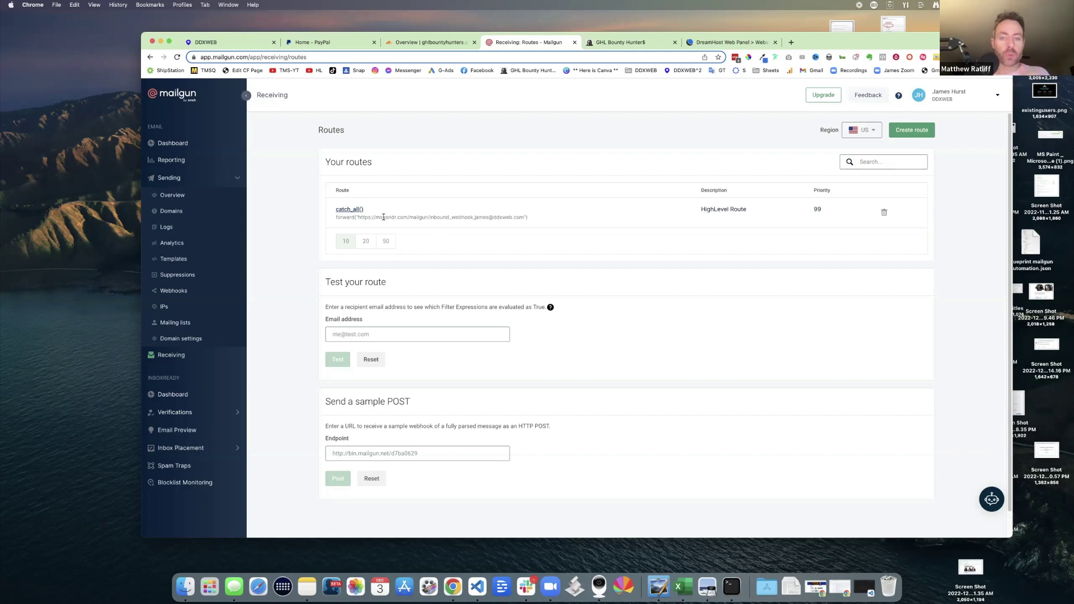
pyautogui.moveTo(355, 216); pyautogui.dragTo(527, 221)
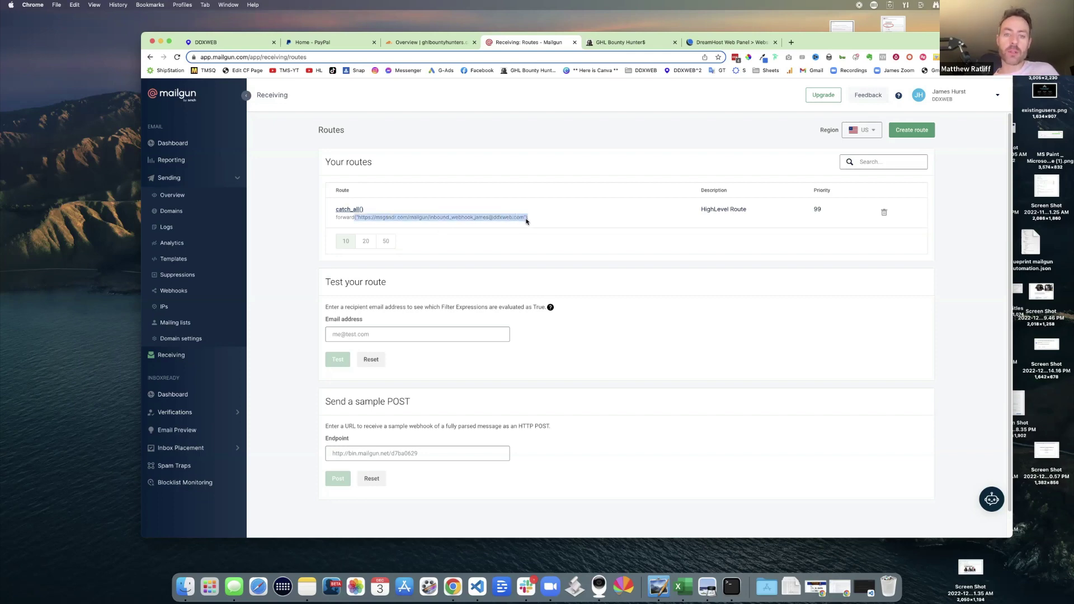
pyautogui.click(287, 234)
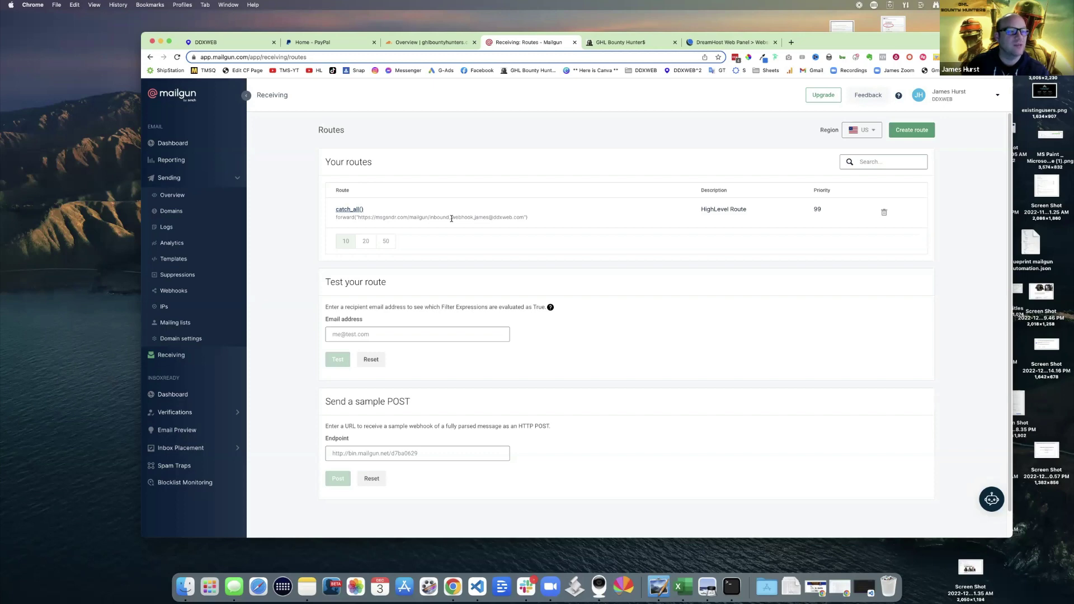
pyautogui.moveTo(418, 219); pyautogui.dragTo(517, 218)
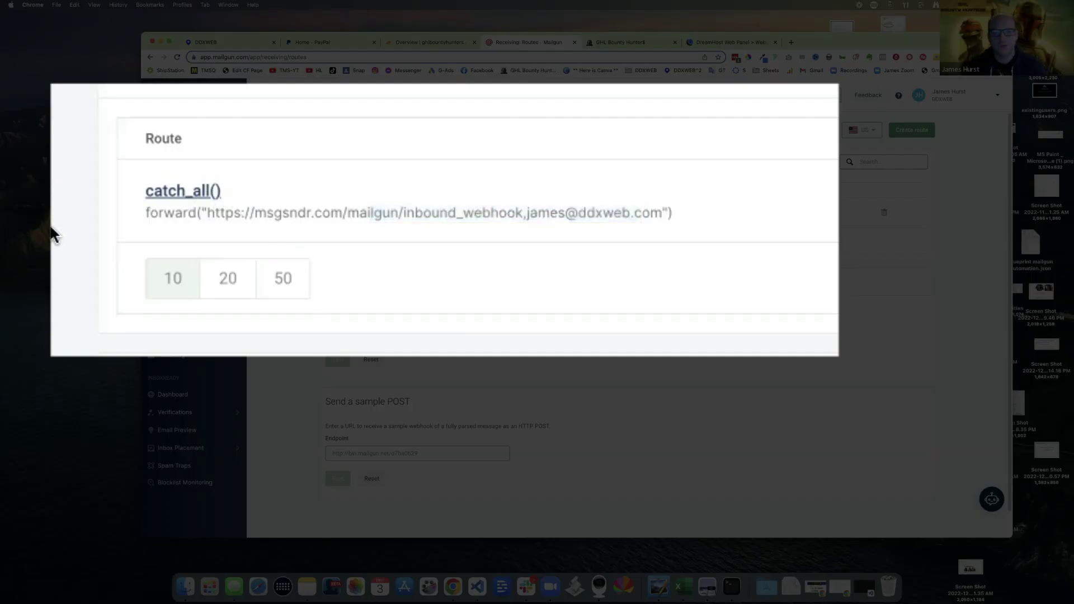
pyautogui.click(525, 214)
pyautogui.keyDown('shift'); pyautogui.click(703, 221); pyautogui.keyUp('shift')
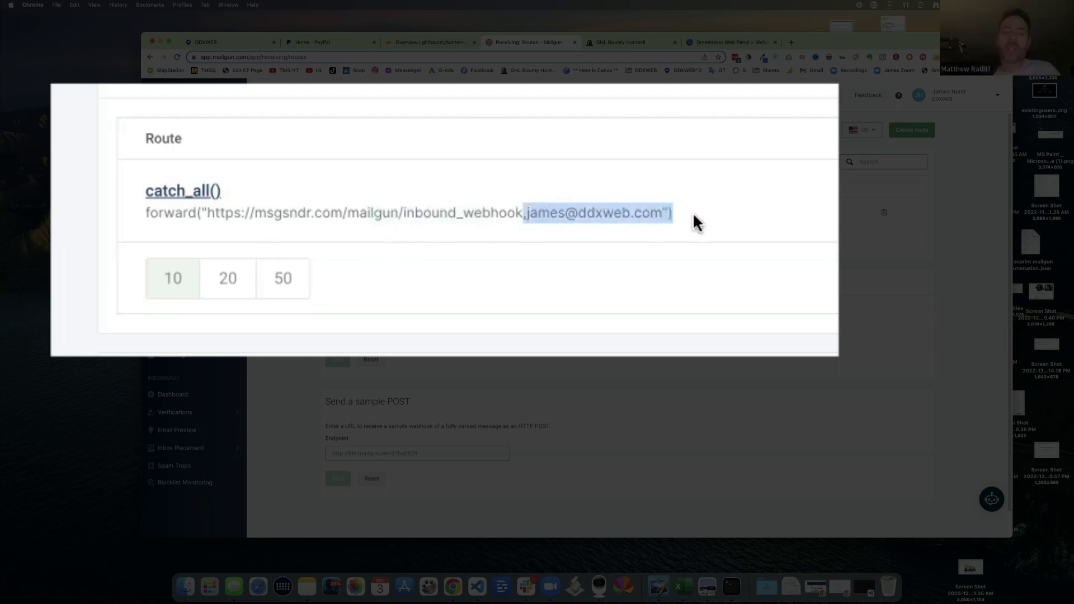
pyautogui.click(54, 247)
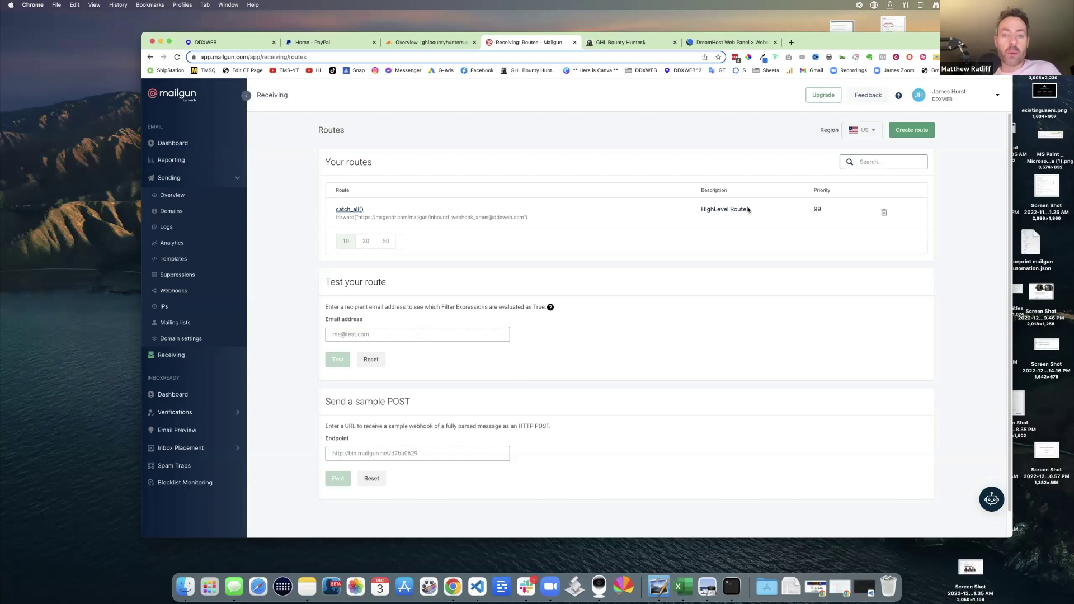
pyautogui.moveTo(706, 209); pyautogui.dragTo(744, 209)
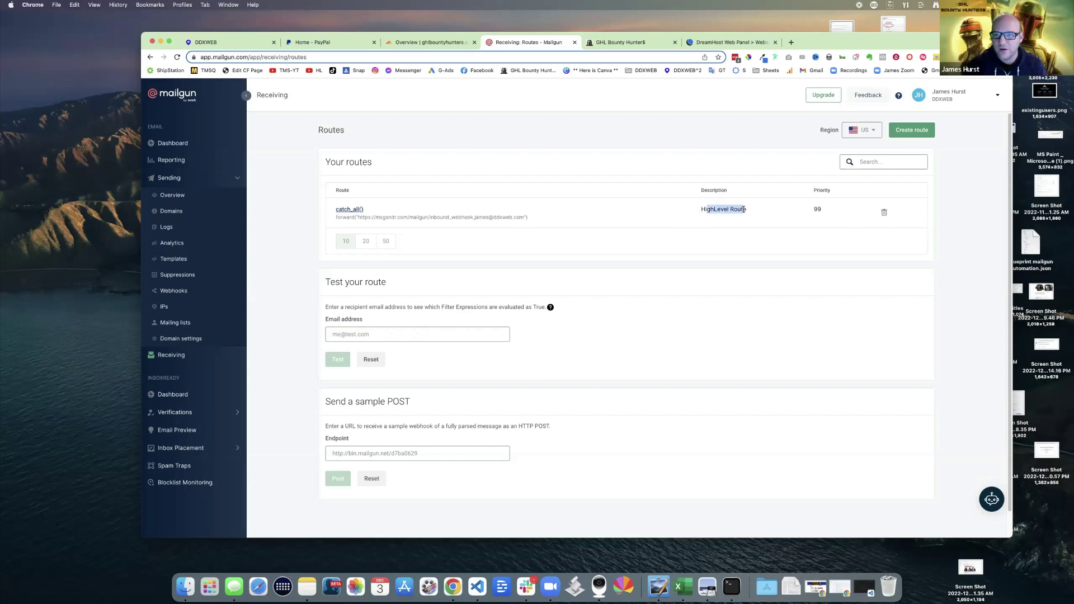
pyautogui.click(722, 209)
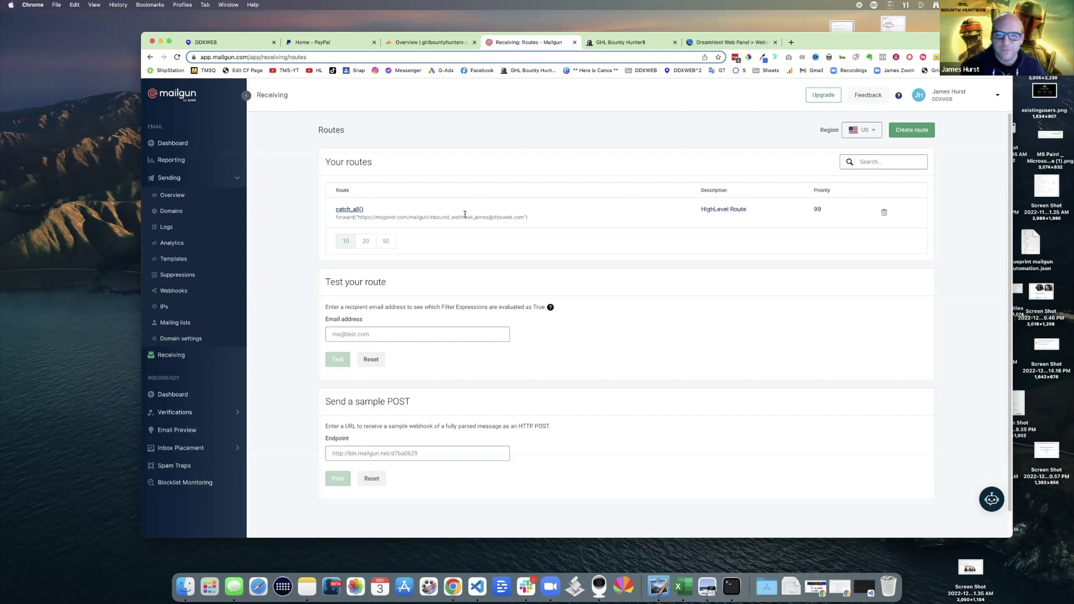
pyautogui.click(344, 209)
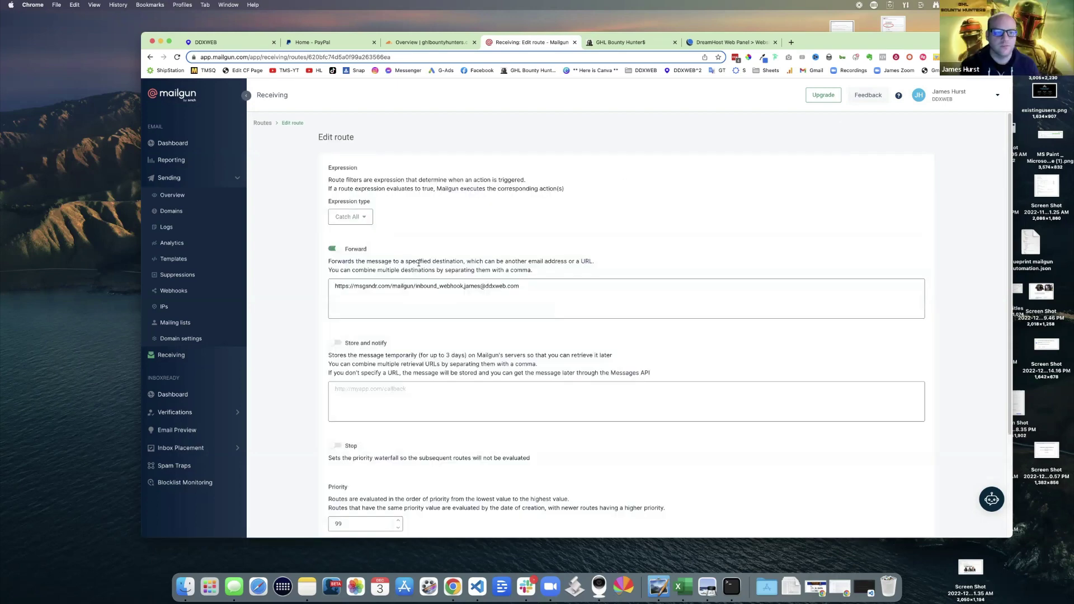
pyautogui.scroll(-5, 418, 263)
pyautogui.click(428, 427)
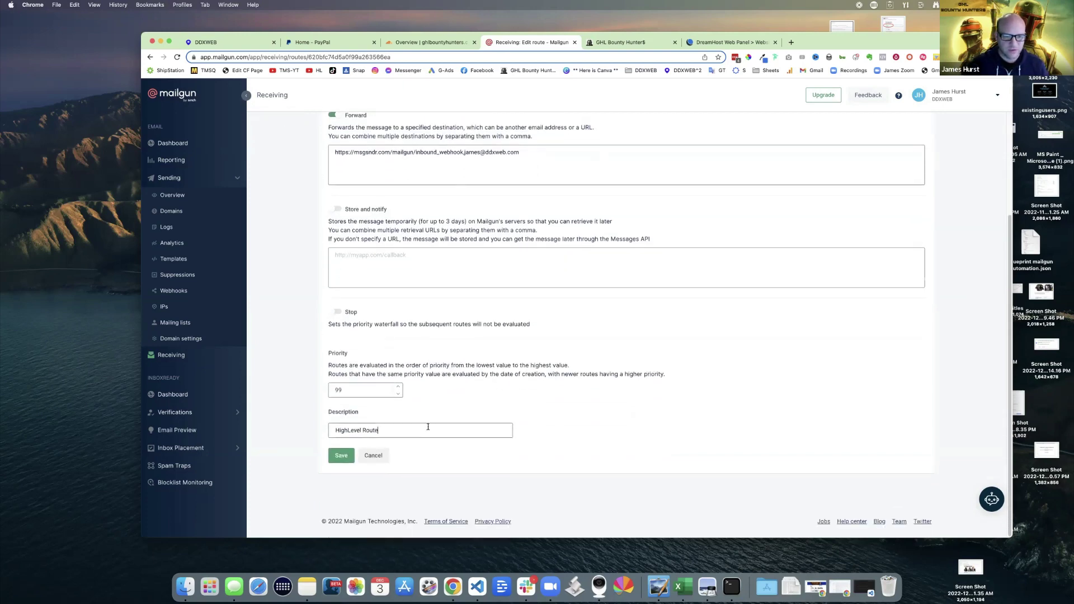
pyautogui.write('and CC')
pyautogui.write('https://youtu.be/c59ycxRsGPU  and https://youtu.be/Esy8Be9OGVg')
pyautogui.press('super+a')
pyautogui.press('BackSpace')
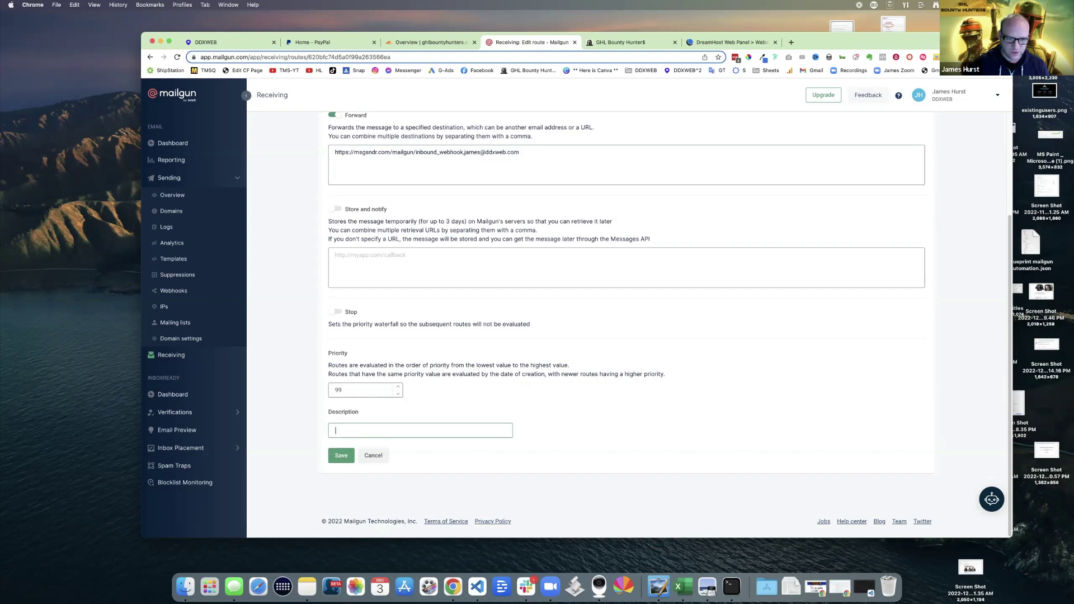
pyautogui.click(374, 455)
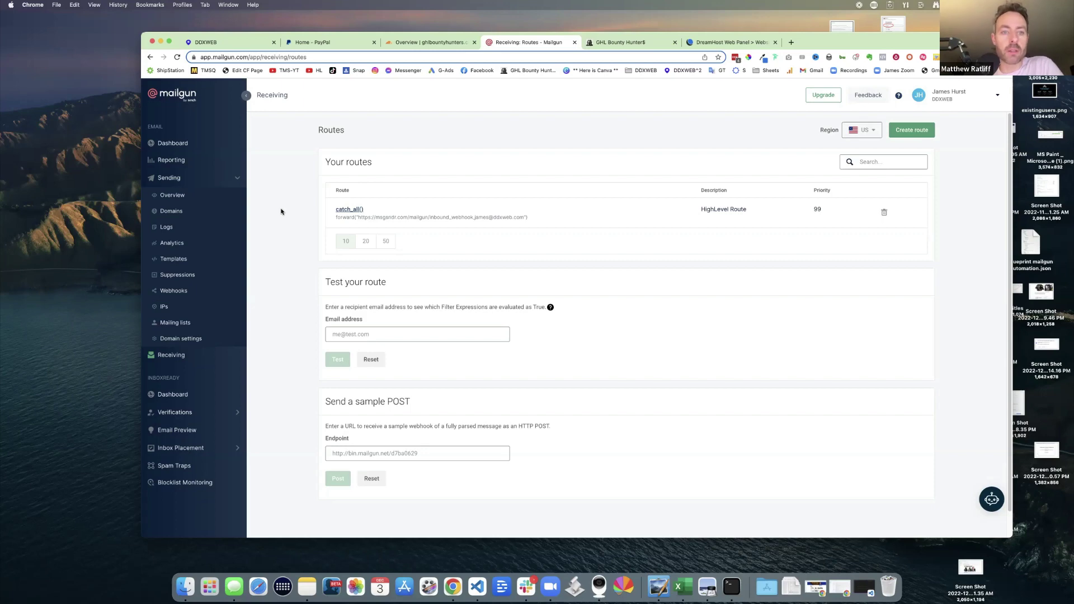
# Switch to DDXWEB, change to the agency view and open the location settings of its email services.
pyautogui.click(207, 42)
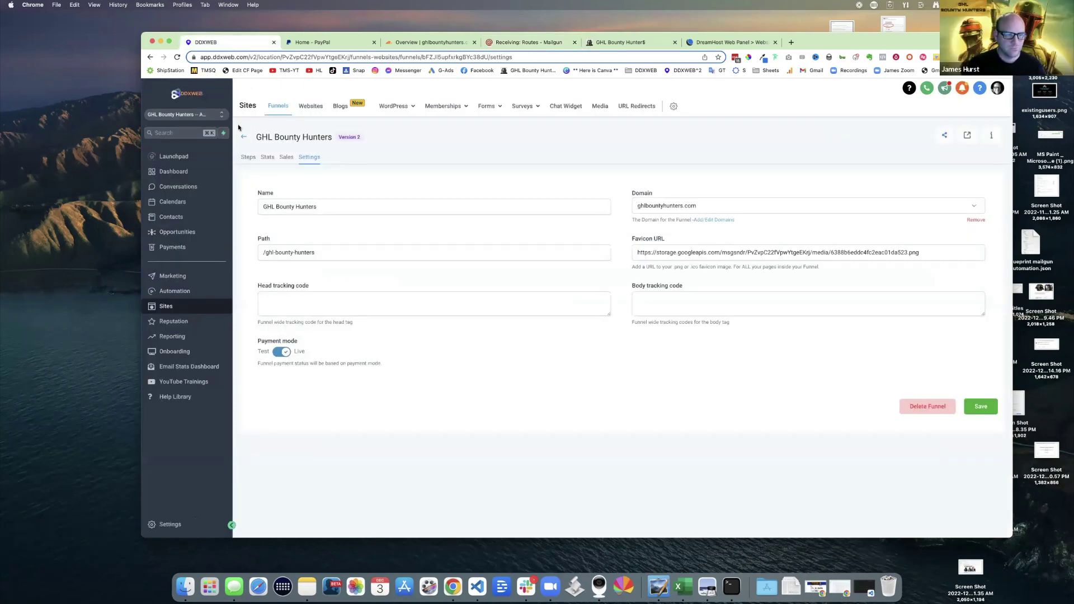
pyautogui.click(201, 116)
pyautogui.click(277, 145)
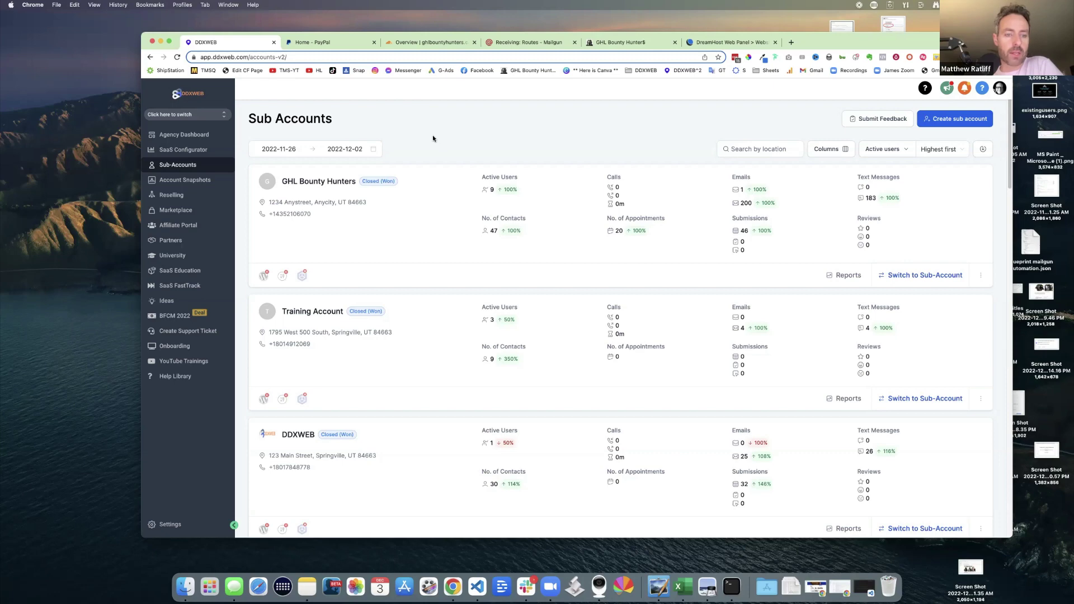
pyautogui.click(180, 520)
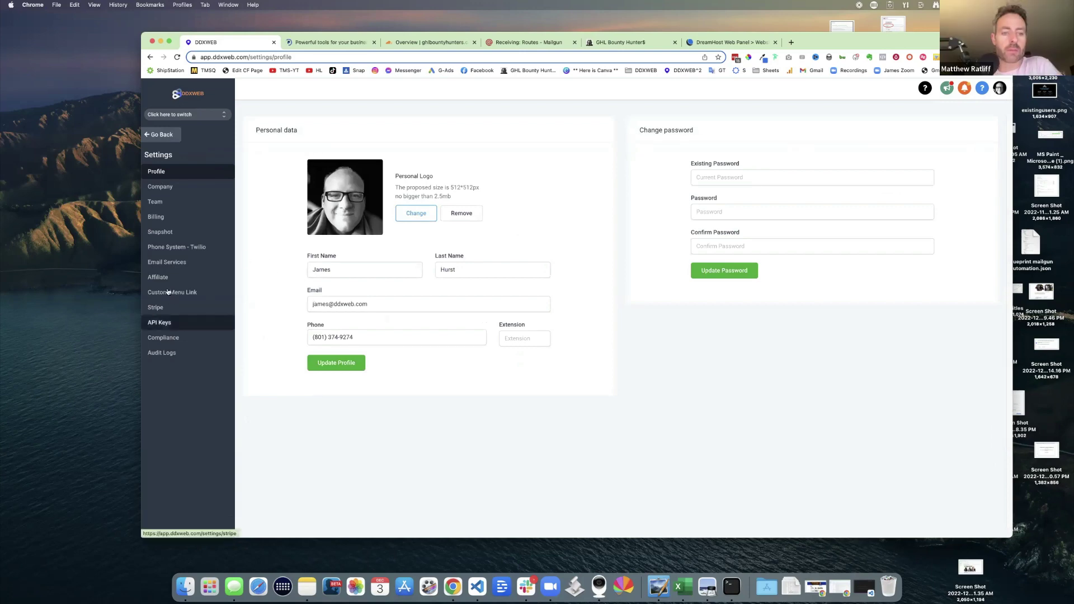
pyautogui.click(166, 262)
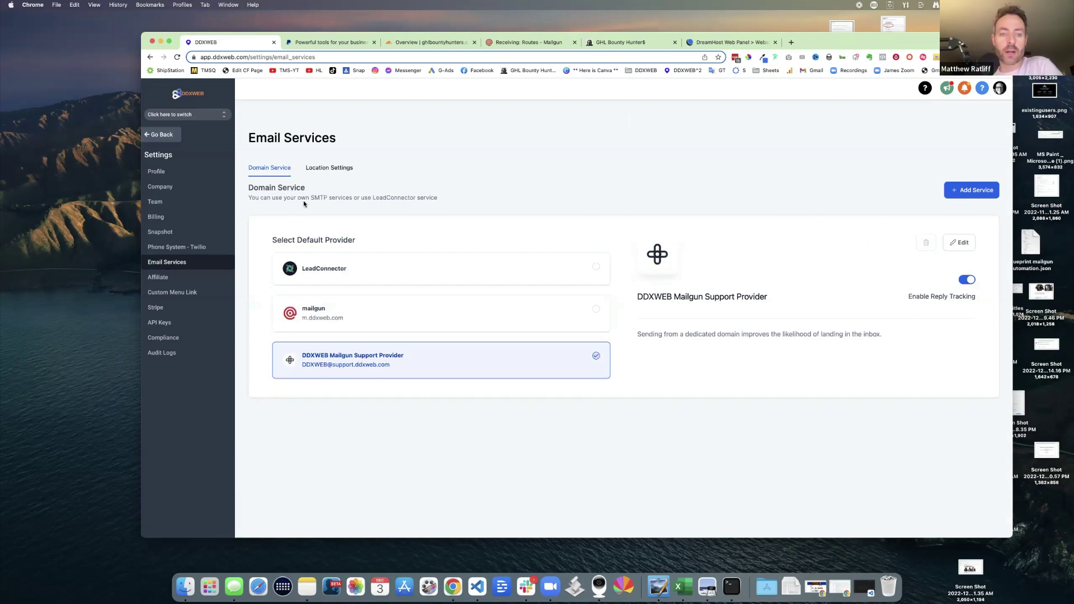
pyautogui.click(335, 170)
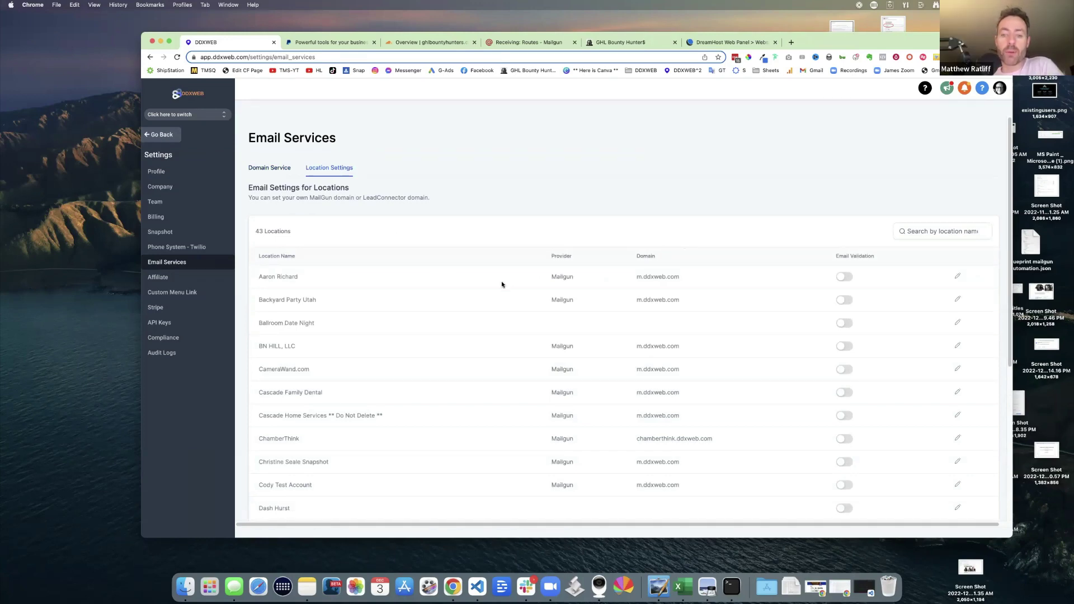
# Find the GHL Bounty Hunters location by searching the page for "bounty".
pyautogui.scroll(-1, 502, 284)
pyautogui.scroll(-3, 501, 284)
pyautogui.scroll(5, 501, 284)
pyautogui.press('super+f')
pyautogui.write('bo')
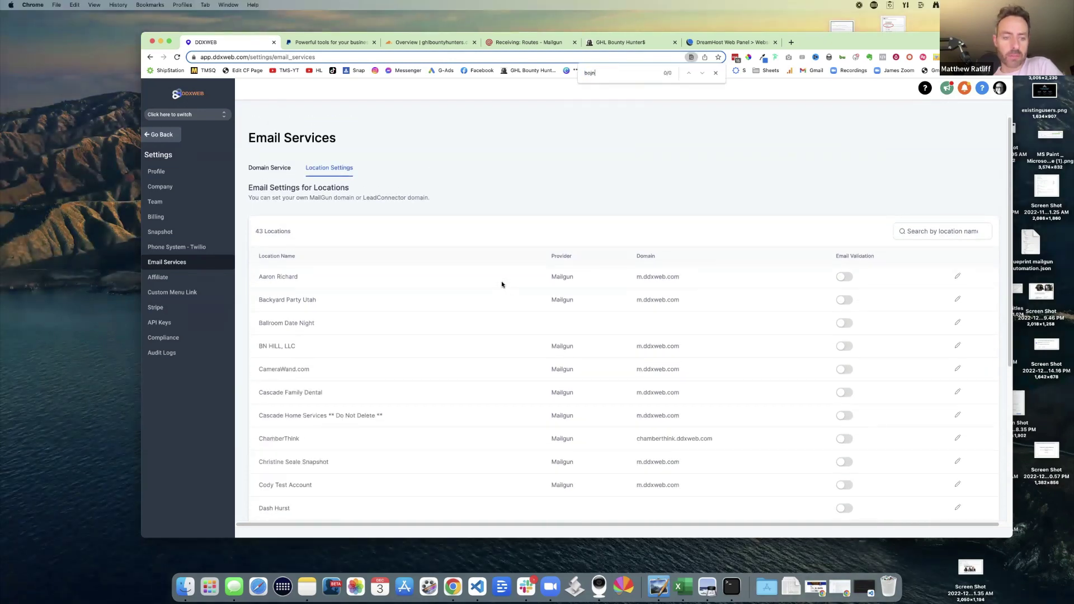
pyautogui.write('unty')
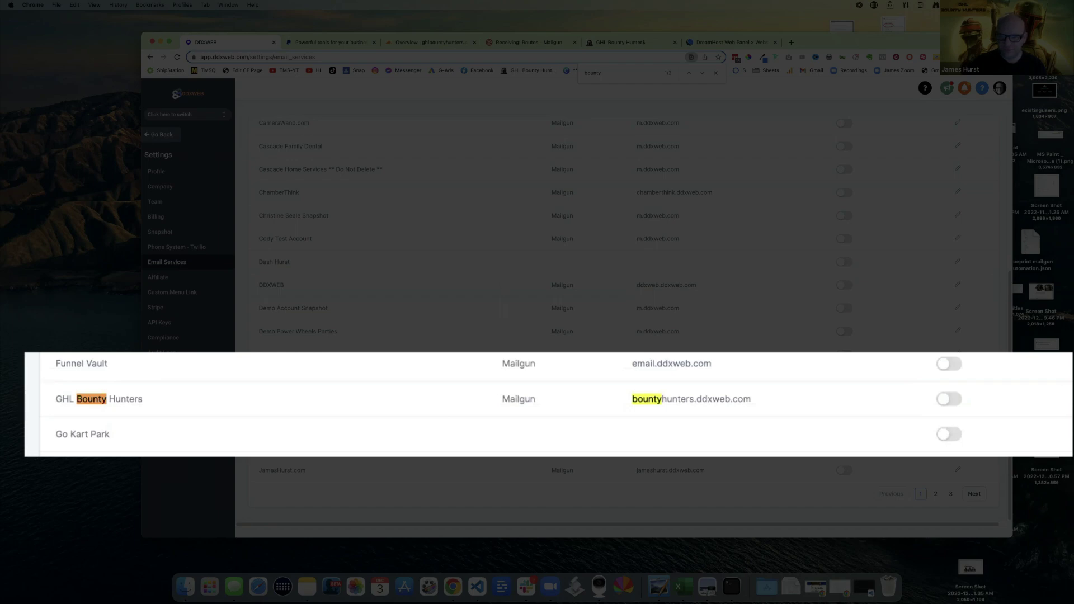
# Update the GHL Bounty Hunters email settings with the Mailgun API key and set the domain to ghlbountyhunters.com.
pyautogui.click(957, 378)
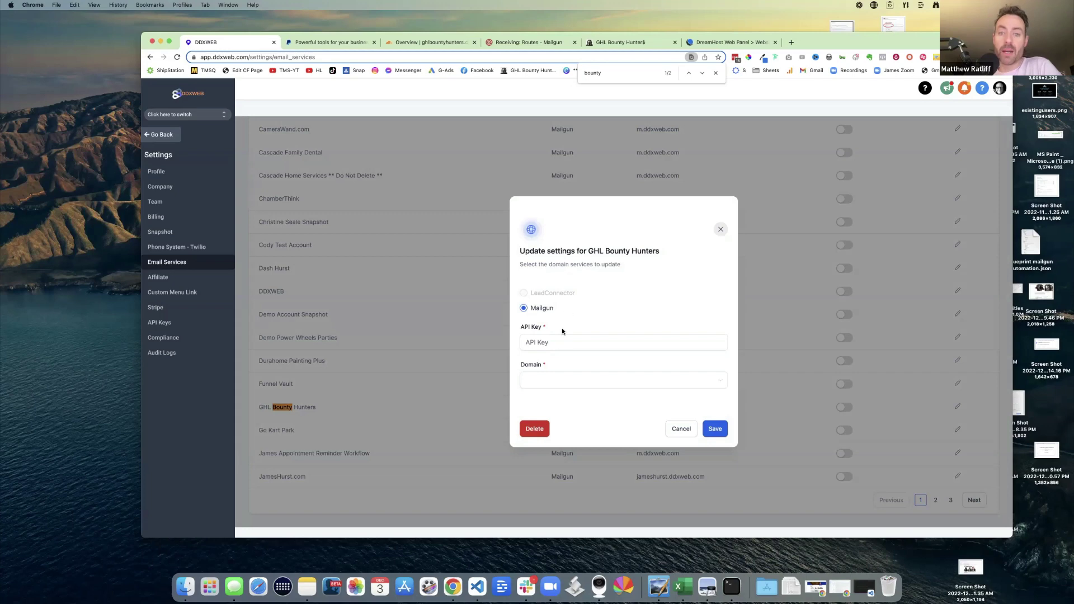
pyautogui.click(560, 342)
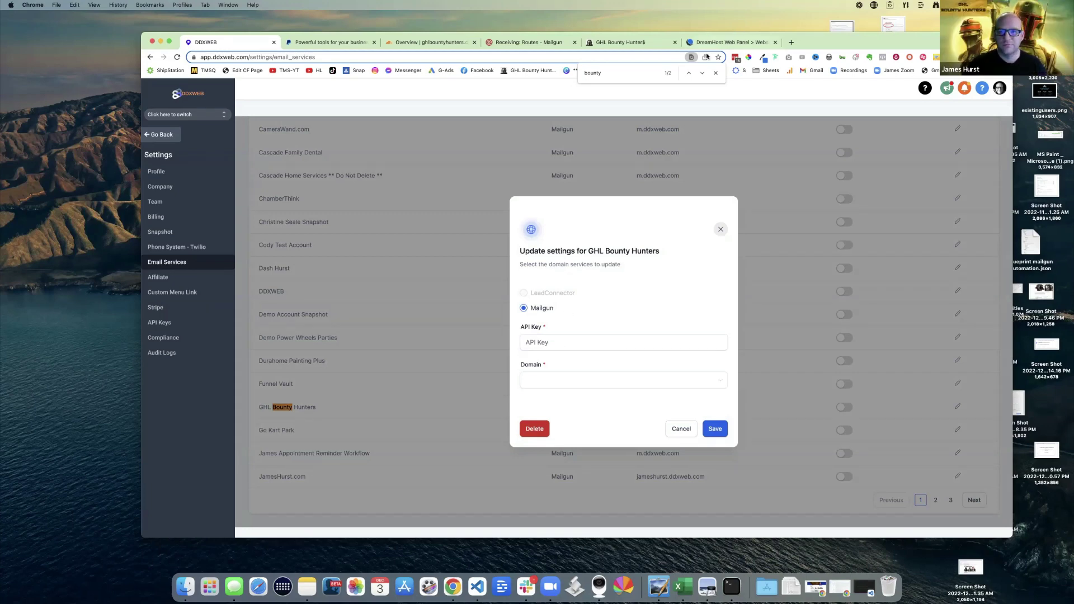
pyautogui.click(667, 56)
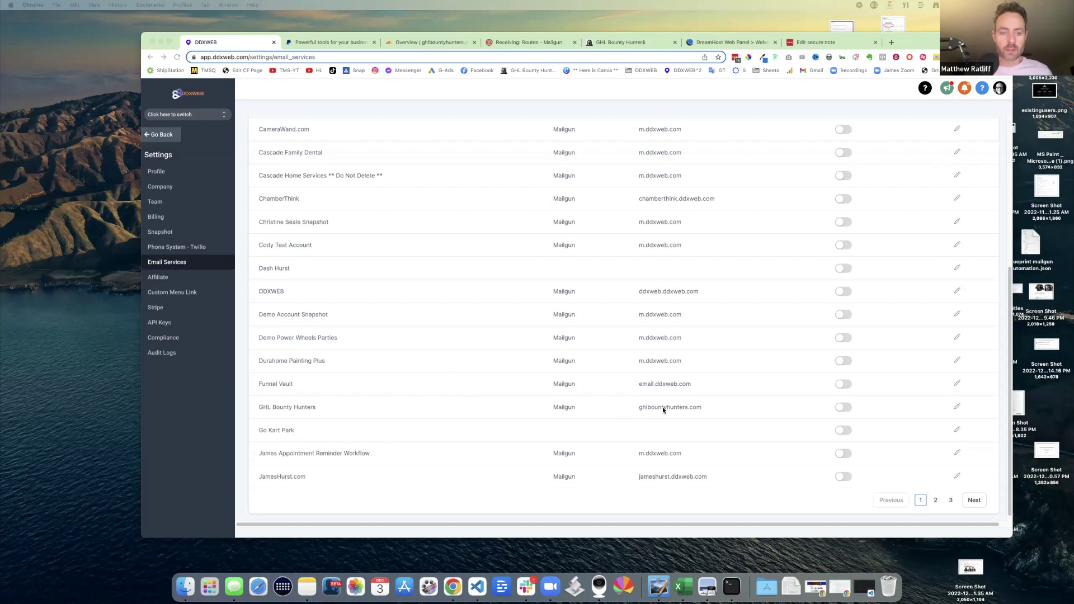
# Check the domain assigned to GHL Bounty Hunters and compare it with the other locations in the list.
pyautogui.click(310, 409)
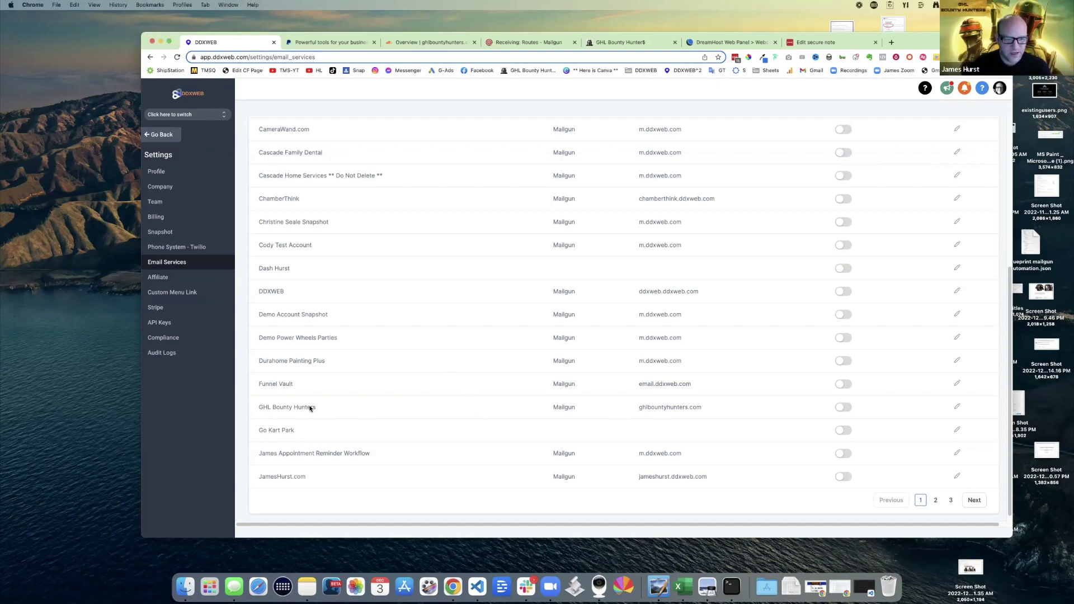
pyautogui.moveTo(270, 406); pyautogui.dragTo(289, 407)
pyautogui.click(646, 291)
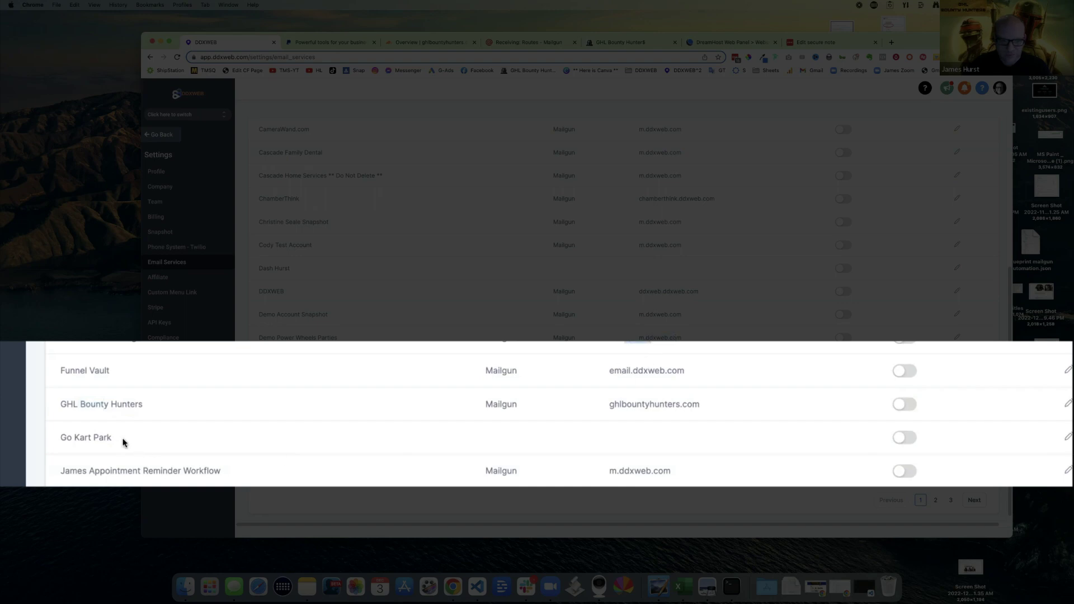
pyautogui.moveTo(68, 405); pyautogui.dragTo(140, 404)
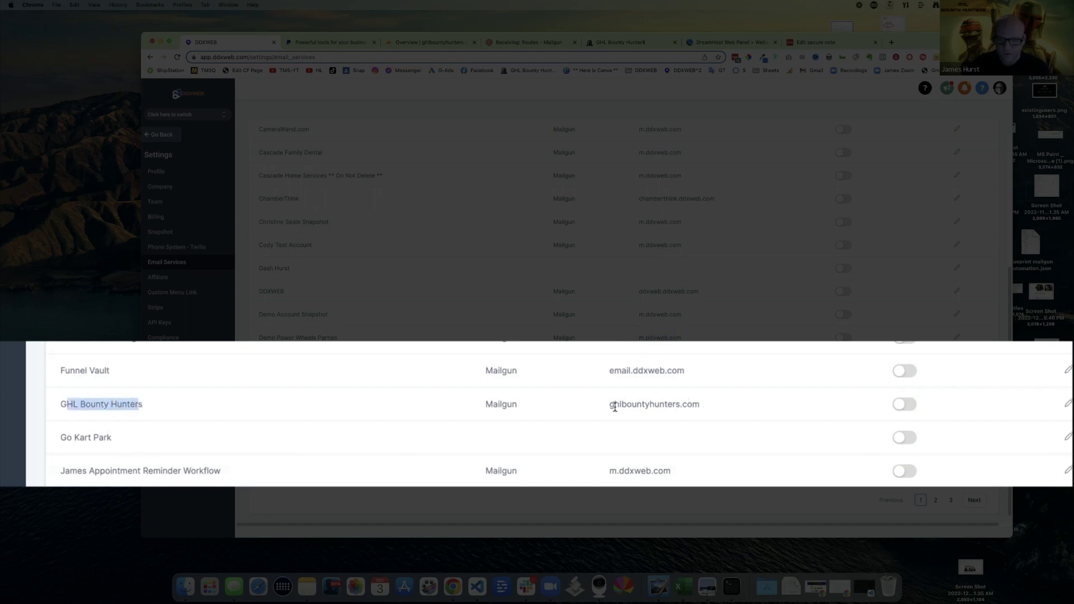
pyautogui.moveTo(608, 404); pyautogui.dragTo(717, 407)
pyautogui.scroll(3, 751, 405)
pyautogui.scroll(2, 751, 405)
pyautogui.scroll(-5, 751, 405)
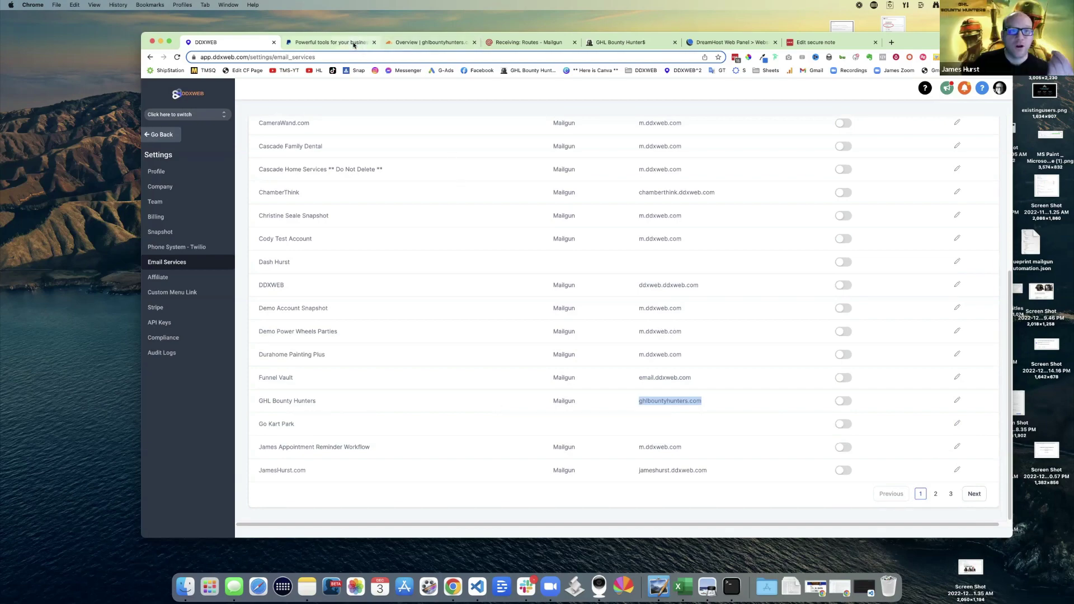
# Switch to PayPal and log in to the GHL Bounty Hunters account.
pyautogui.click(330, 42)
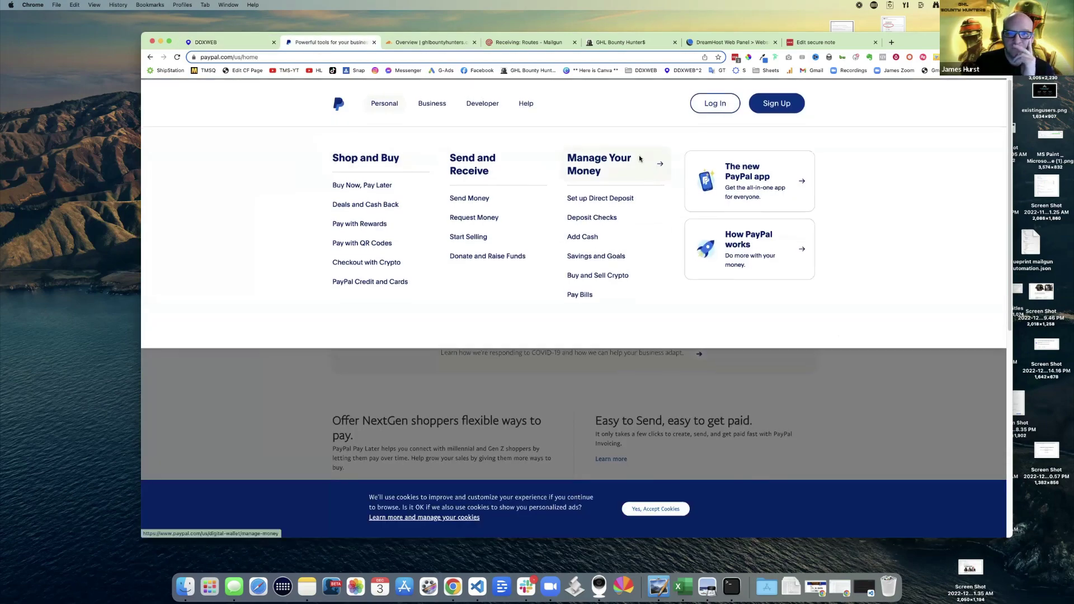
pyautogui.click(715, 102)
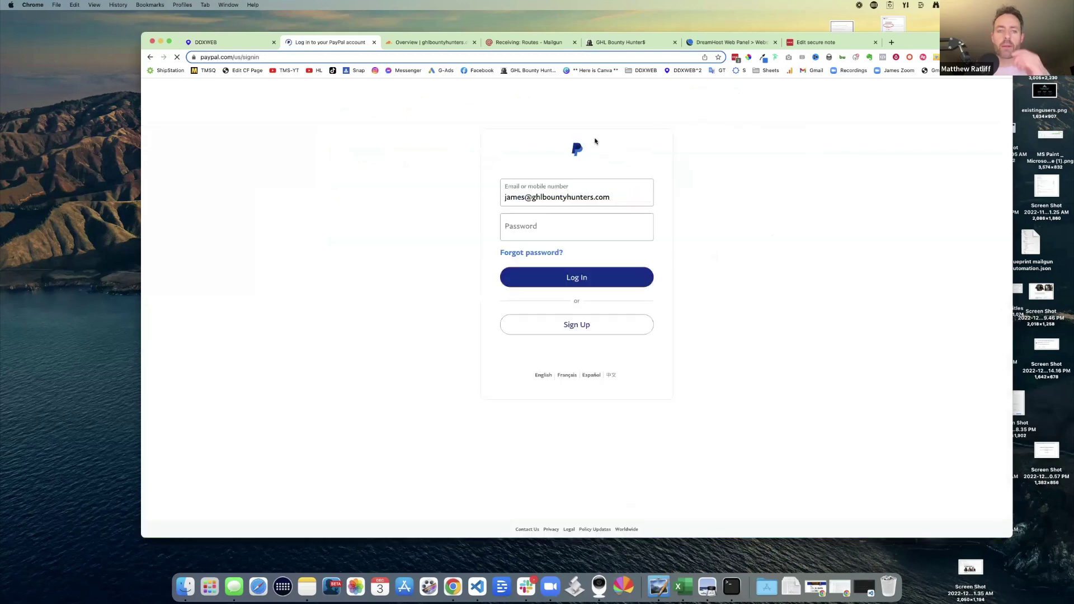
pyautogui.click(580, 275)
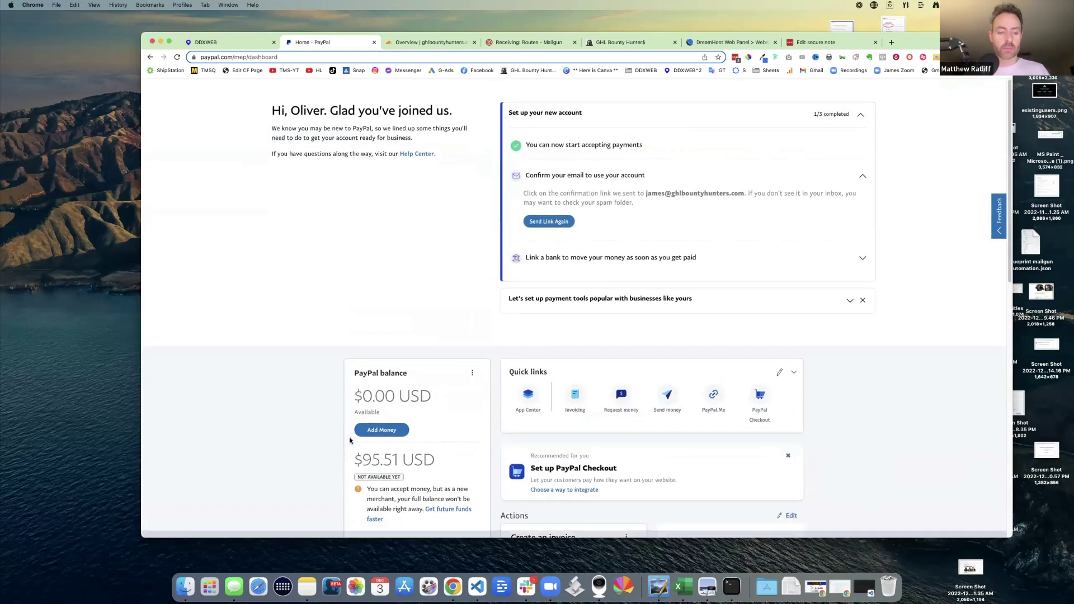
# Resend the email confirmation link for the new PayPal account.
pyautogui.tripleClick(413, 446)
pyautogui.click(405, 348)
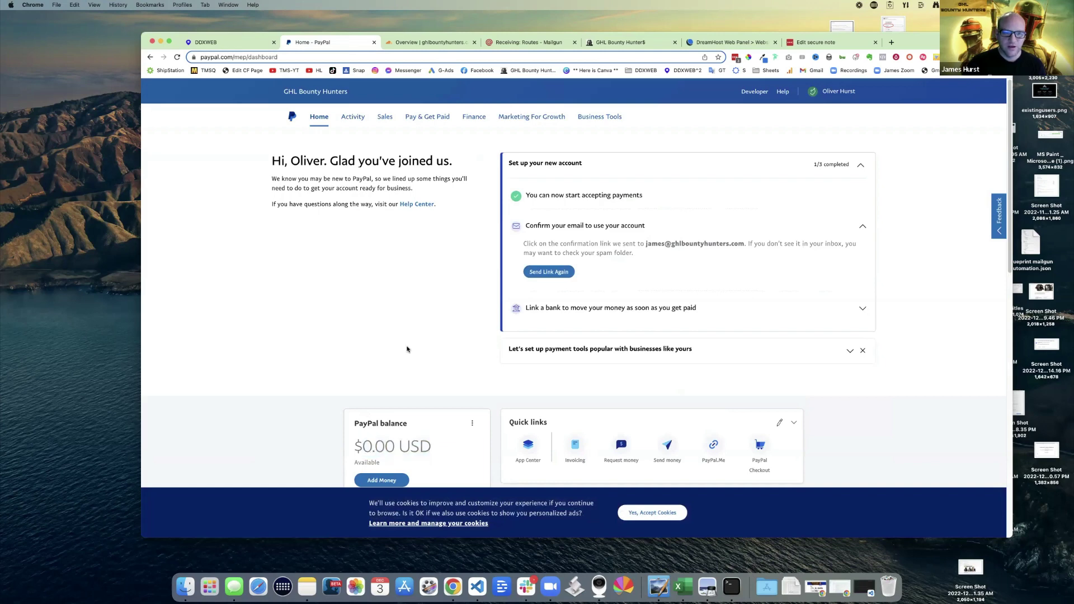
pyautogui.click(554, 274)
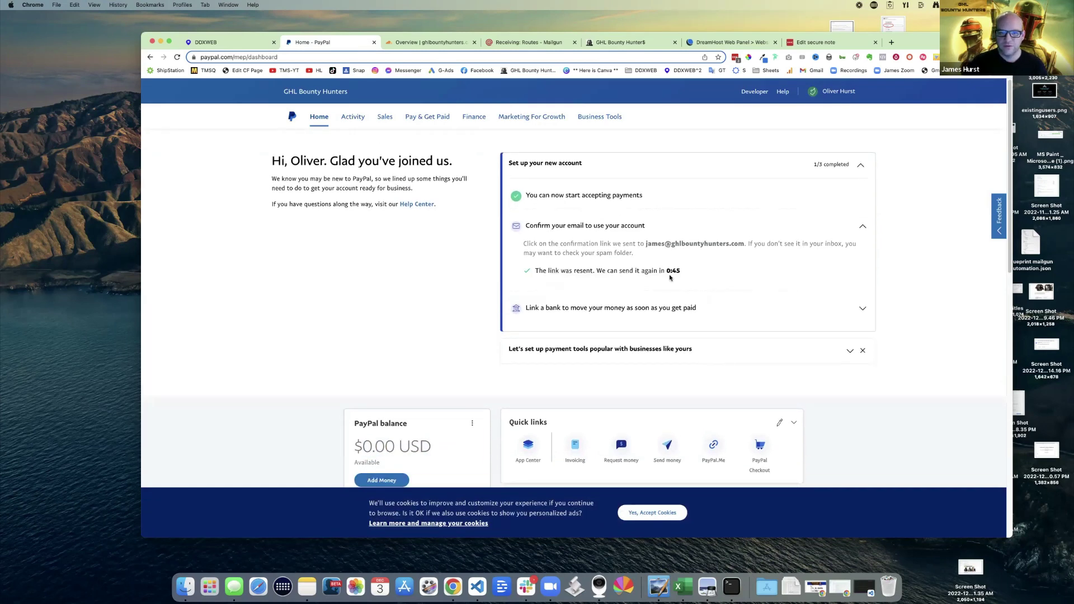
pyautogui.moveTo(561, 270); pyautogui.dragTo(698, 273)
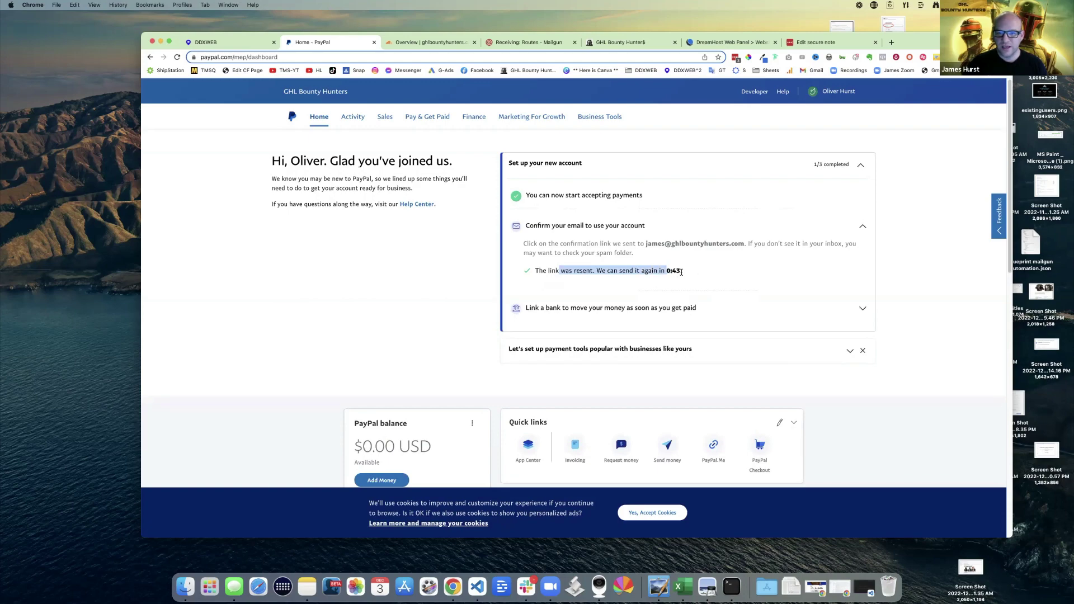
# Return to DDXWEB and switch to the GHL Bounty Hunters sub-account.
pyautogui.click(241, 43)
pyautogui.click(185, 114)
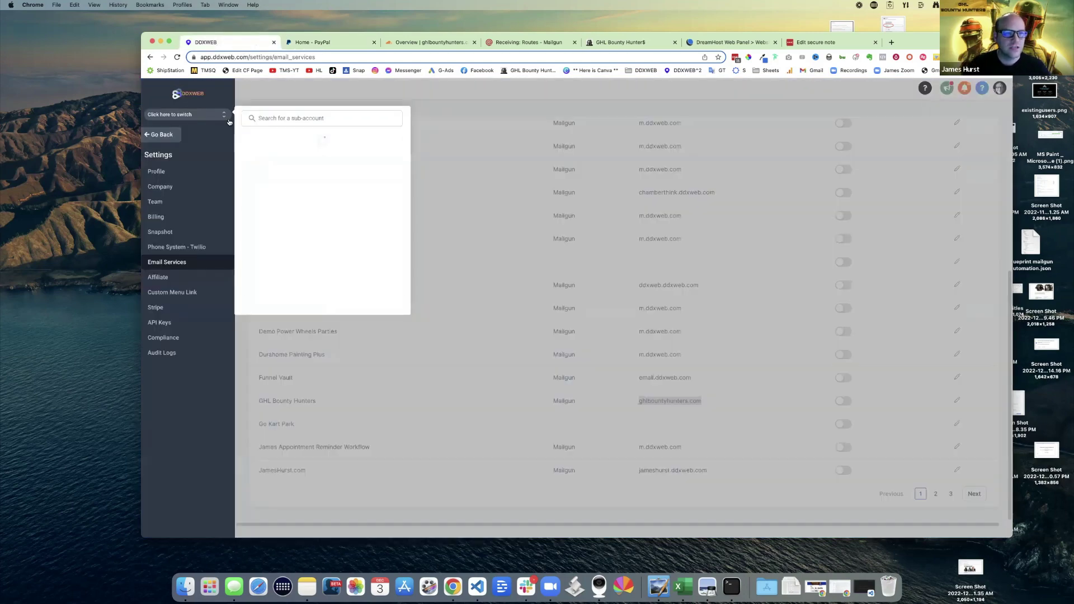
pyautogui.click(286, 160)
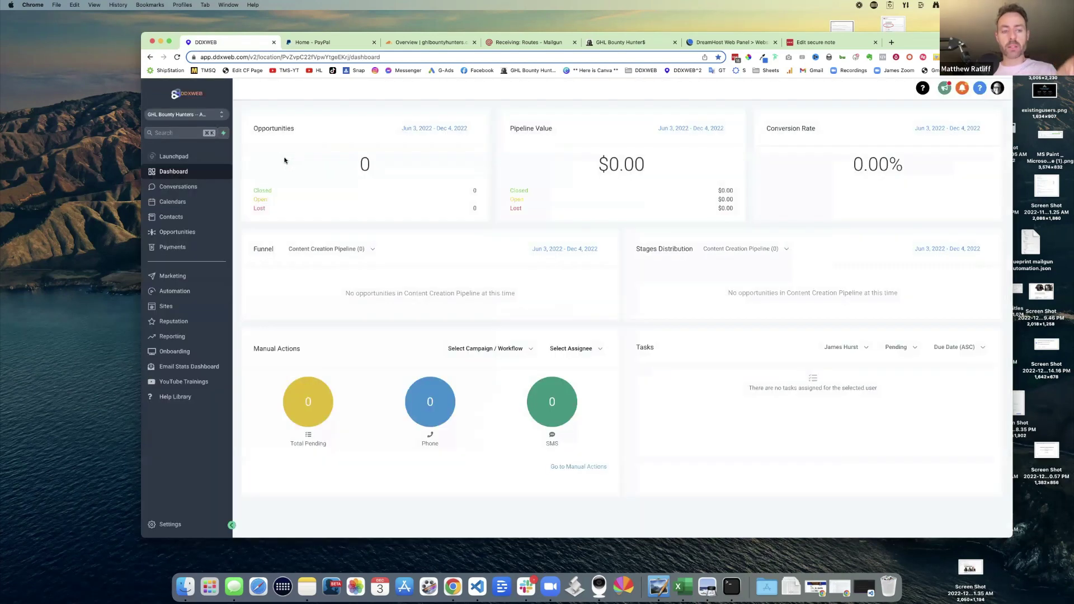
# Open the sub-account's conversations and look through all messages for PayPal's confirmation email.
pyautogui.click(169, 188)
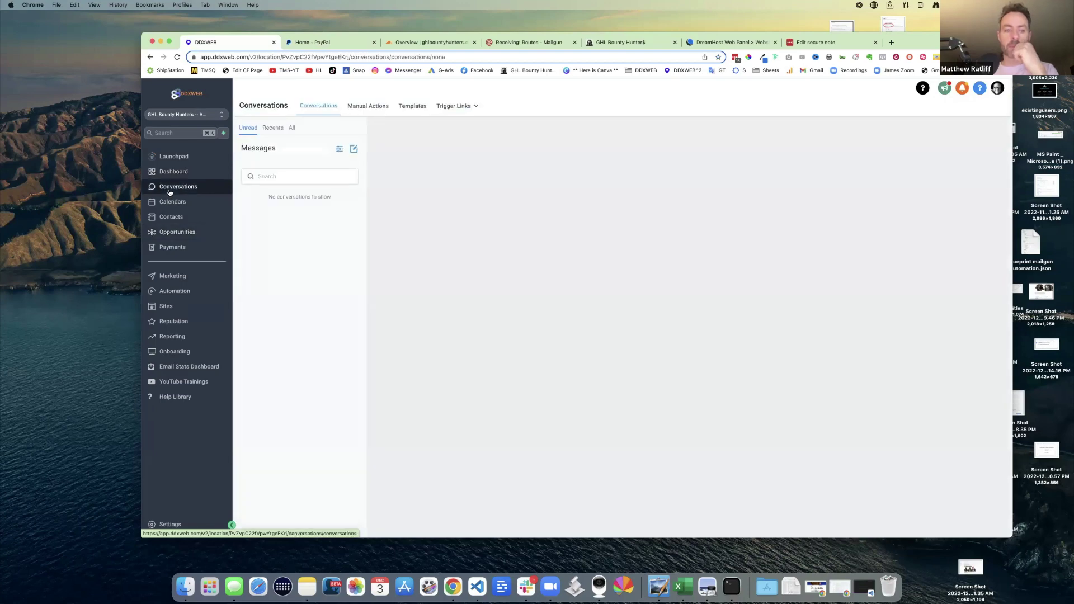
pyautogui.click(294, 130)
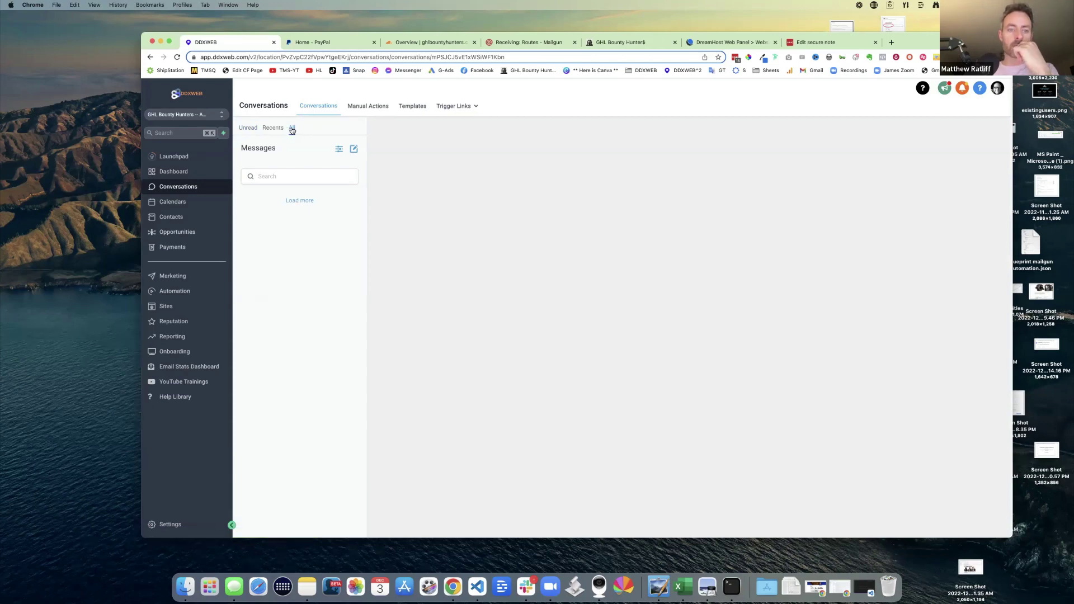
pyautogui.click(297, 202)
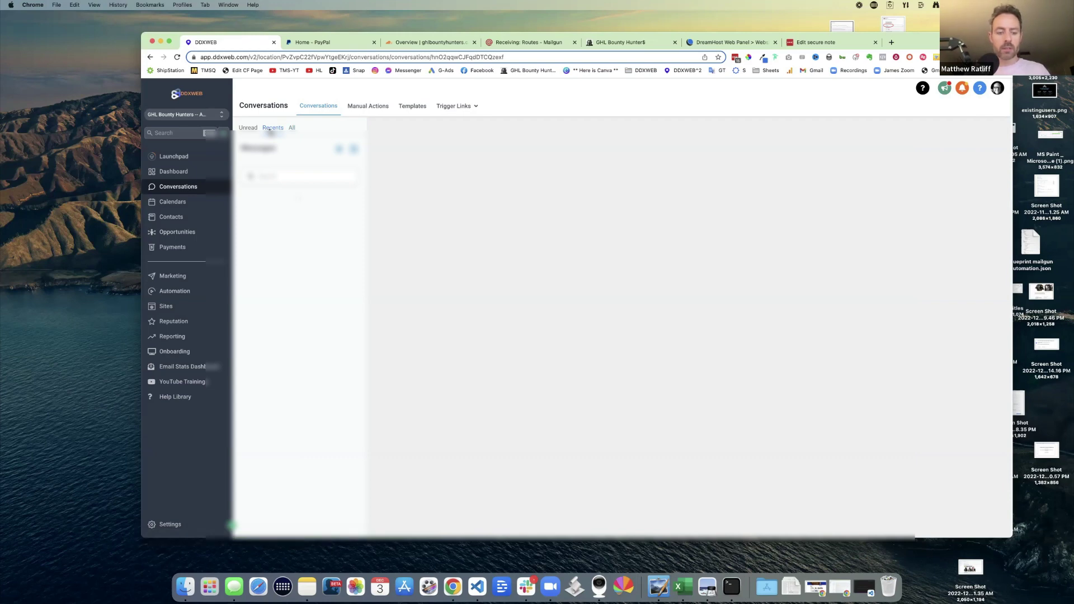
pyautogui.click(290, 128)
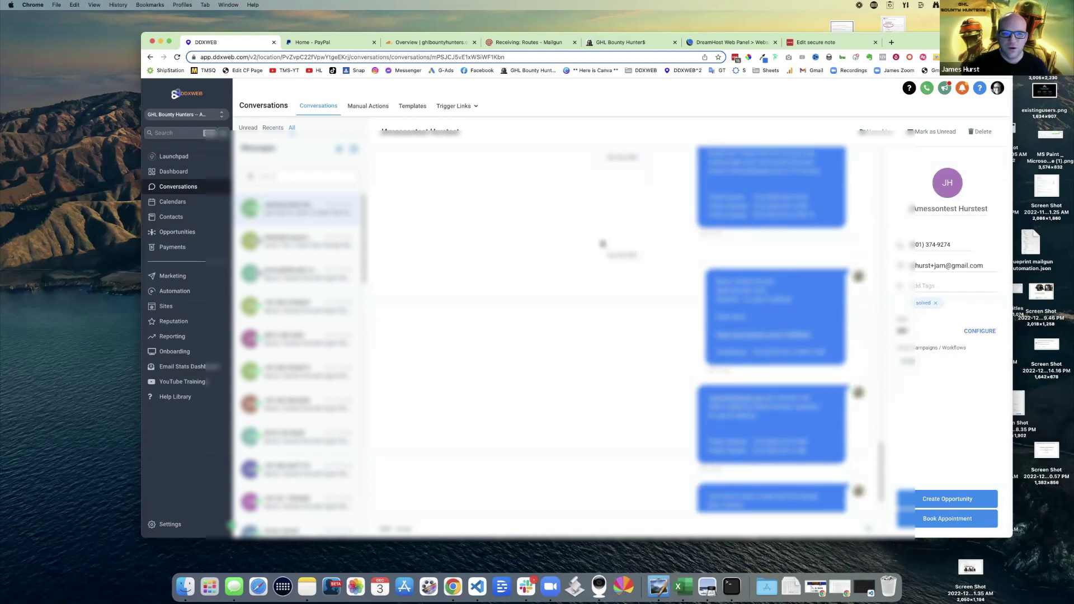
pyautogui.scroll(-2, 602, 244)
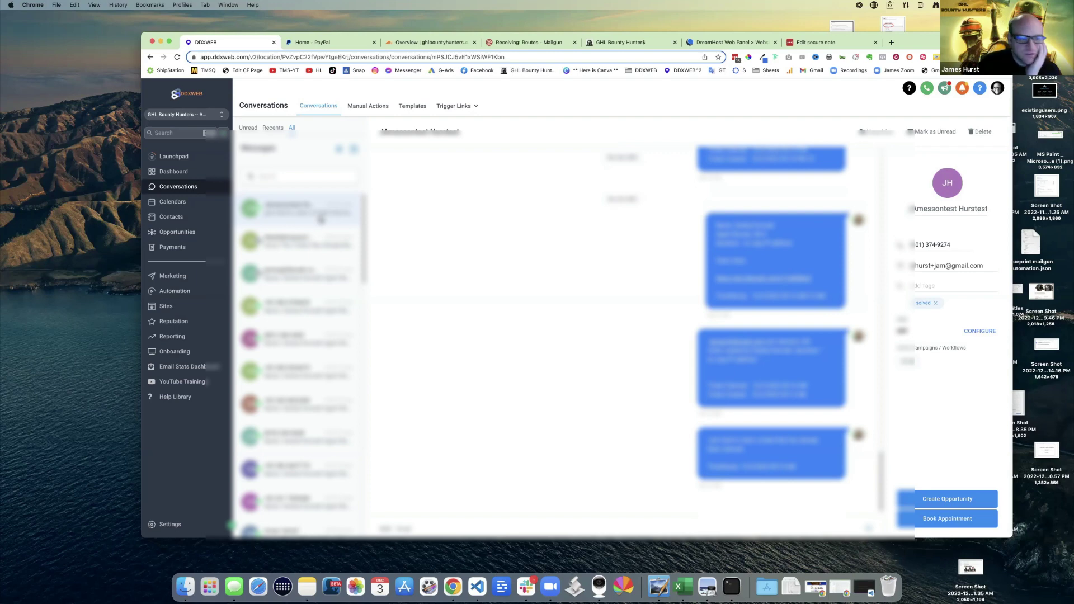
# Copy the account email address from PayPal's confirmation notice and search the DDXWEB contacts for it.
pyautogui.click(171, 217)
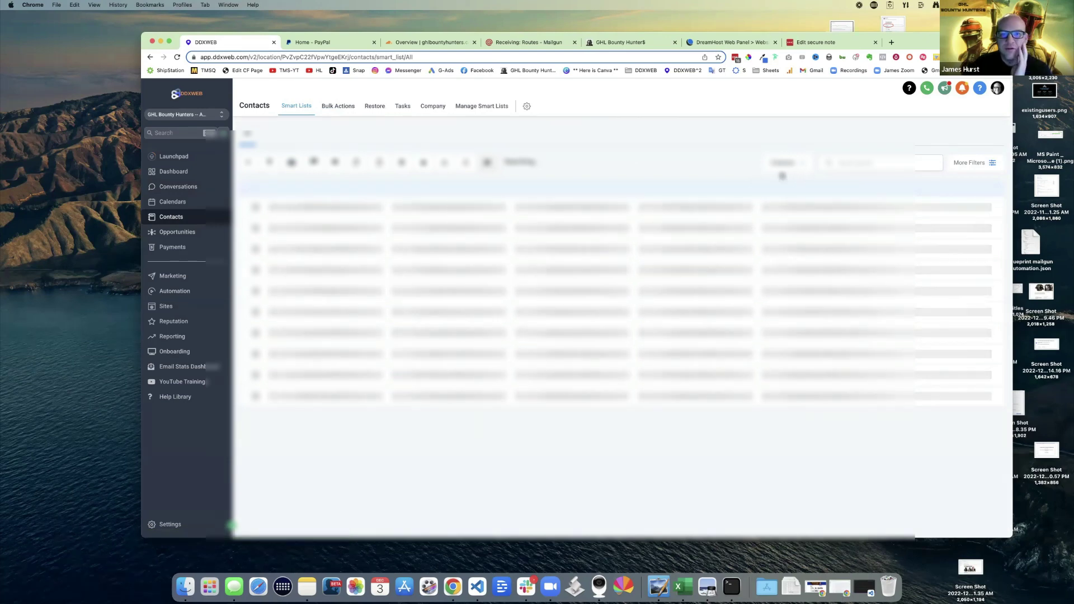
pyautogui.click(843, 163)
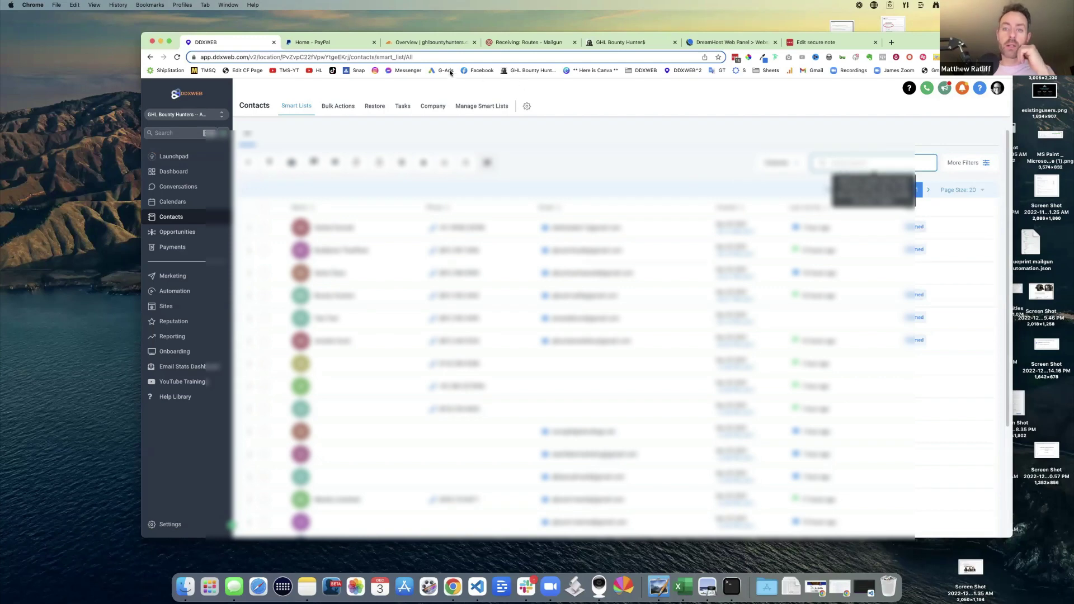
pyautogui.click(349, 44)
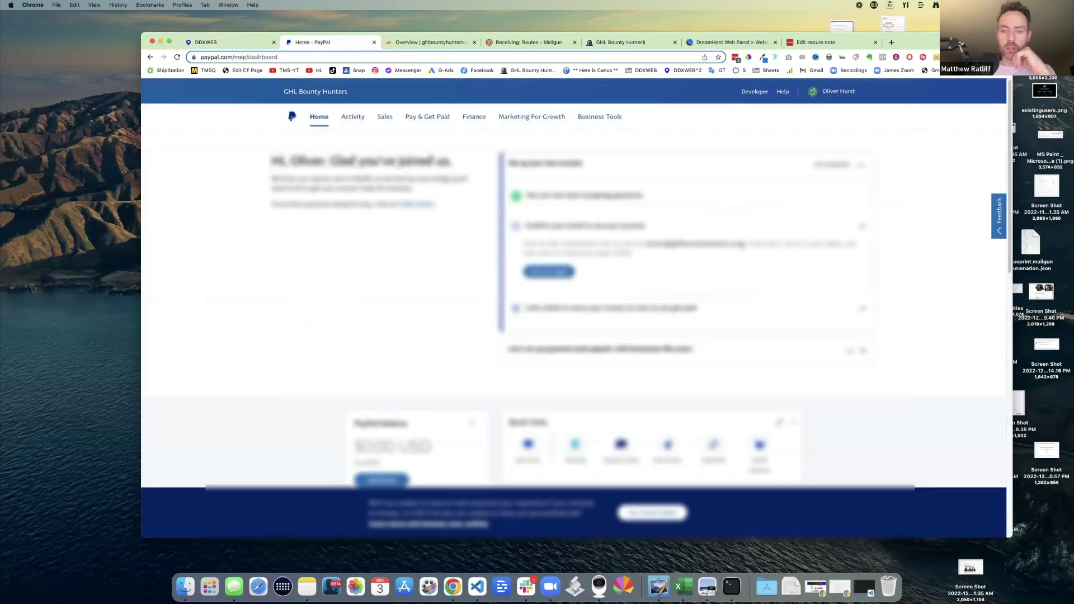
pyautogui.moveTo(744, 244); pyautogui.dragTo(647, 244)
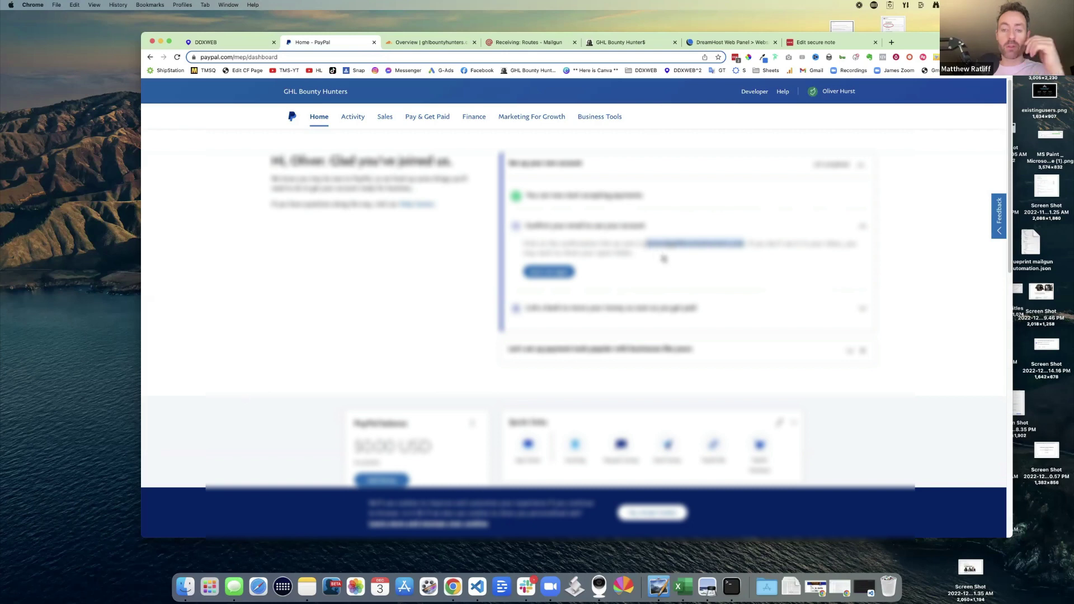
pyautogui.click(230, 42)
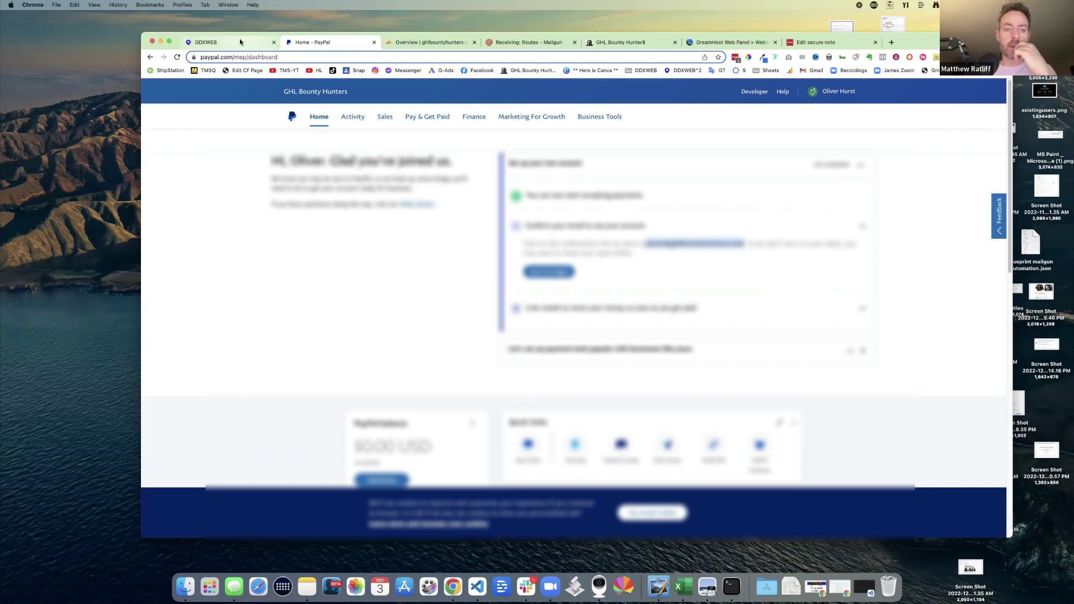
pyautogui.click(872, 161)
pyautogui.press('super+v')
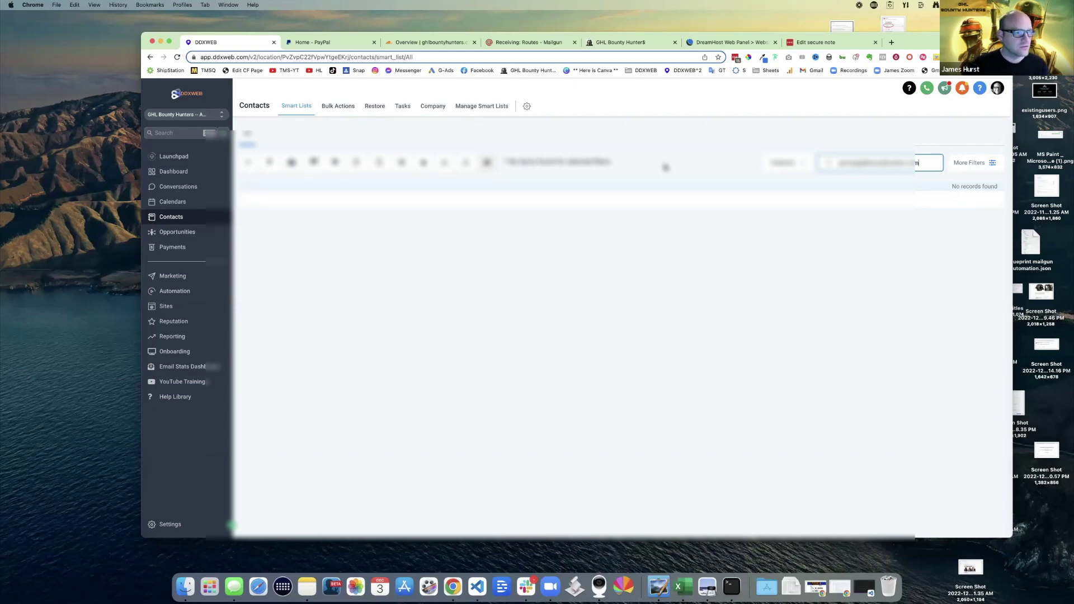
pyautogui.click(661, 169)
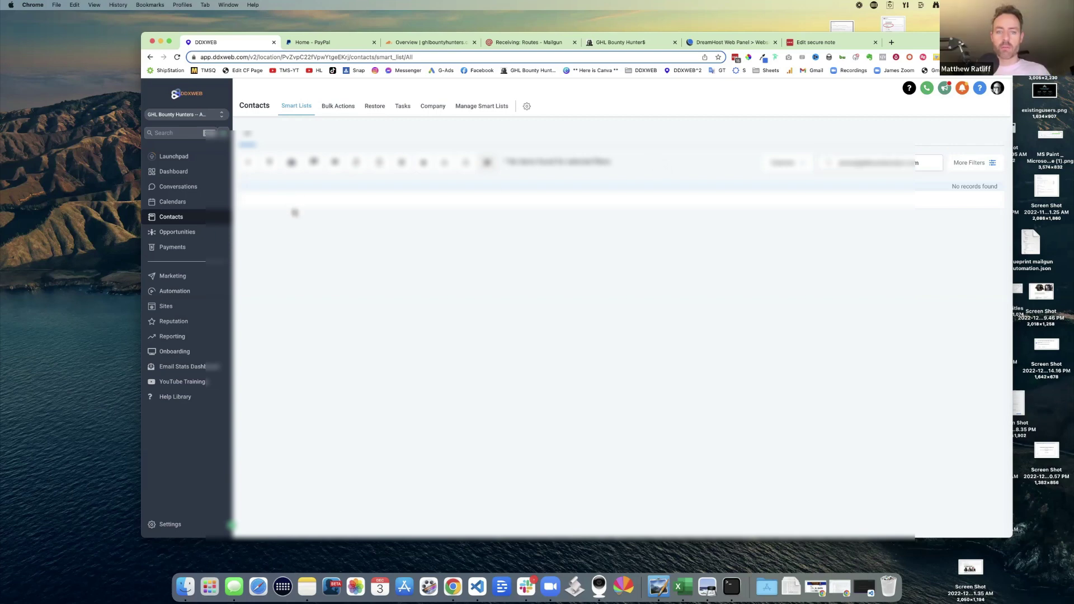
# Recheck the sub-account's conversations and view the Gmail inbox under the DDXWEB browser profile.
pyautogui.click(178, 187)
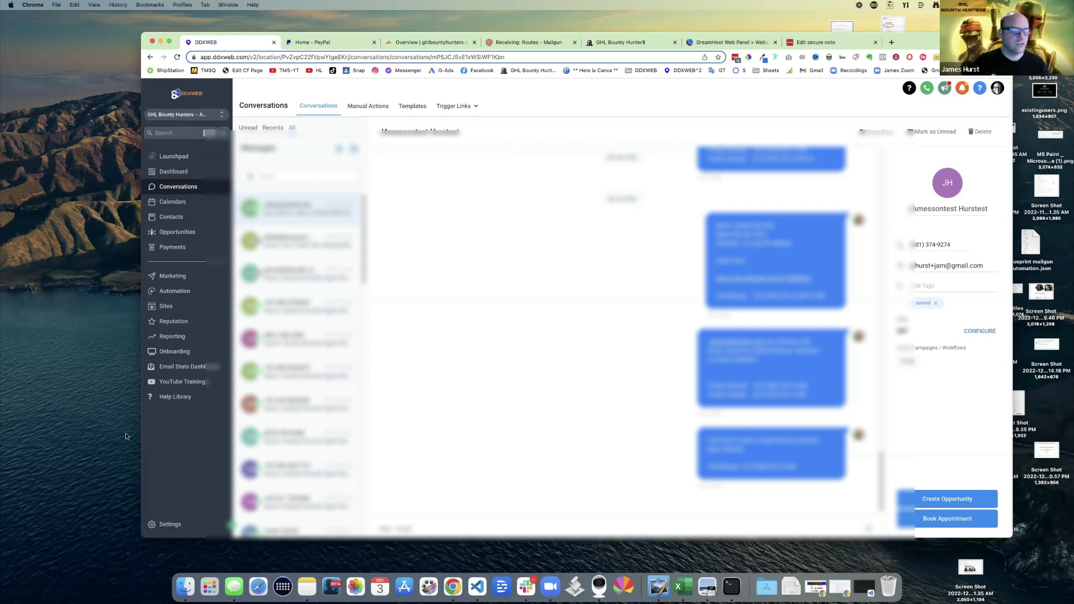
pyautogui.click(1001, 58)
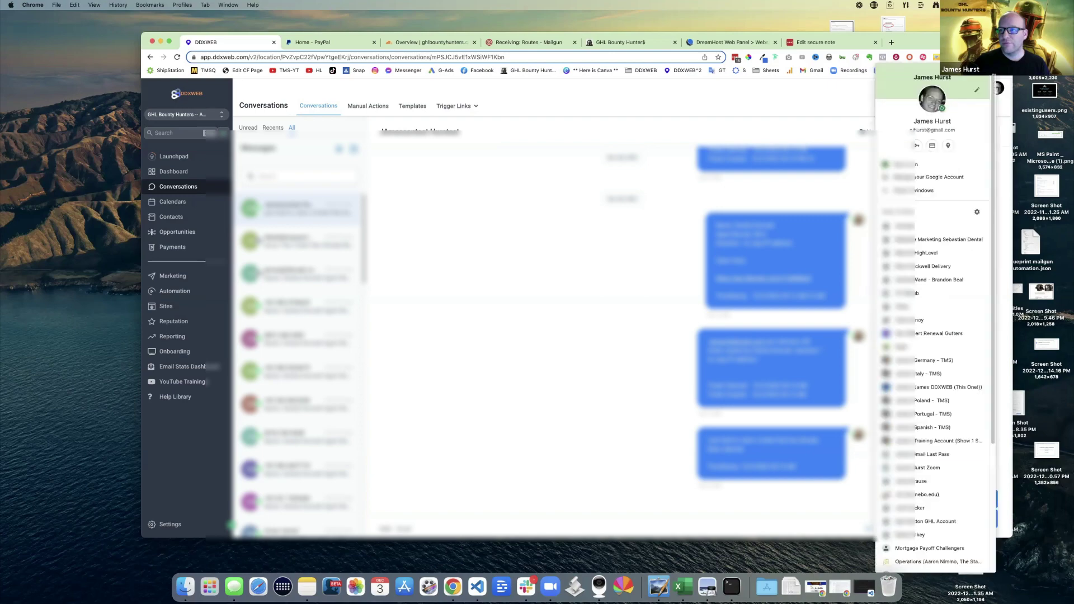
pyautogui.click(933, 388)
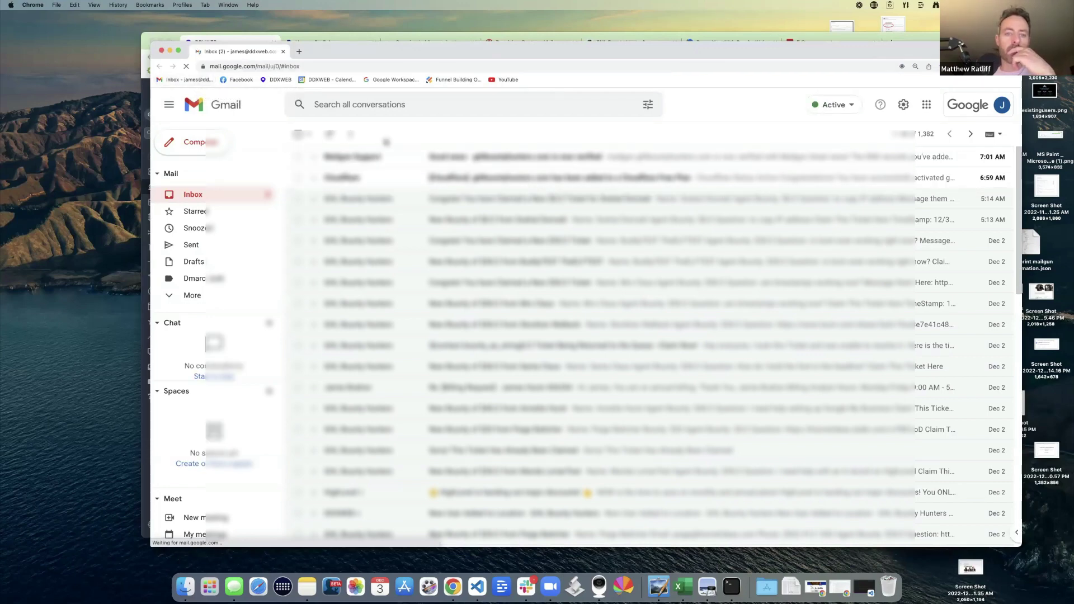
pyautogui.click(160, 52)
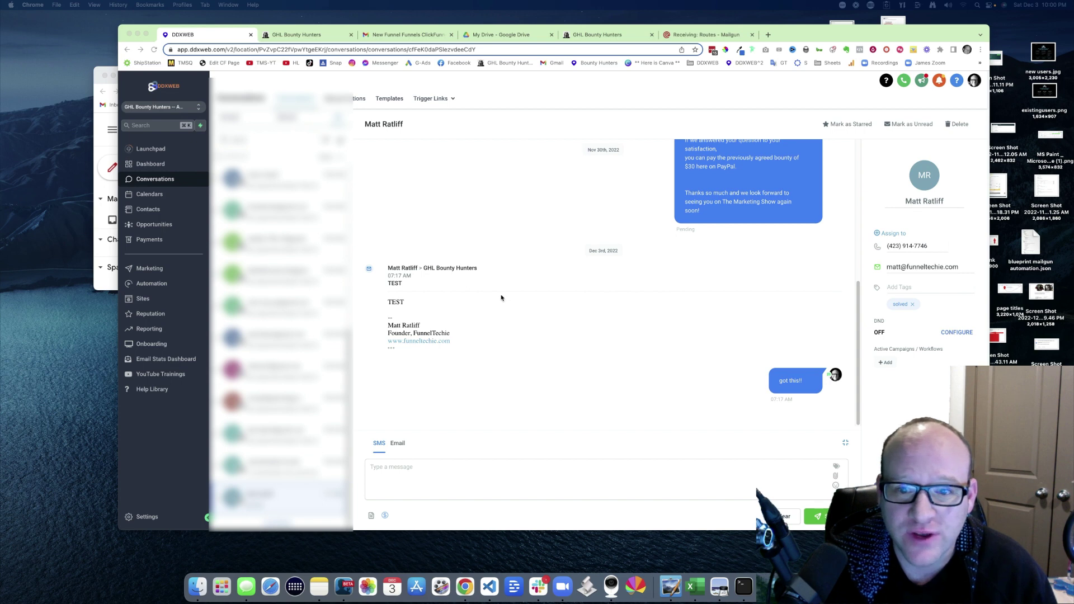
# Examine the received TEST email in the contact's conversation and the forwarding address of Mailgun's catch_all() route.
pyautogui.click(399, 271)
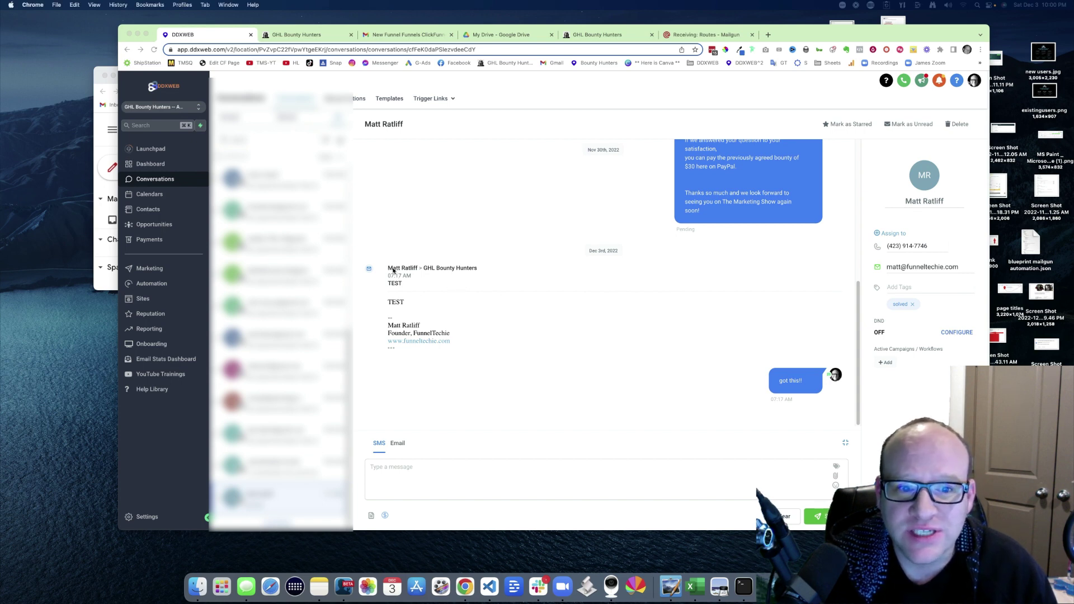
pyautogui.moveTo(386, 287); pyautogui.dragTo(405, 292)
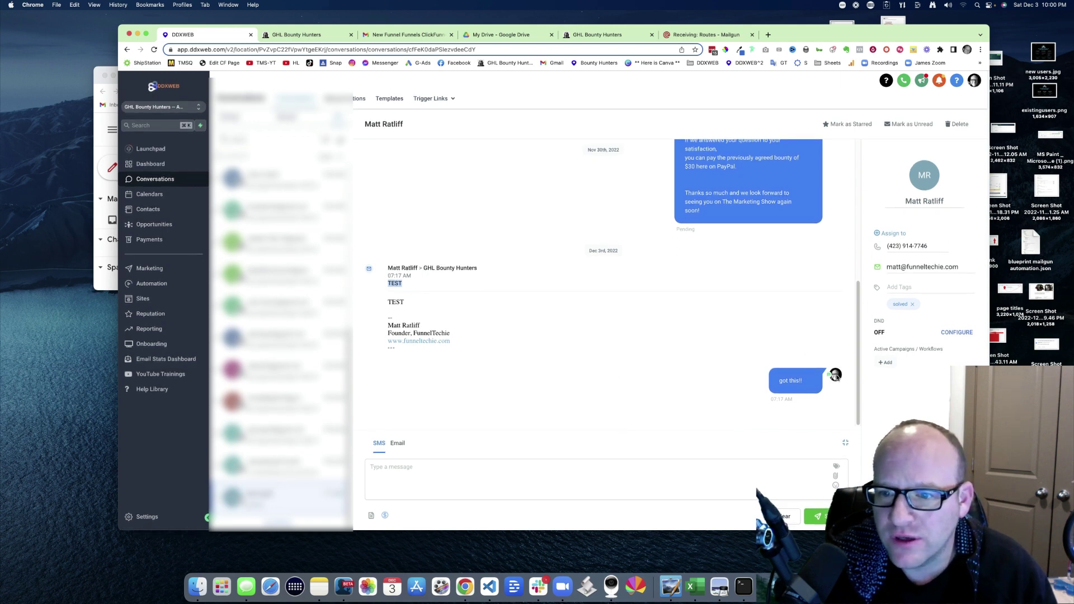
pyautogui.click(704, 40)
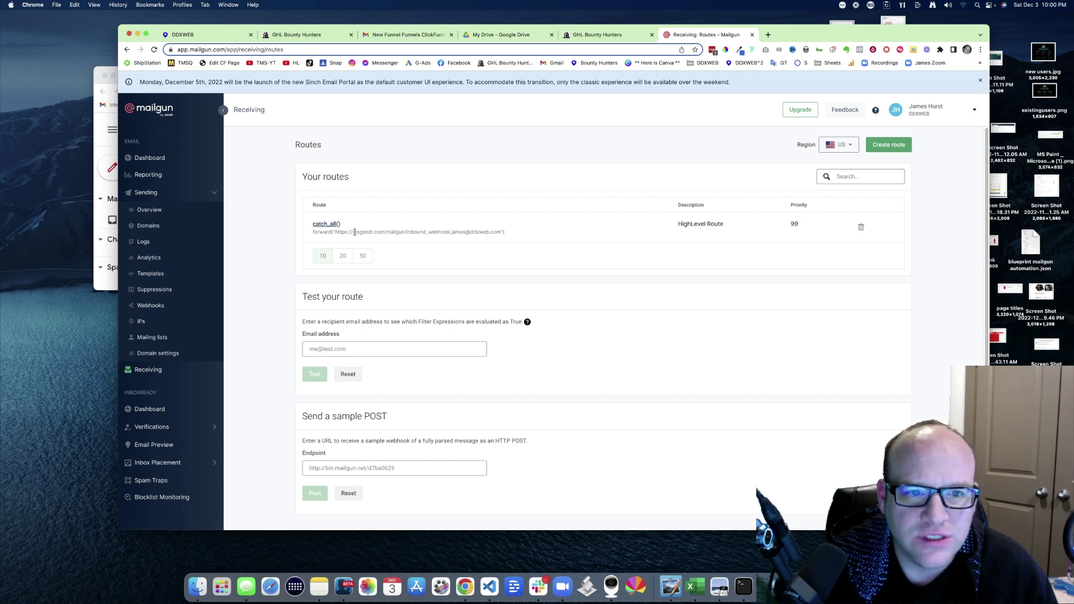
pyautogui.moveTo(336, 232); pyautogui.dragTo(507, 235)
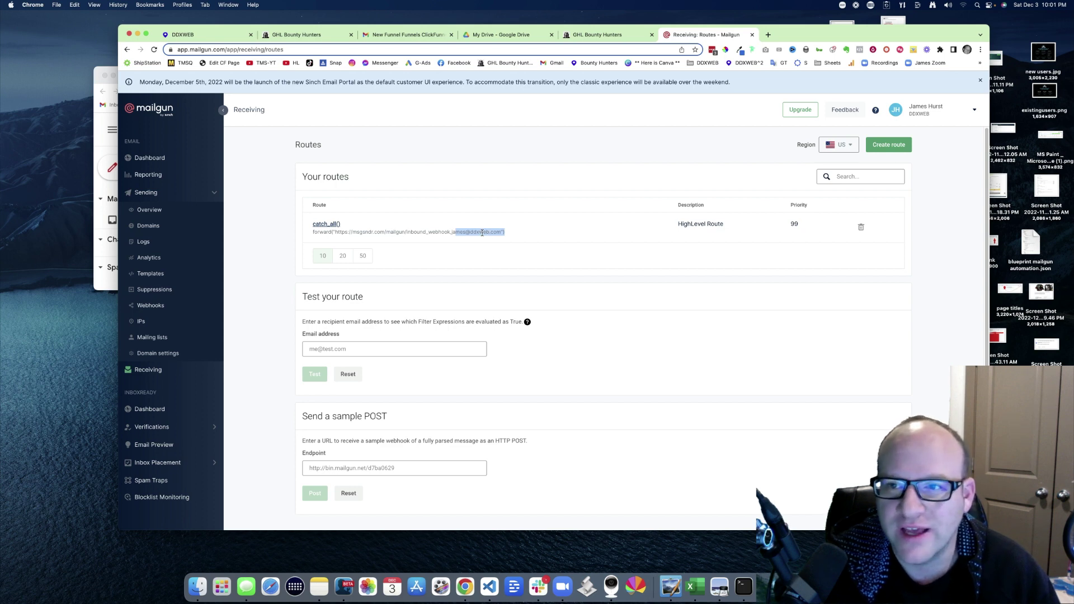
pyautogui.moveTo(380, 231); pyautogui.dragTo(472, 234)
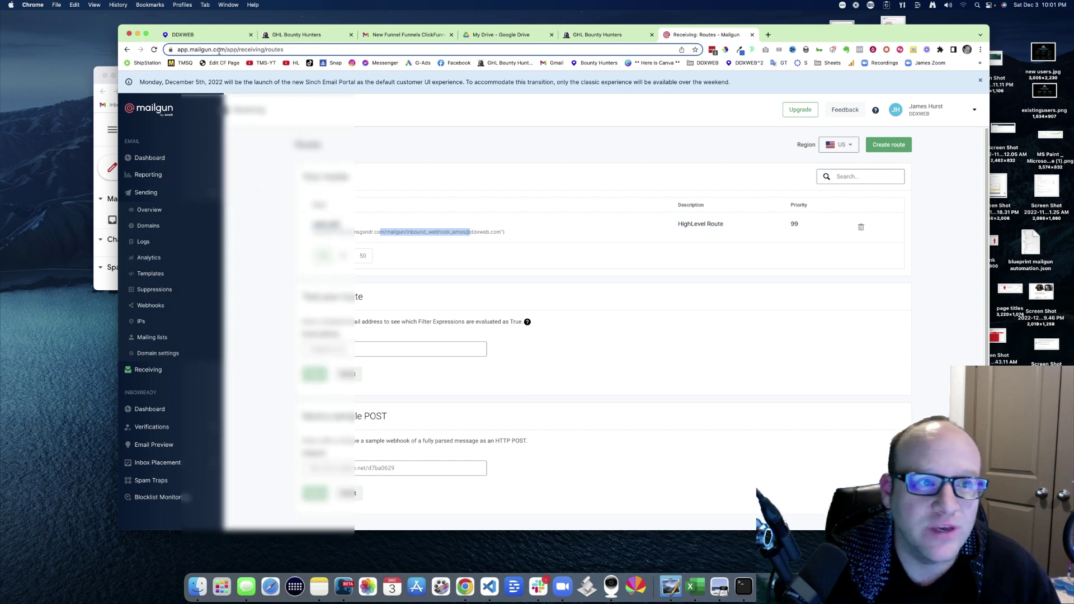
# Switch from the DDXWEB conversation to Gmail, open the forwarded TEST email, and inspect its recipient address in the message details.
pyautogui.click(210, 35)
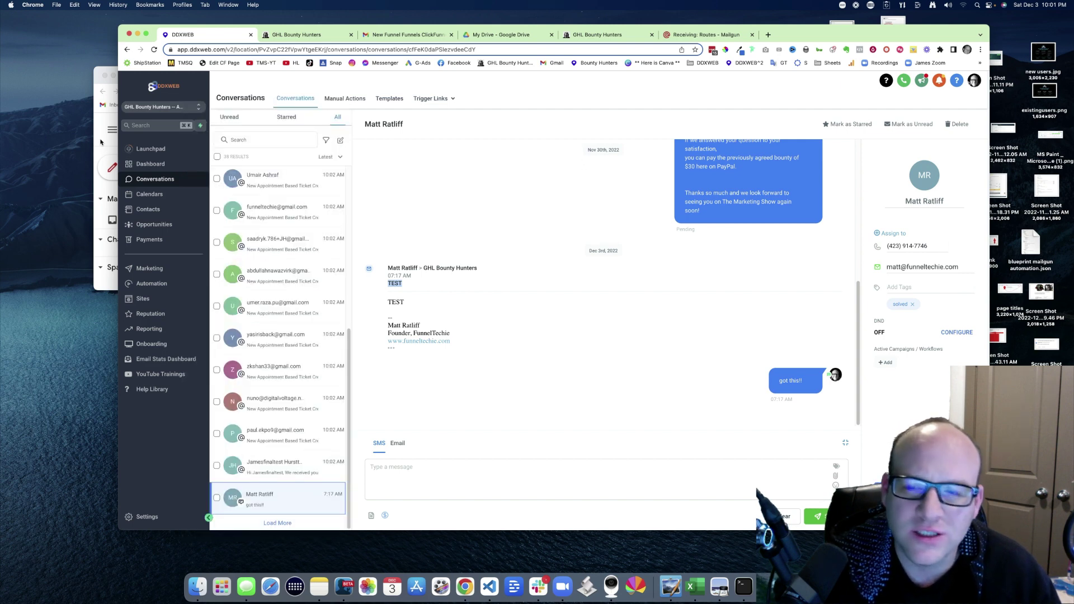
pyautogui.click(100, 142)
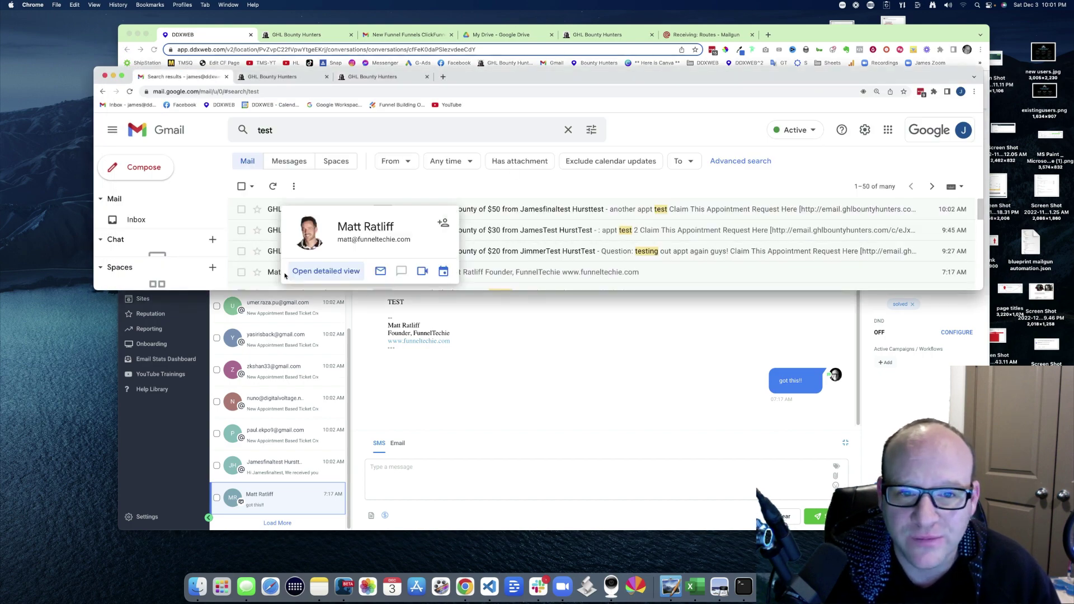
pyautogui.click(272, 273)
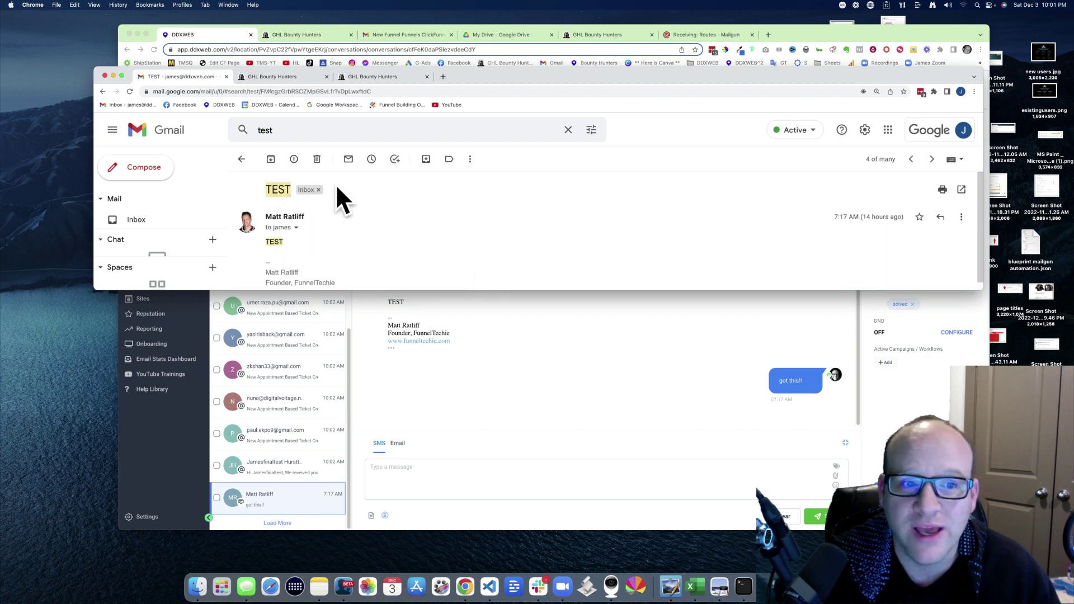
pyautogui.click(296, 228)
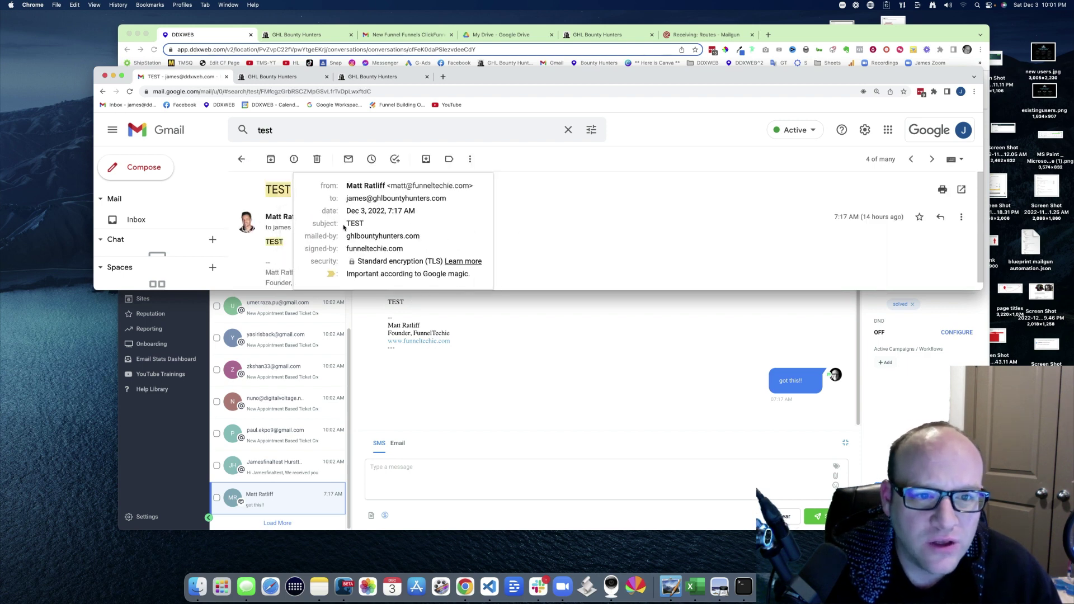
pyautogui.moveTo(347, 199); pyautogui.dragTo(448, 201)
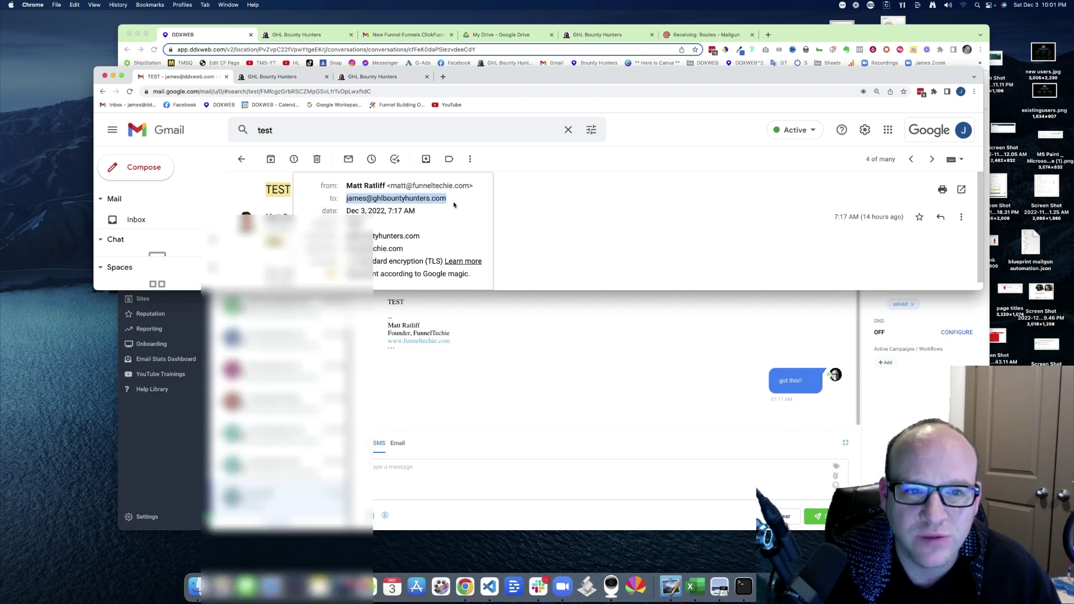
pyautogui.click(582, 227)
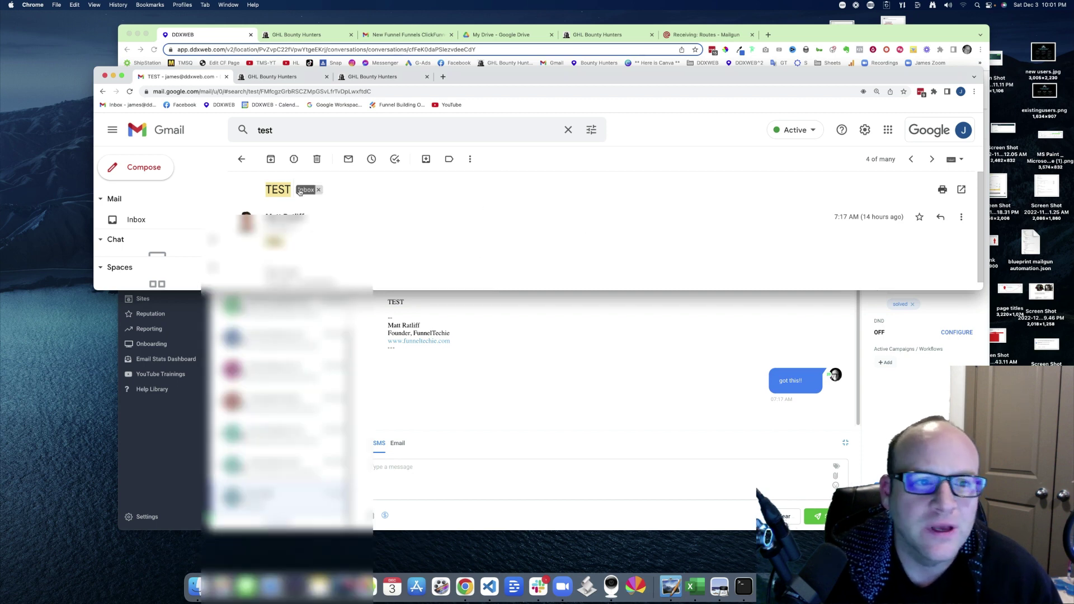
# Search the DDXWEB conversations for "paypal" and expand PayPal's "Confirm your email to use your account" message.
pyautogui.click(530, 339)
pyautogui.click(268, 139)
pyautogui.write('paypal')
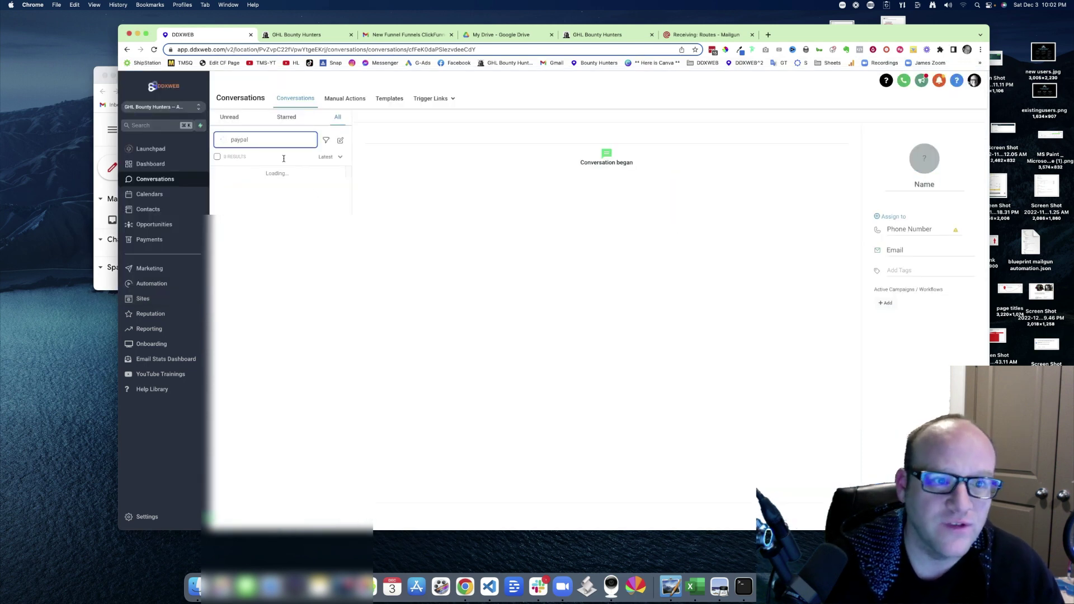
pyautogui.click(273, 180)
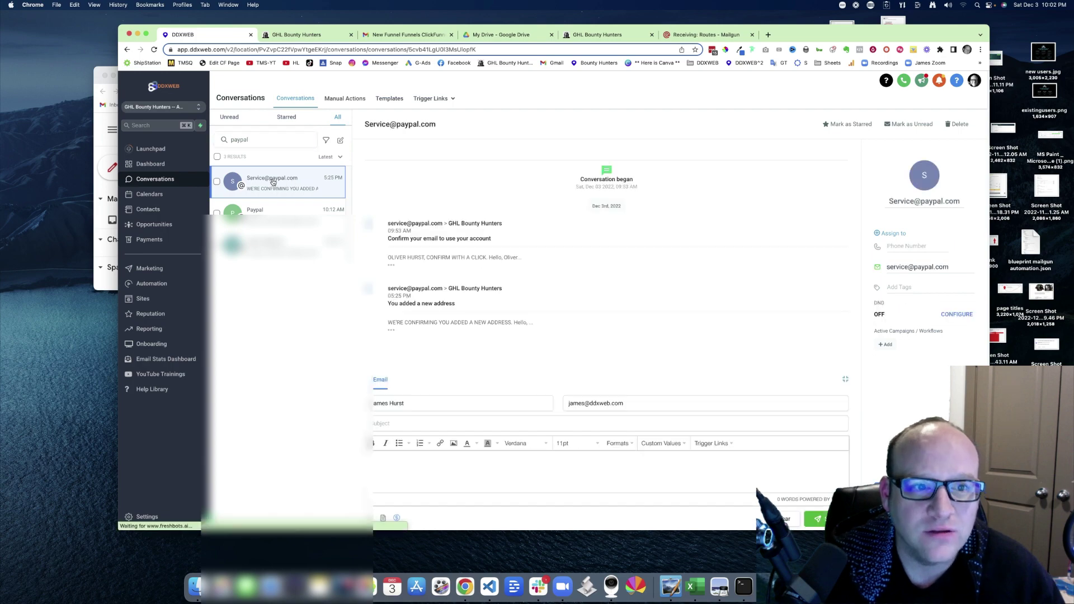
pyautogui.click(391, 265)
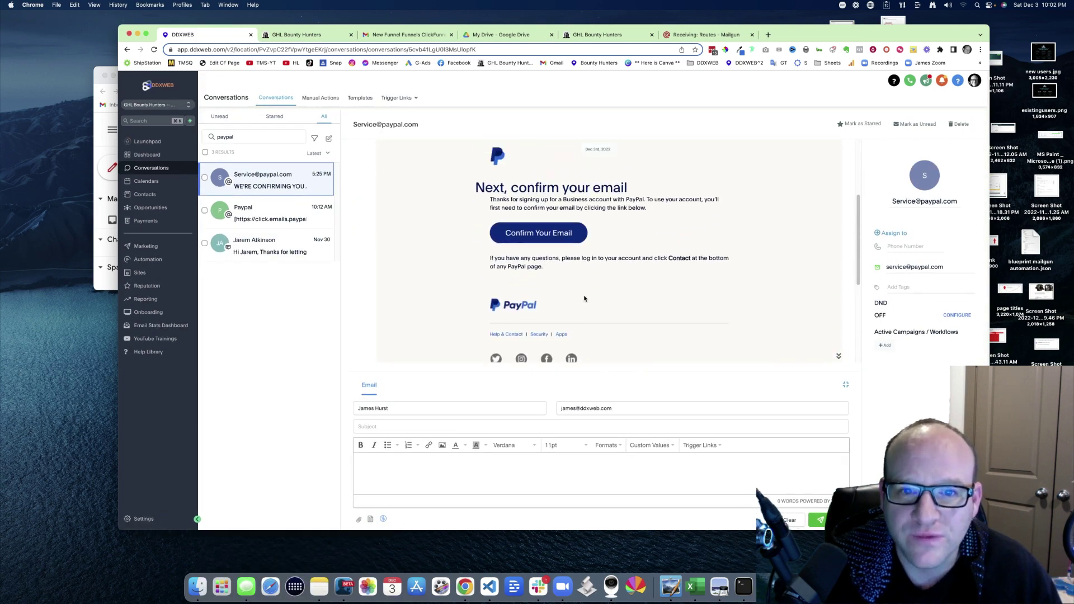
pyautogui.scroll(3, 544, 274)
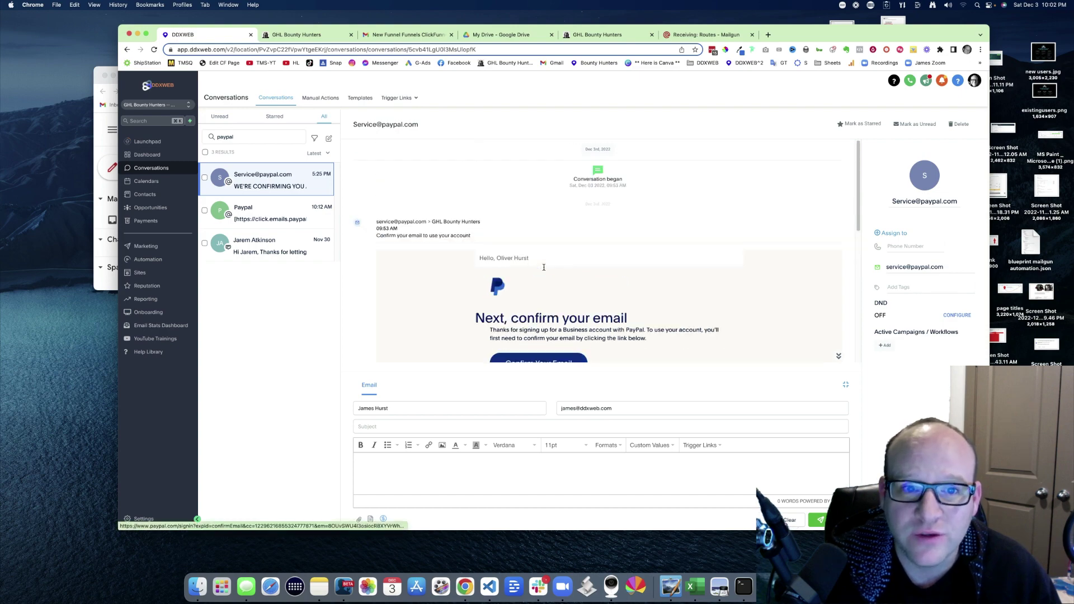
# Search Gmail for "paypal" and open the message "Confirm your email to use your account".
pyautogui.click(99, 110)
pyautogui.click(285, 140)
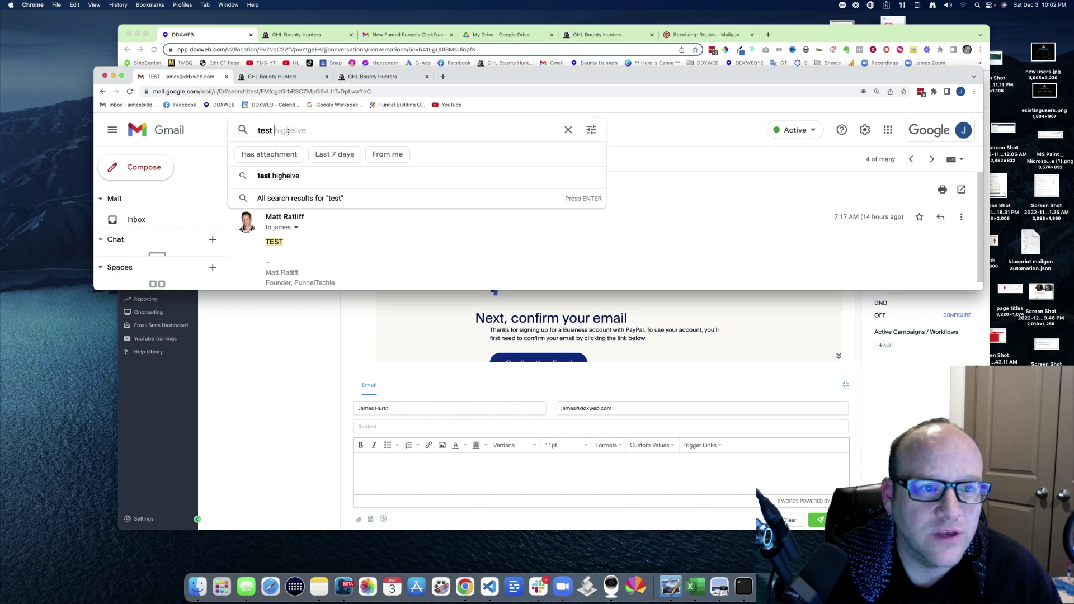
pyautogui.press('super+a')
pyautogui.write('paypal')
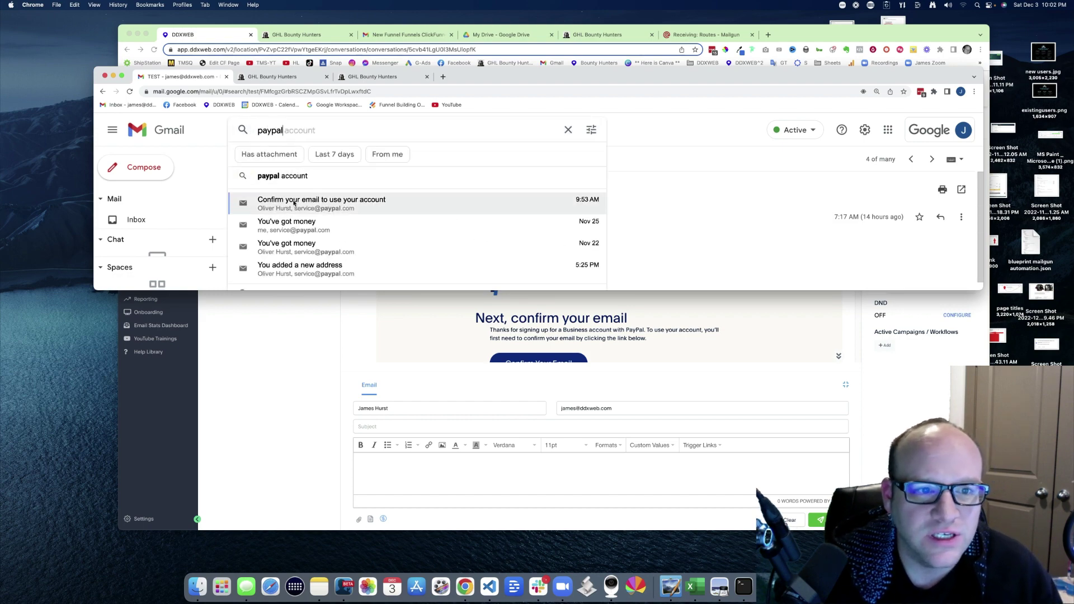
pyautogui.click(295, 202)
pyautogui.scroll(-5, 440, 224)
pyautogui.scroll(5, 440, 225)
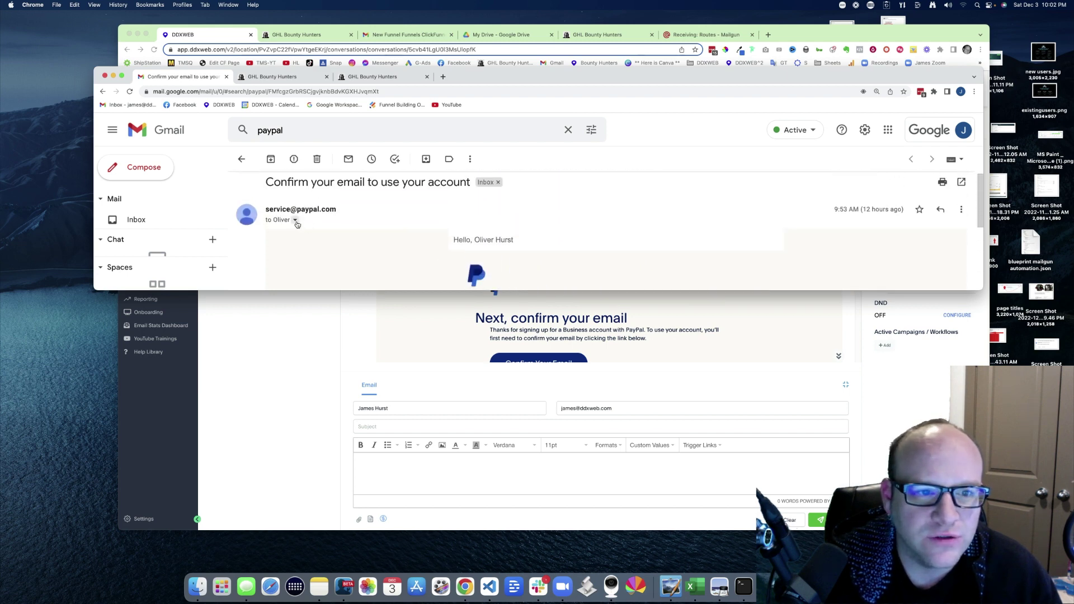
# Inspect the recipient address in the PayPal confirmation email's message details.
pyautogui.click(297, 222)
pyautogui.moveTo(391, 213); pyautogui.dragTo(481, 216)
pyautogui.click(526, 208)
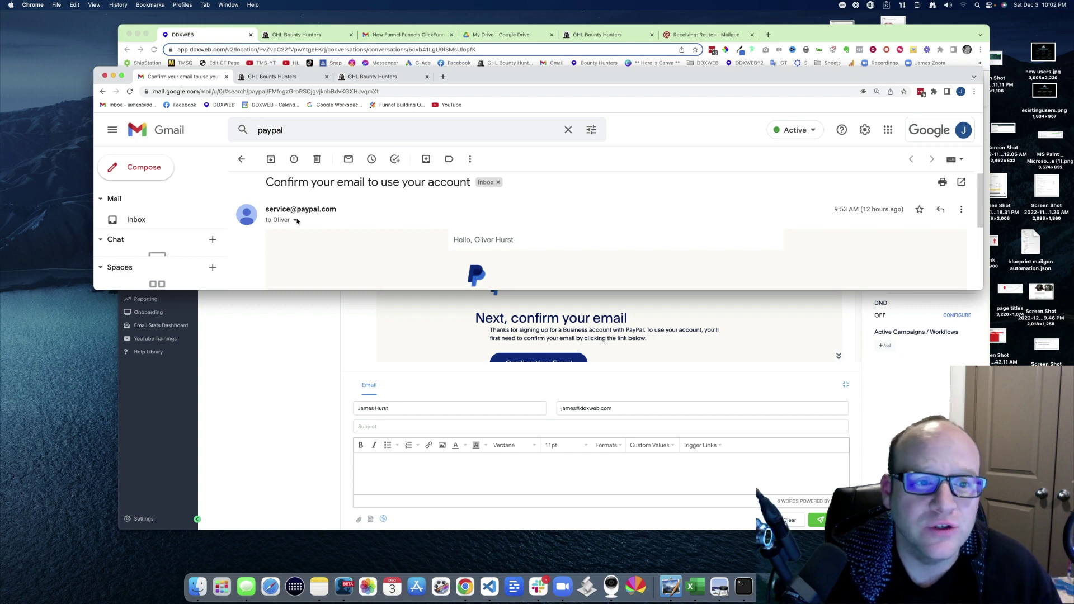
# Minimize the Gmail window and open the GHL Bounty Hunters home page in its existing browser tab.
pyautogui.click(114, 76)
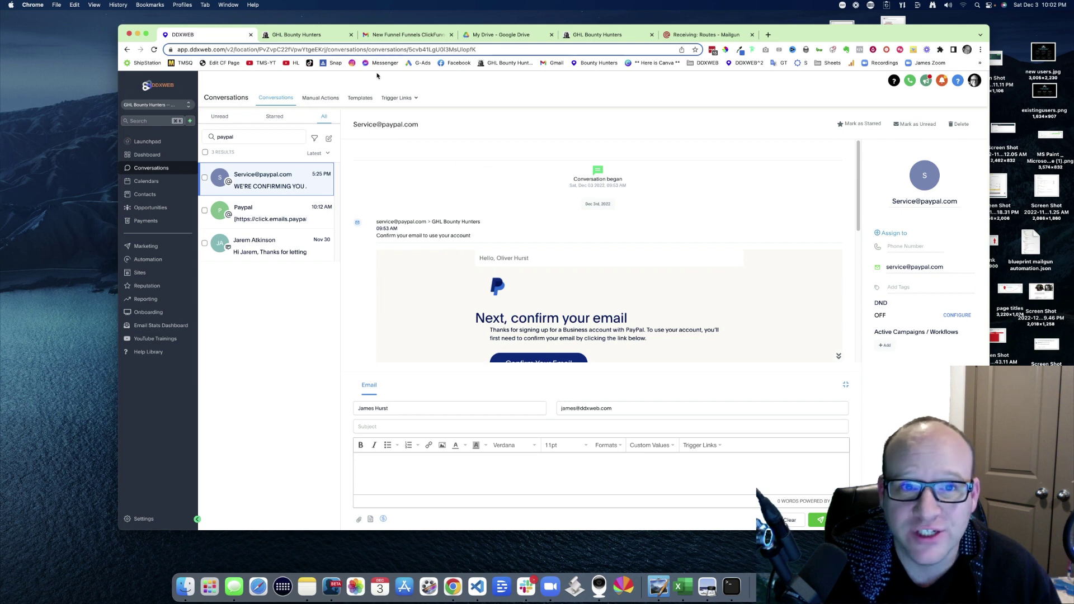
pyautogui.click(315, 37)
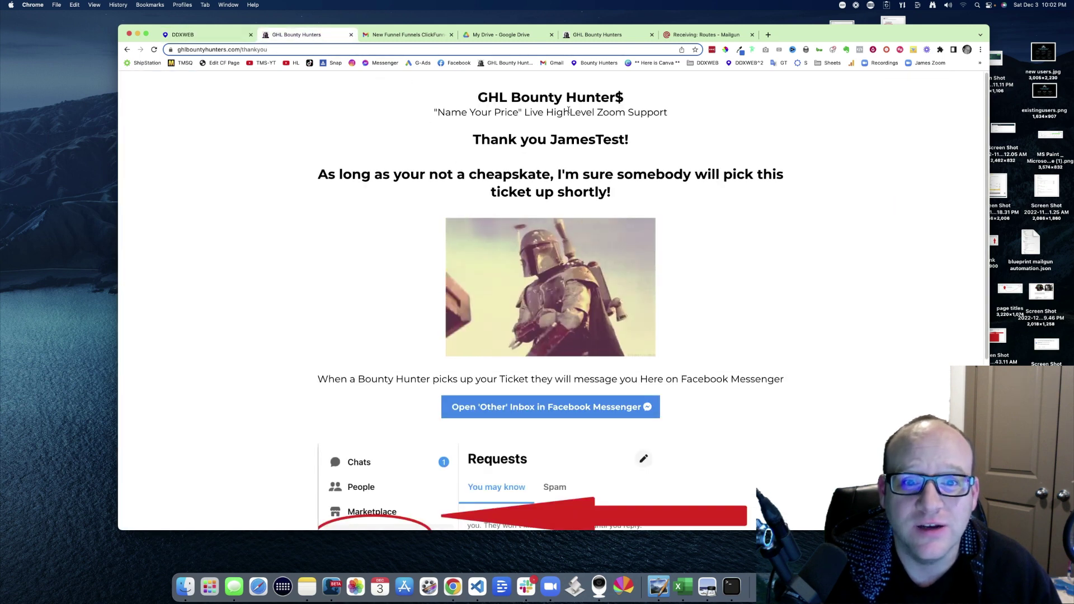
pyautogui.click(519, 63)
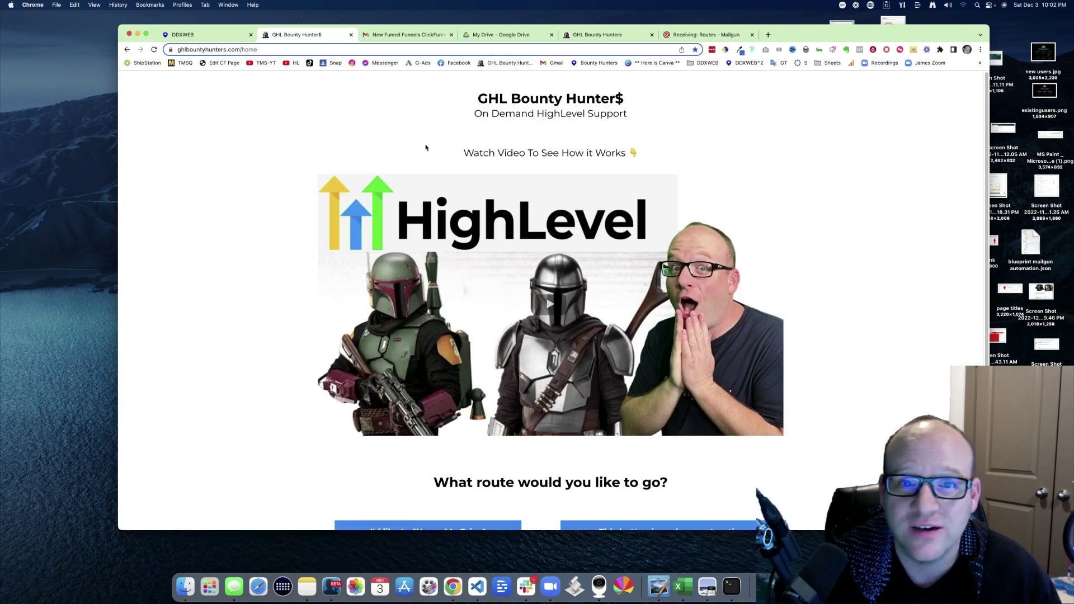
# On the home page, choose the "I'd like to 'Name My Price'" route and the "ASAP Please" option.
pyautogui.scroll(-1, 580, 153)
pyautogui.scroll(1, 579, 154)
pyautogui.scroll(-1, 492, 336)
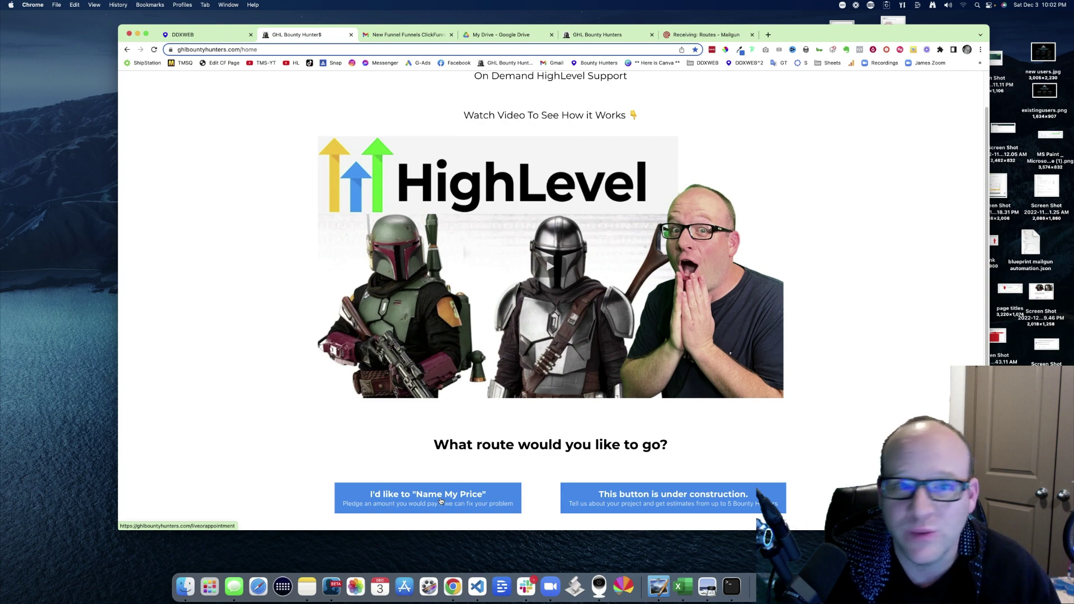
pyautogui.click(441, 501)
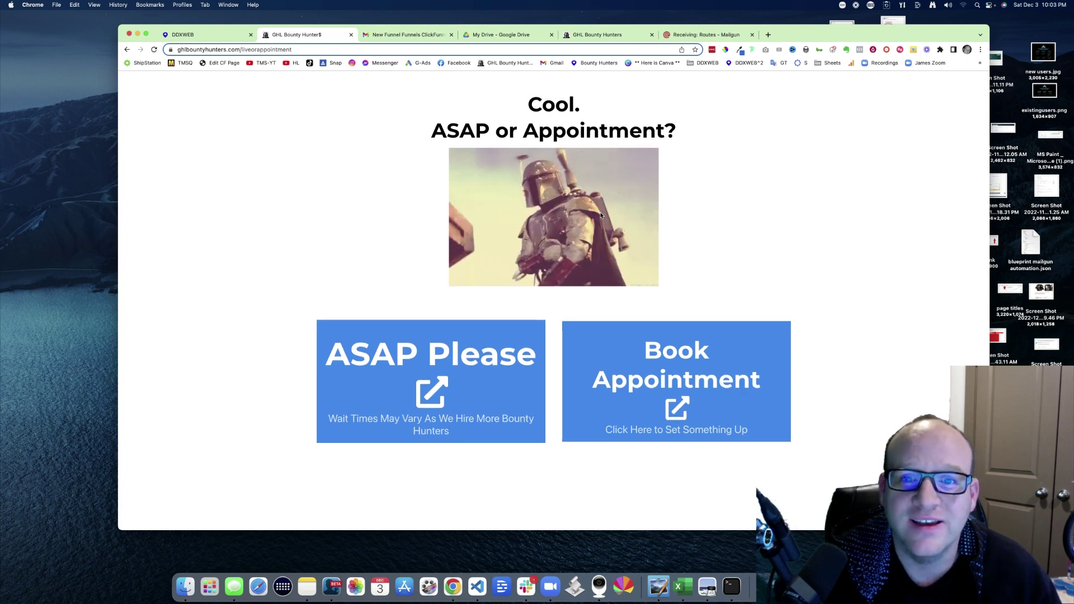
pyautogui.click(441, 358)
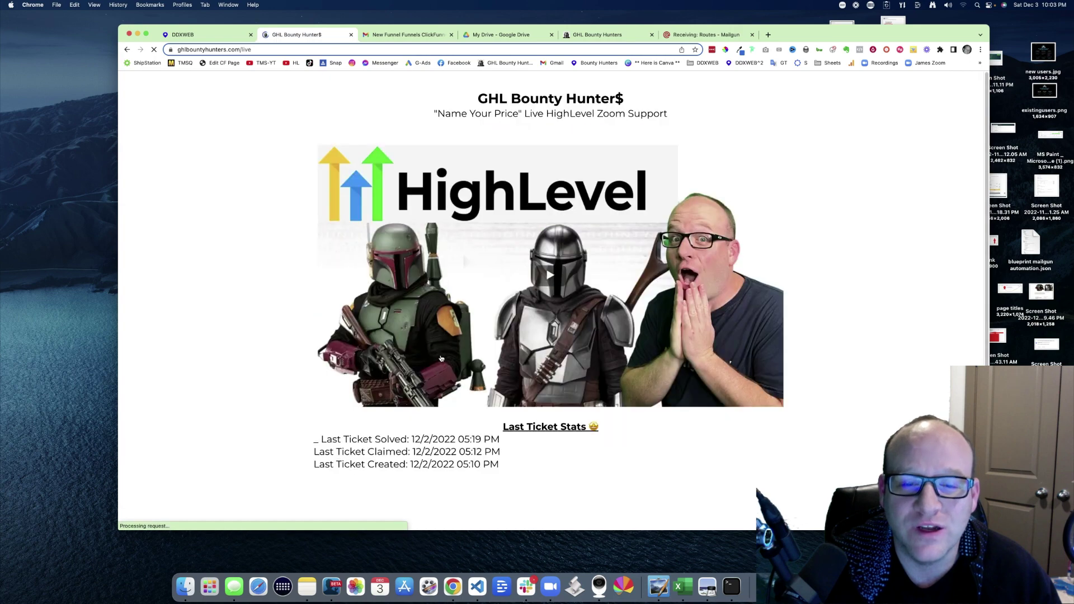
# Examine the Last Ticket Stats on the live support page, highlighting the solved, claimed and created times.
pyautogui.scroll(-3, 577, 277)
pyautogui.scroll(-2, 577, 277)
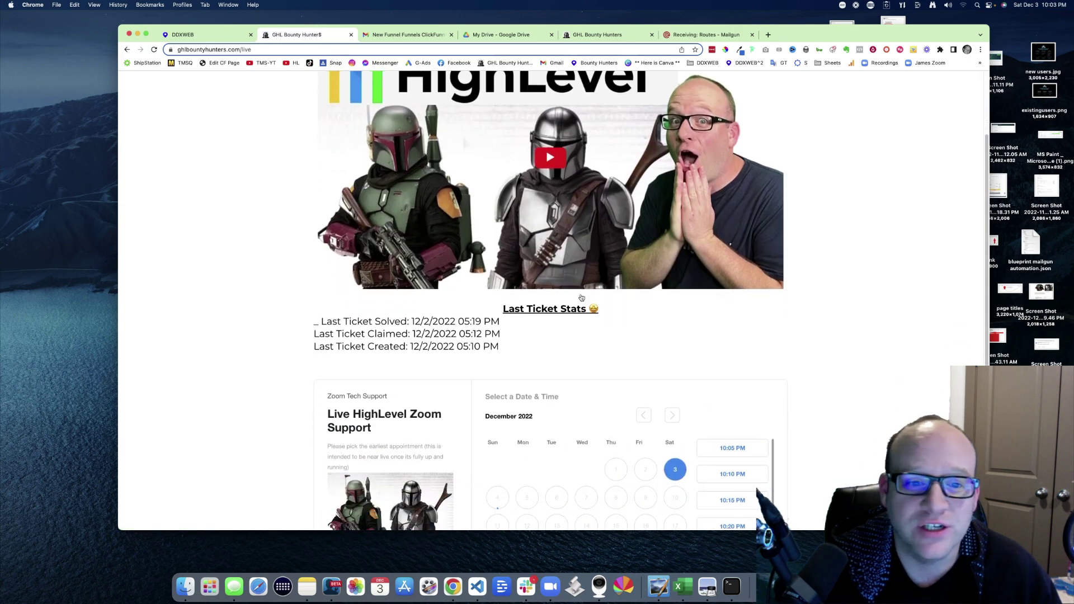
pyautogui.moveTo(327, 305); pyautogui.dragTo(509, 336)
pyautogui.click(510, 331)
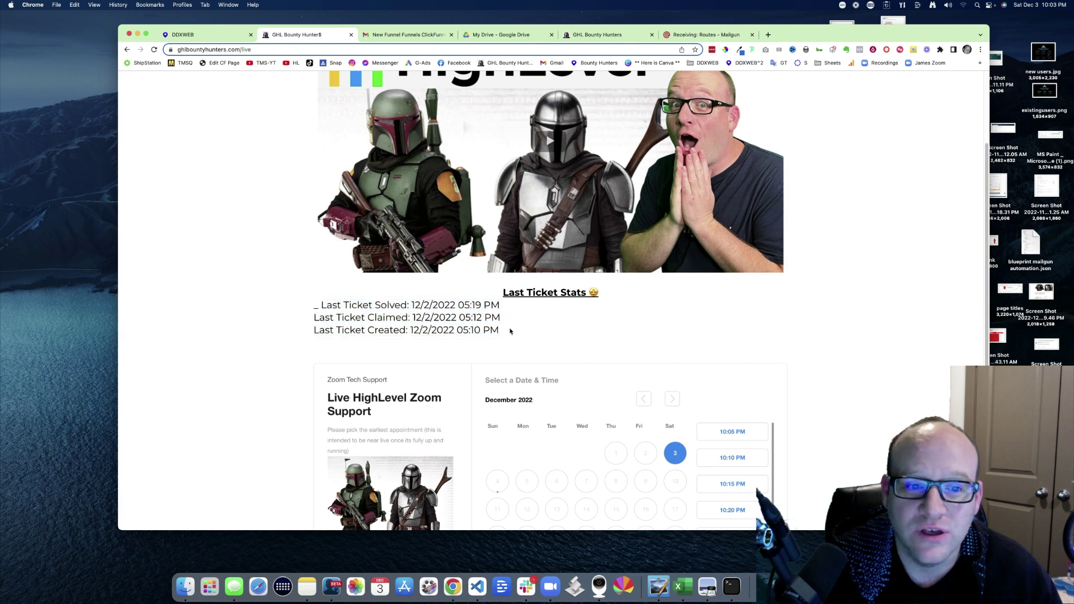
pyautogui.moveTo(349, 305); pyautogui.dragTo(489, 330)
pyautogui.click(515, 332)
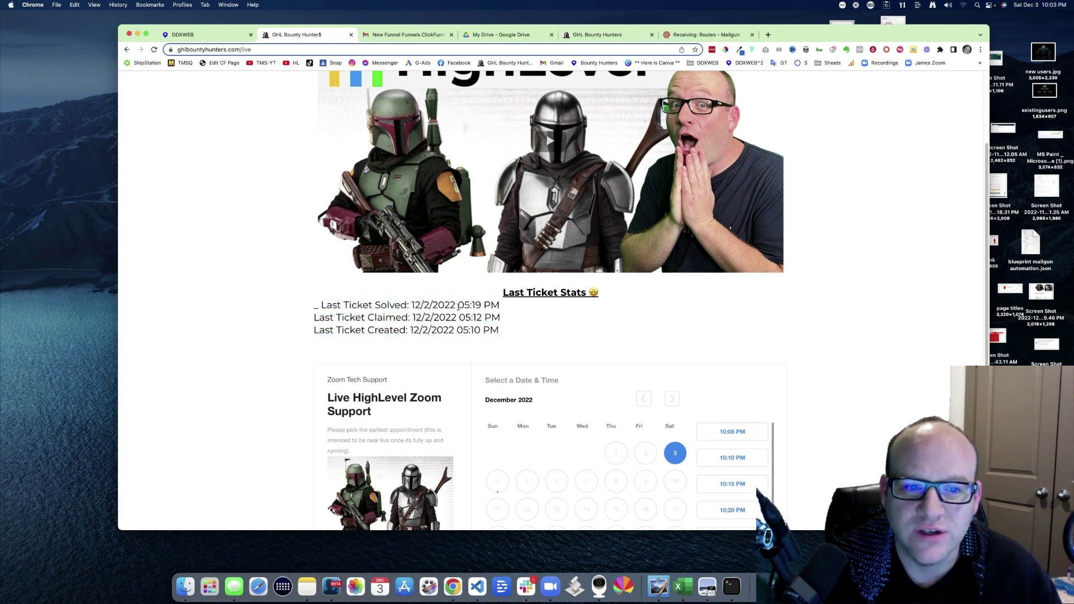
pyautogui.moveTo(453, 305); pyautogui.dragTo(506, 337)
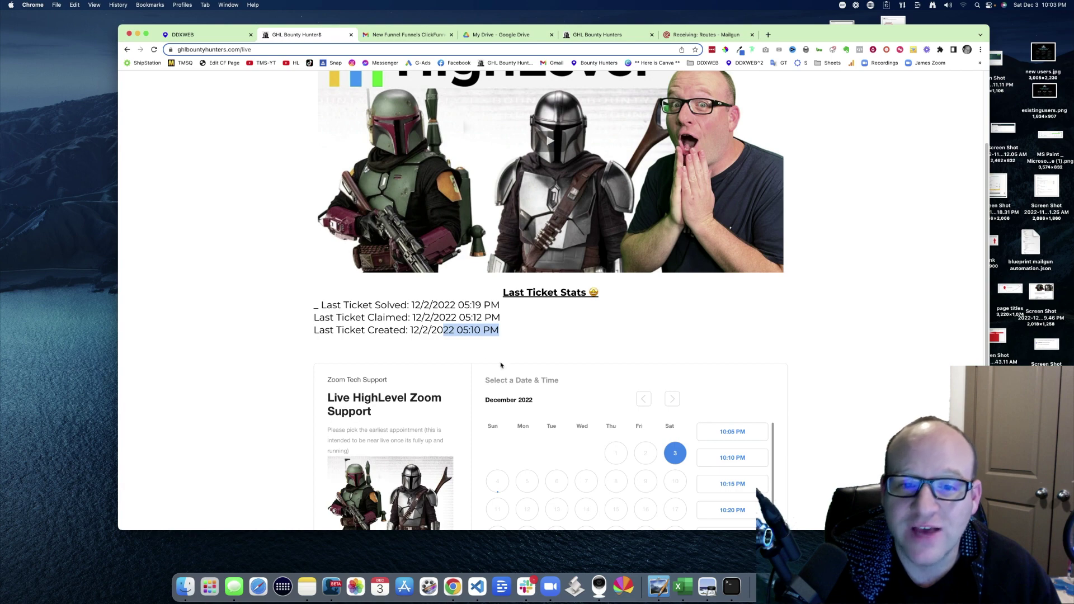
pyautogui.moveTo(400, 305); pyautogui.dragTo(501, 331)
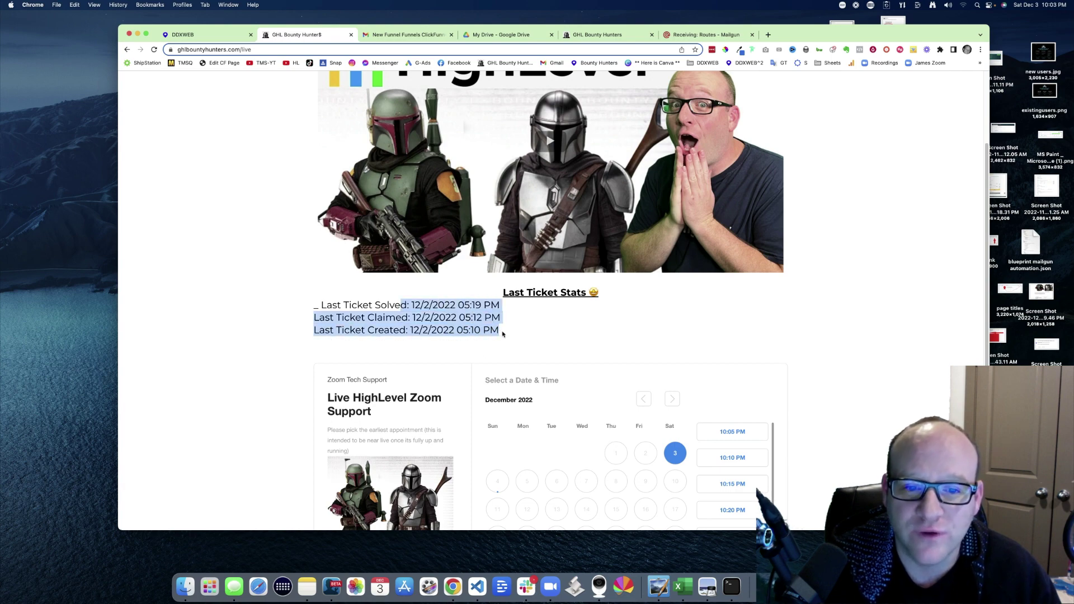
# Review the Live HighLevel Zoom Support booking calendar and its time slots together with the ticket stats above it.
pyautogui.scroll(-1, 582, 321)
pyautogui.scroll(-5, 582, 321)
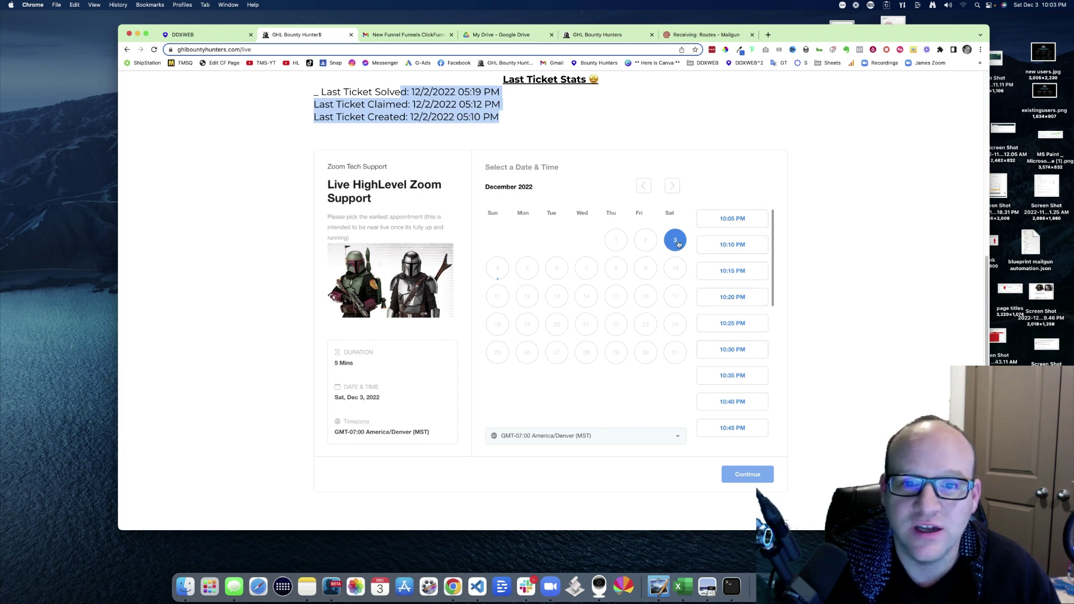
pyautogui.scroll(8, 595, 259)
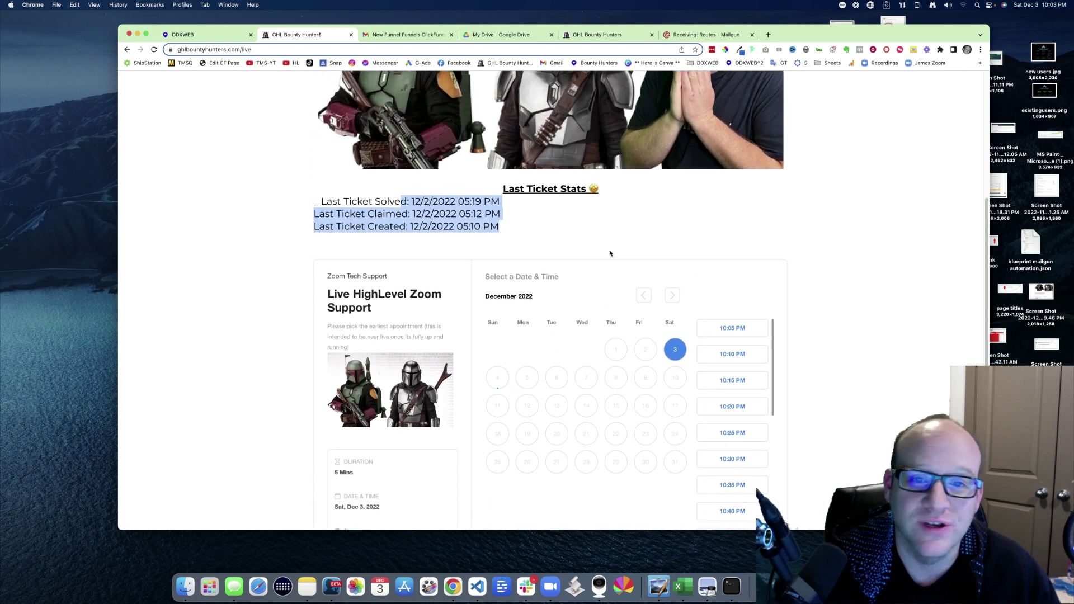
pyautogui.scroll(-8, 599, 253)
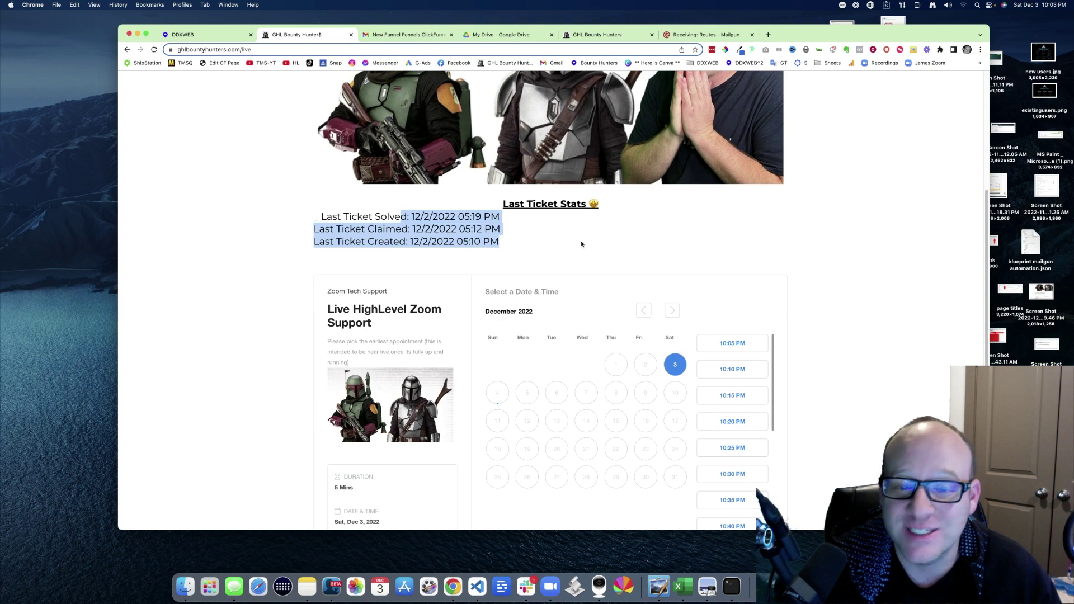
pyautogui.scroll(-5, 572, 241)
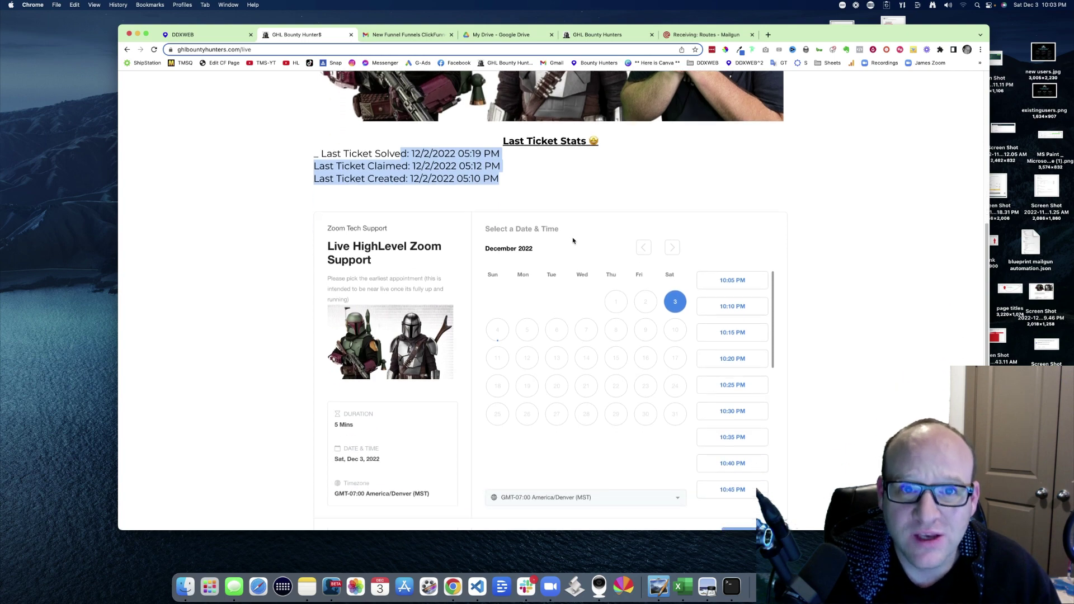
pyautogui.scroll(12, 590, 250)
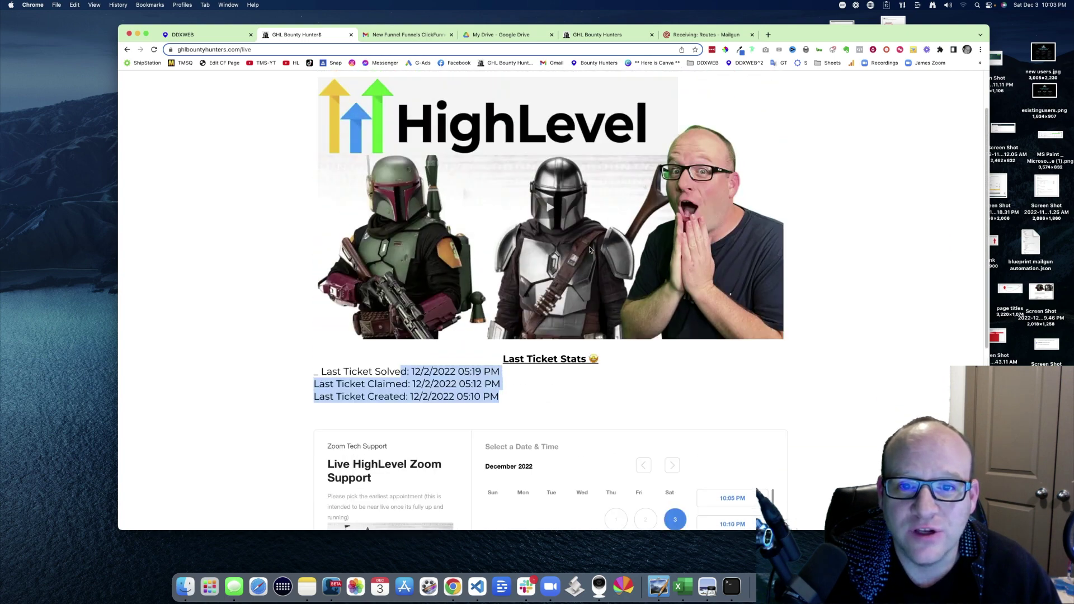
pyautogui.scroll(-8, 590, 250)
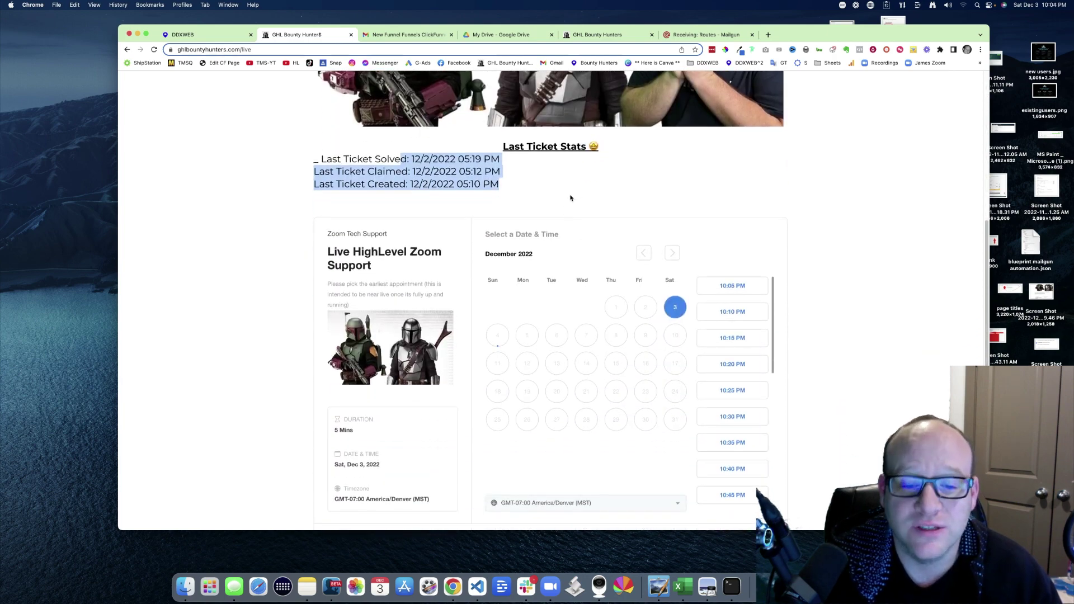
pyautogui.scroll(1, 565, 200)
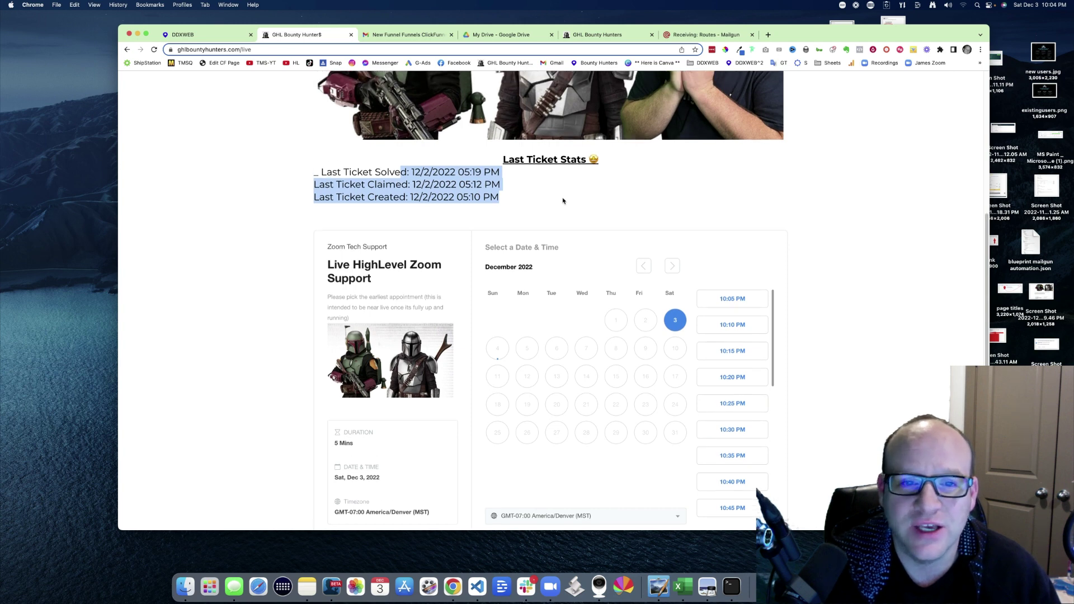
pyautogui.click(563, 201)
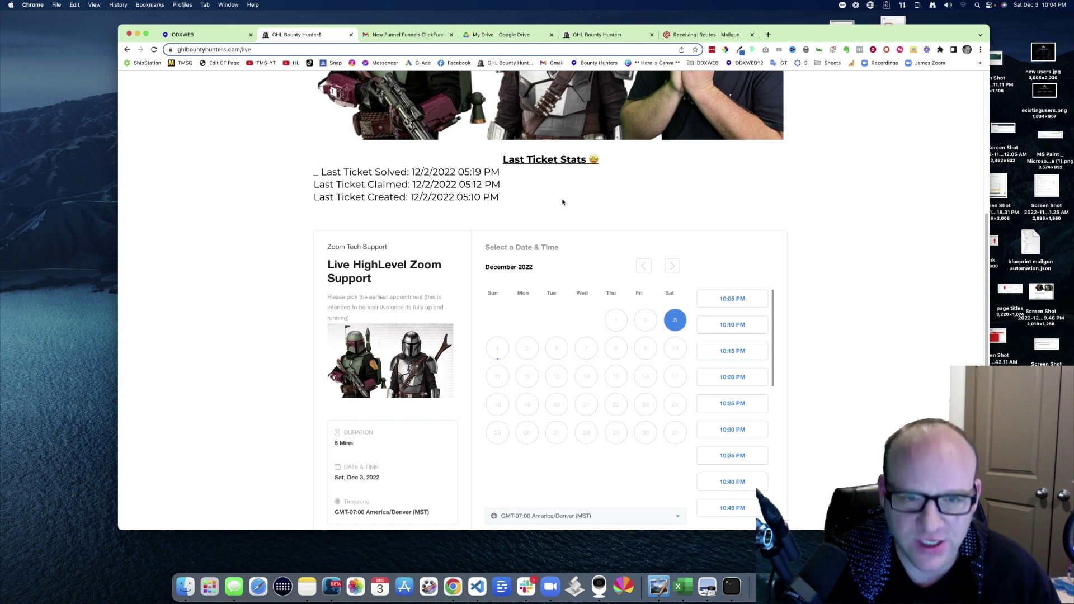
# Return to the PayPal conversation in DDXWEB.
pyautogui.click(216, 37)
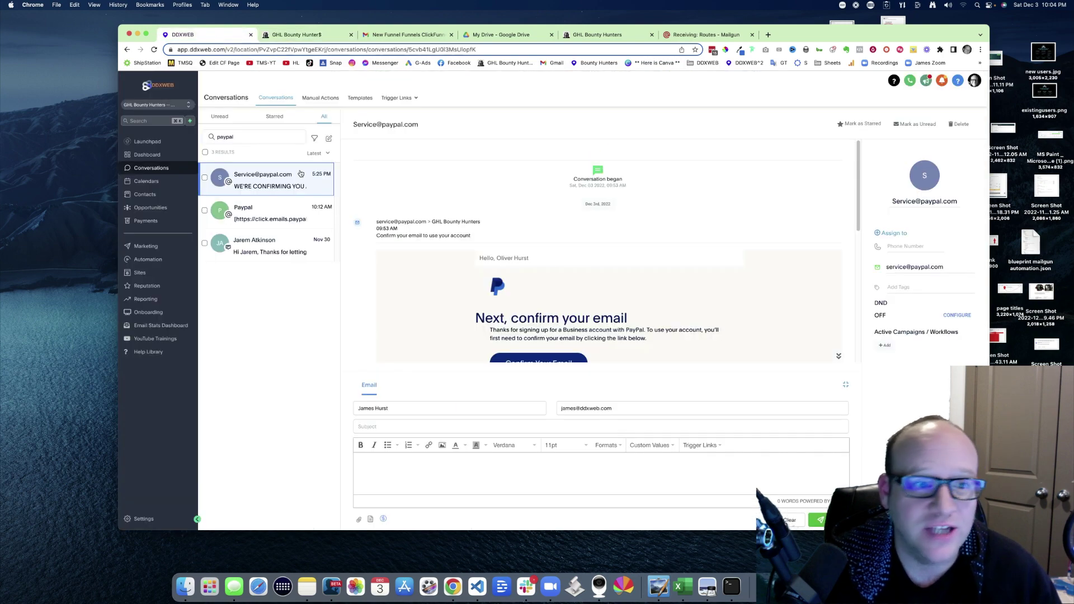